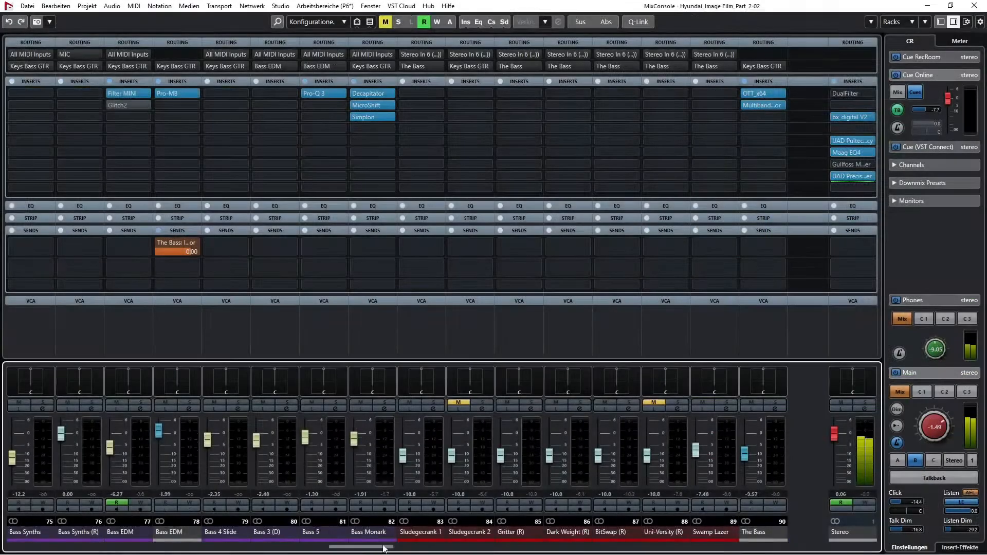
Look over the mixer channels through the guitars, return to the project, and inspect the Decapitator insert on the Bass Monark track.
drag(442, 548, 826, 553)
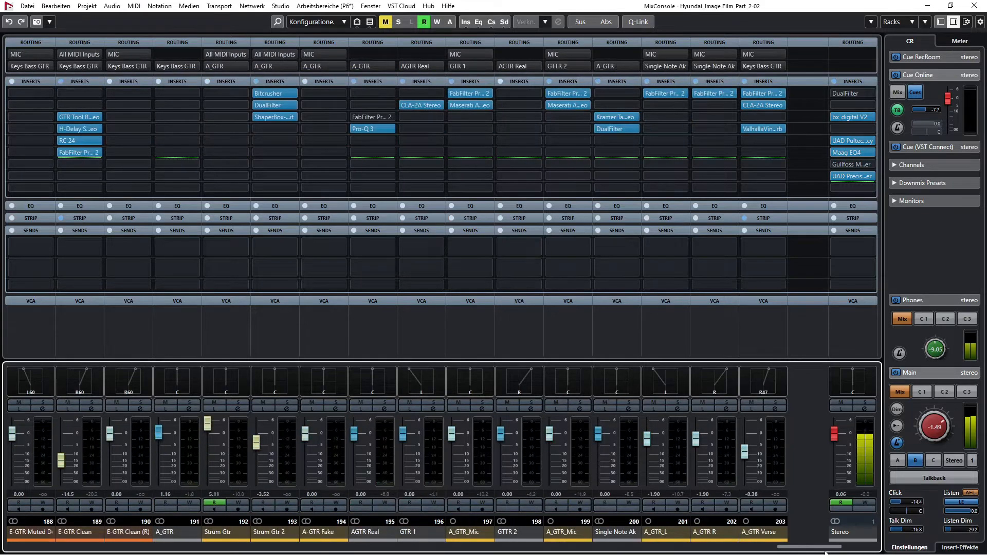
key(F3)
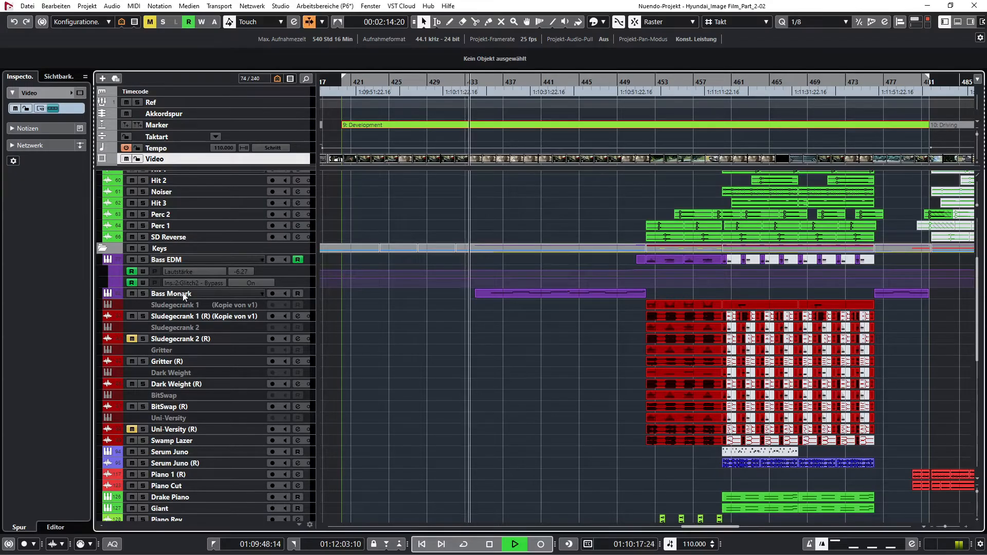
click(183, 295)
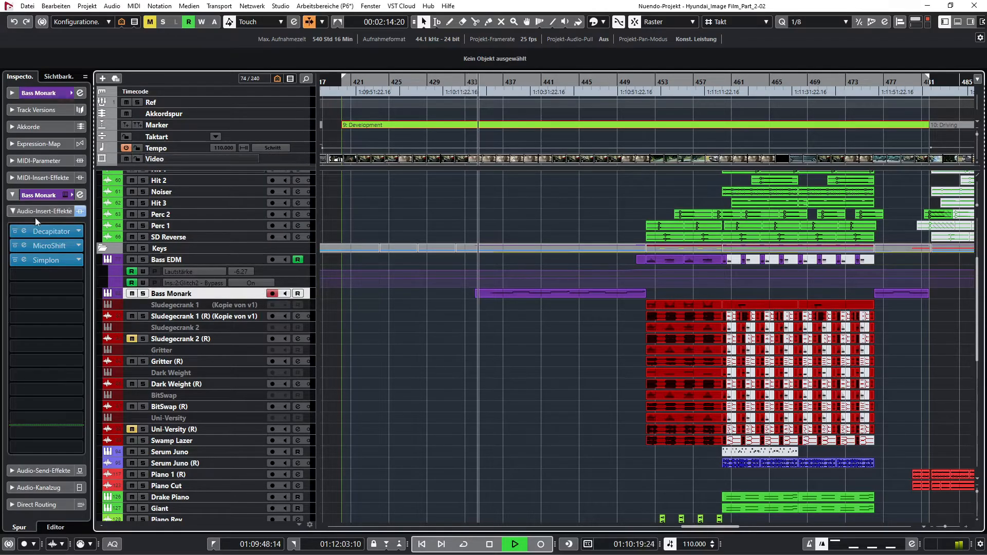
click(25, 231)
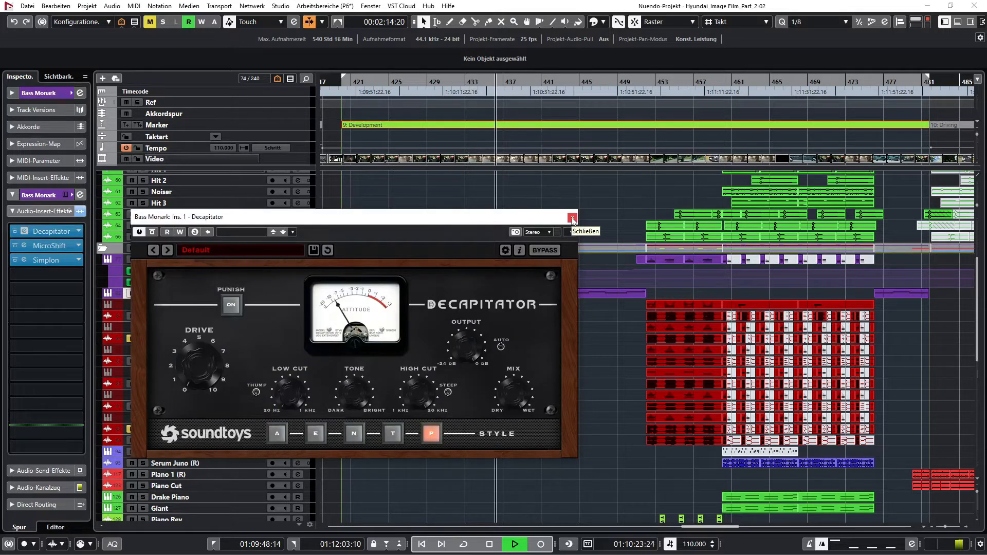
click(572, 217)
Select the first choir clip at bar 436 and show the Chor 1 track's insert effects.
scroll(456, 350, down, 10)
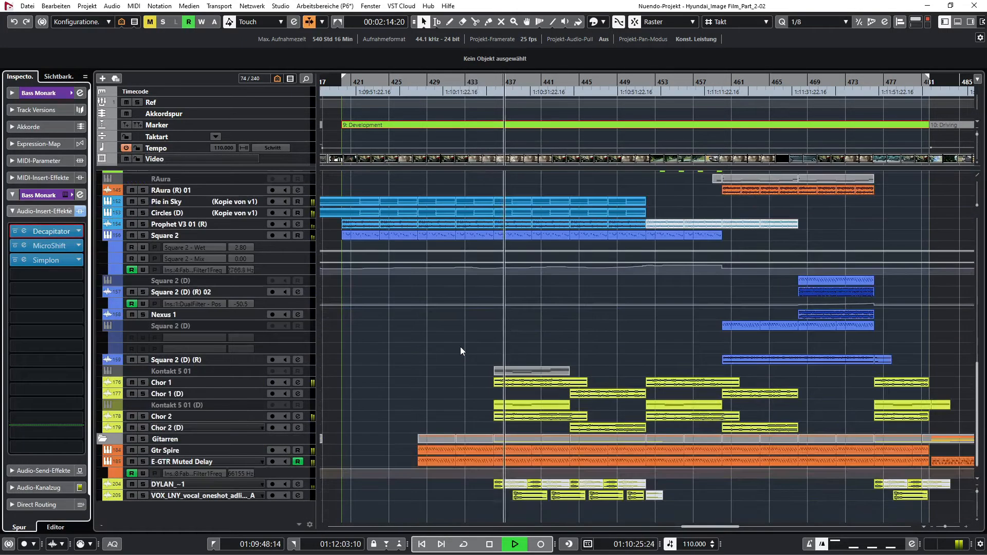
click(548, 384)
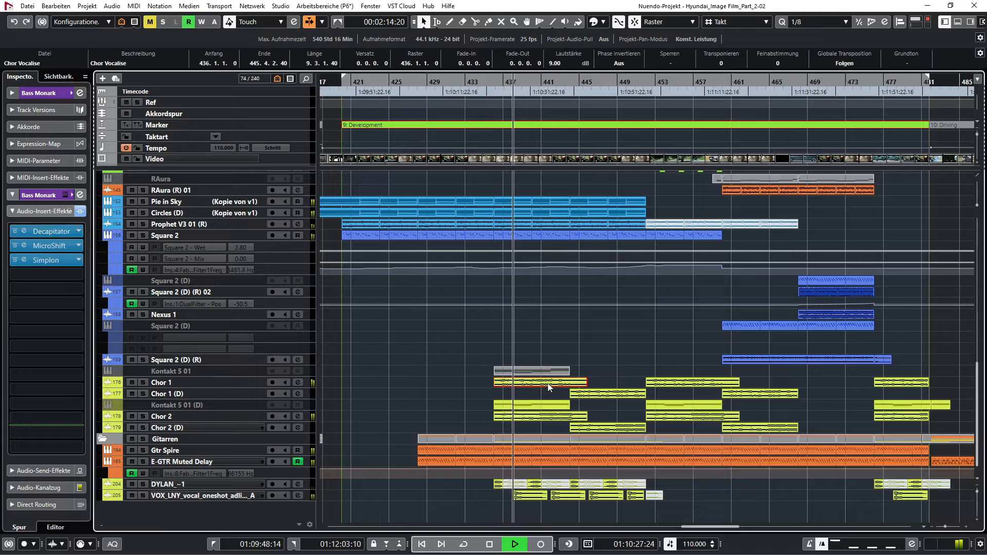
click(206, 383)
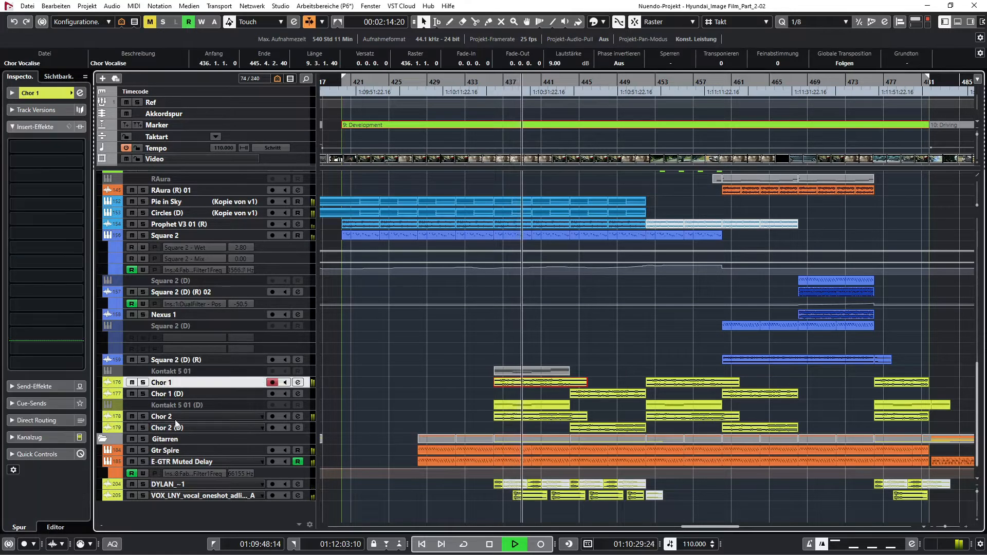
Examine the vocal sample track's inserts and the LittleAlterBoy offline processing on the VOX_LNY vocal one-shot clip at bar 442.
click(175, 485)
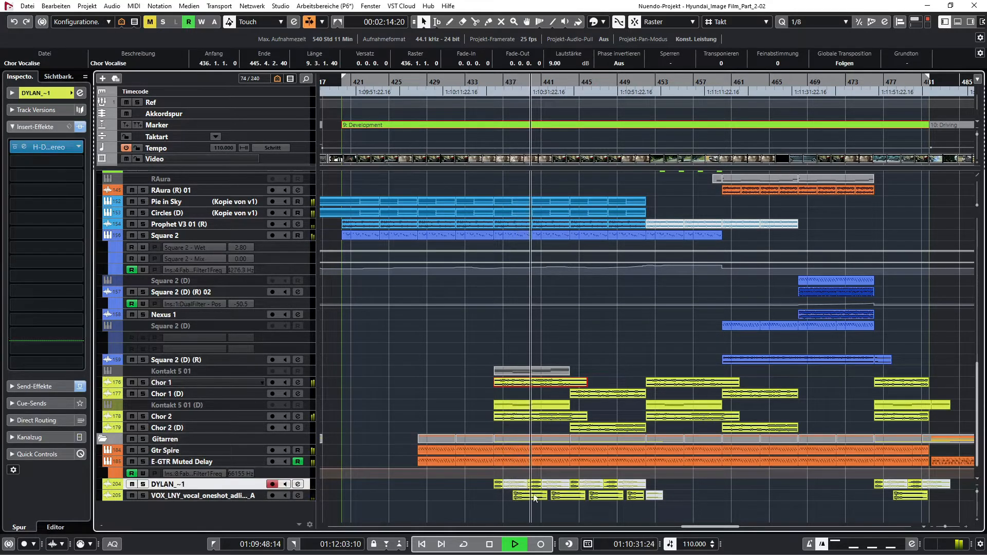
click(570, 497)
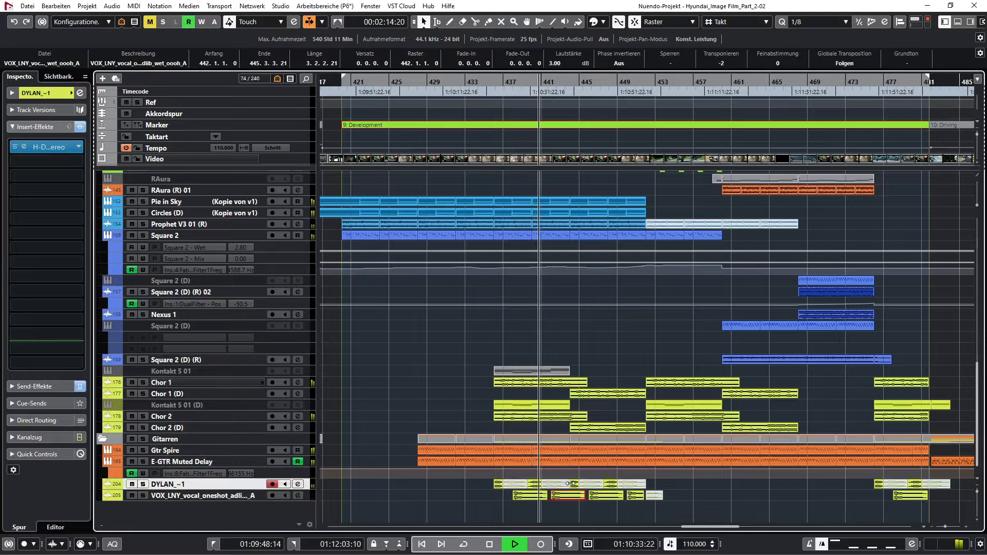
key(F7)
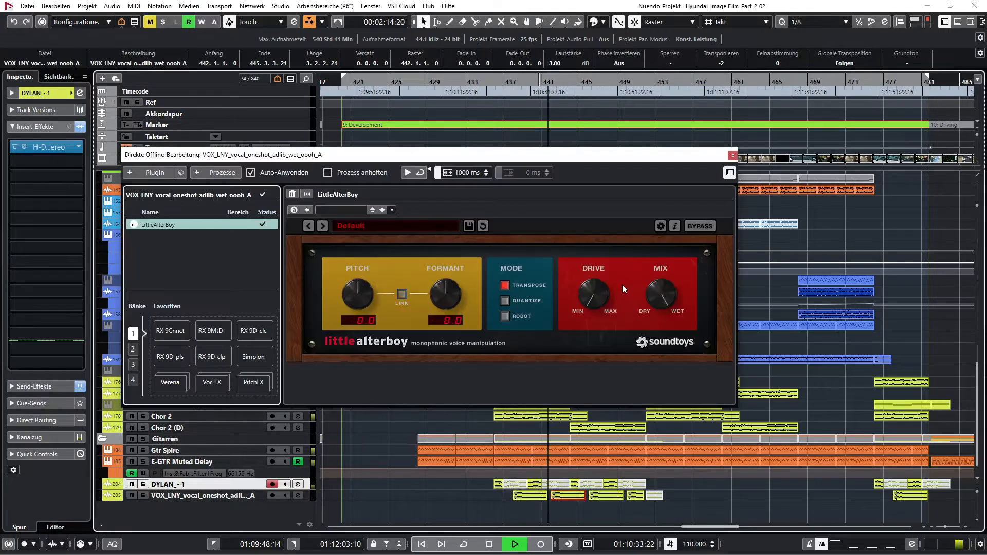
click(733, 155)
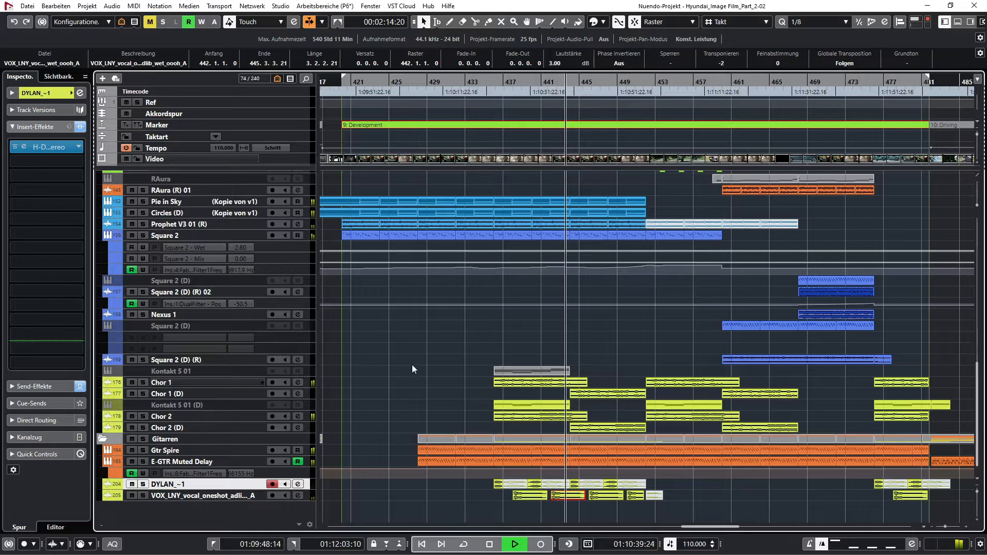
Find the Pie in Sky track and inspect its Retrologue 2 instrument, closing the instrument window when finished.
scroll(433, 355, up, 15)
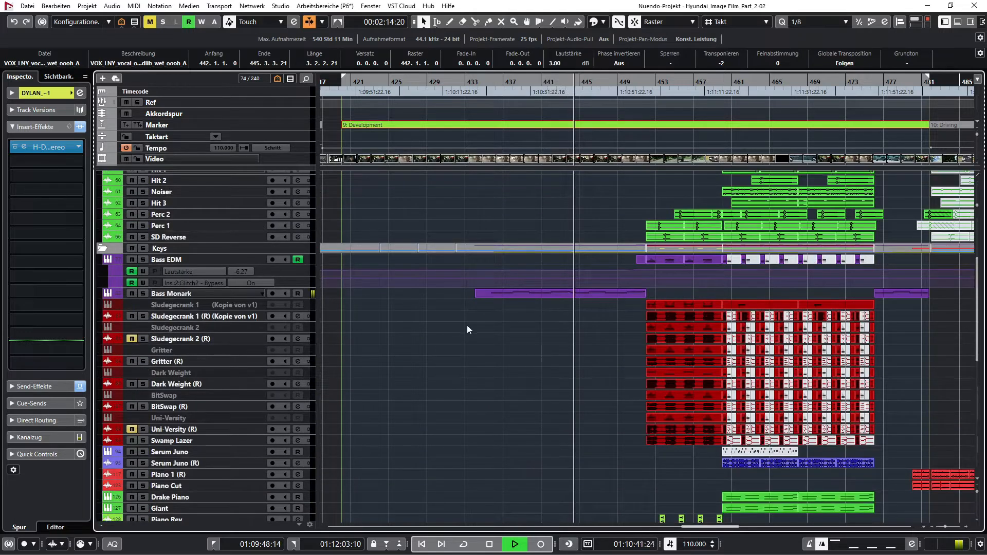
scroll(389, 349, down, 5)
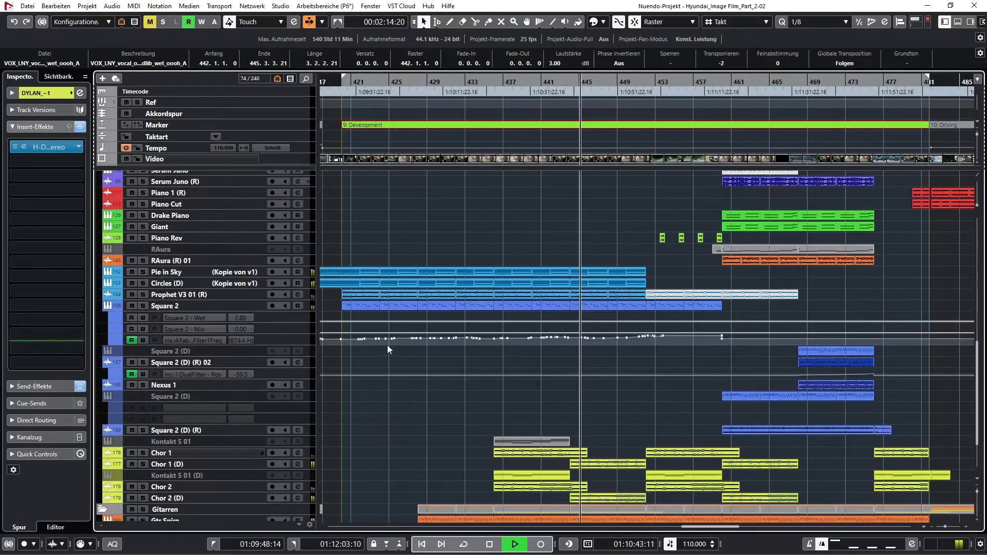
click(157, 273)
key(e)
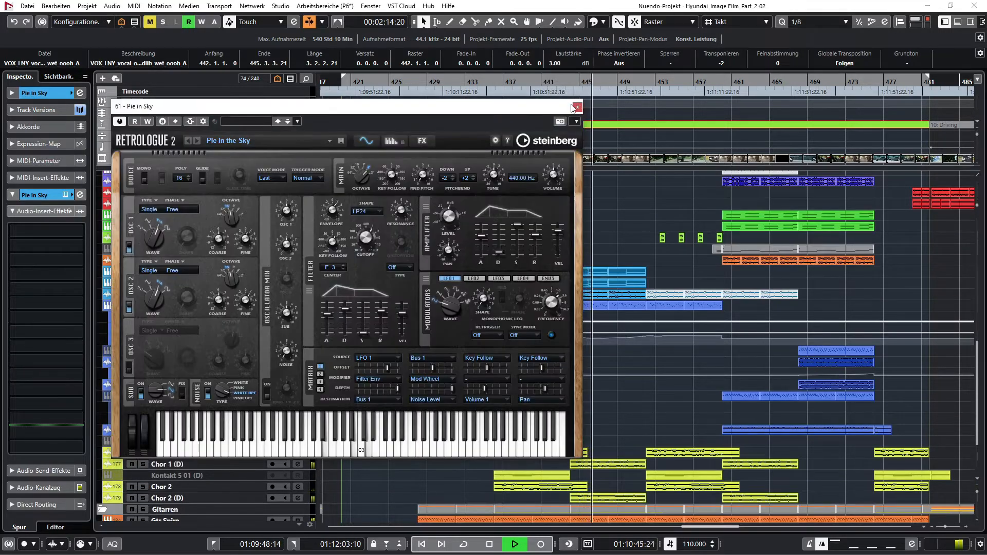
click(577, 108)
Inspect the Spire synth used by the Circles (D) track and close its window.
click(211, 283)
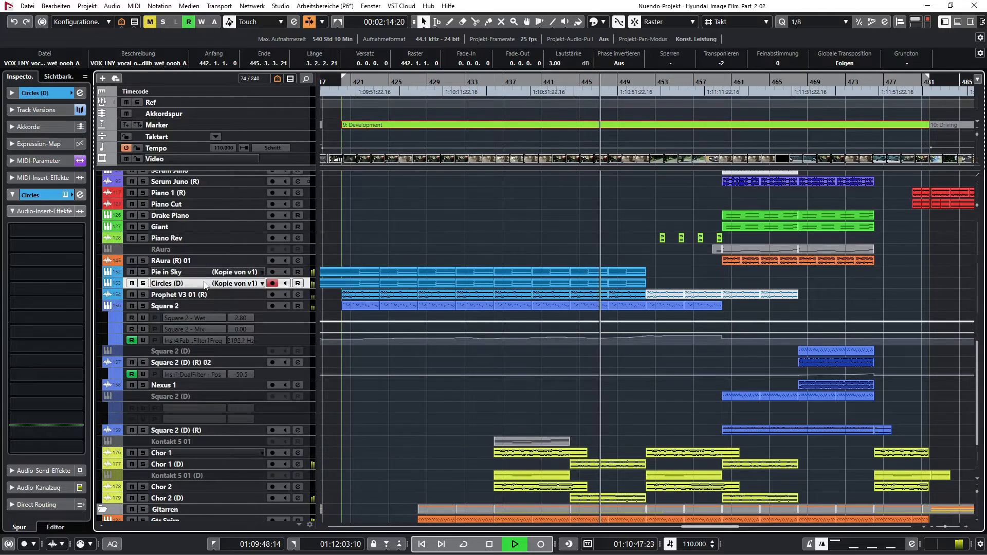
key(e)
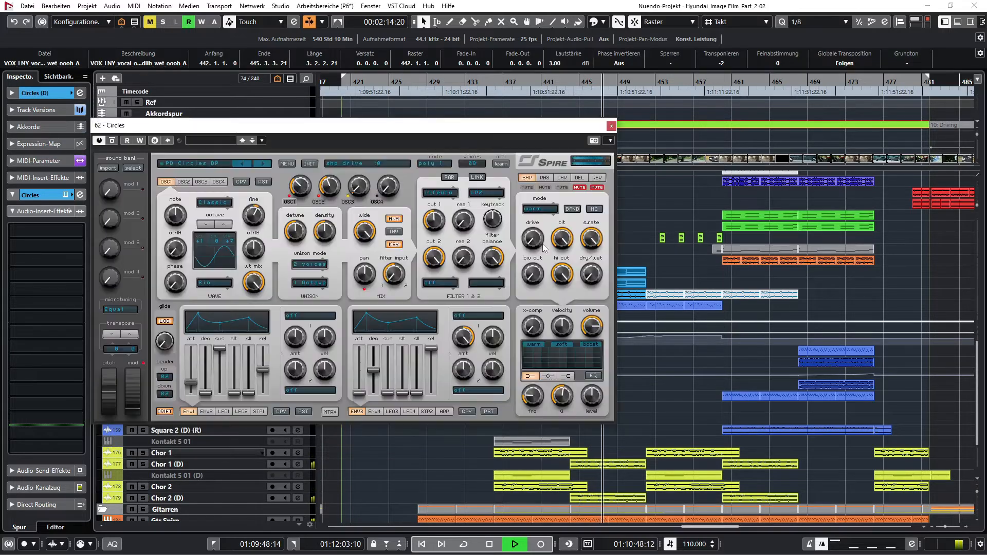
click(611, 126)
Inspect the Zebra synth and insert chain of the Square 2 track, closing the synth window when finished.
click(224, 305)
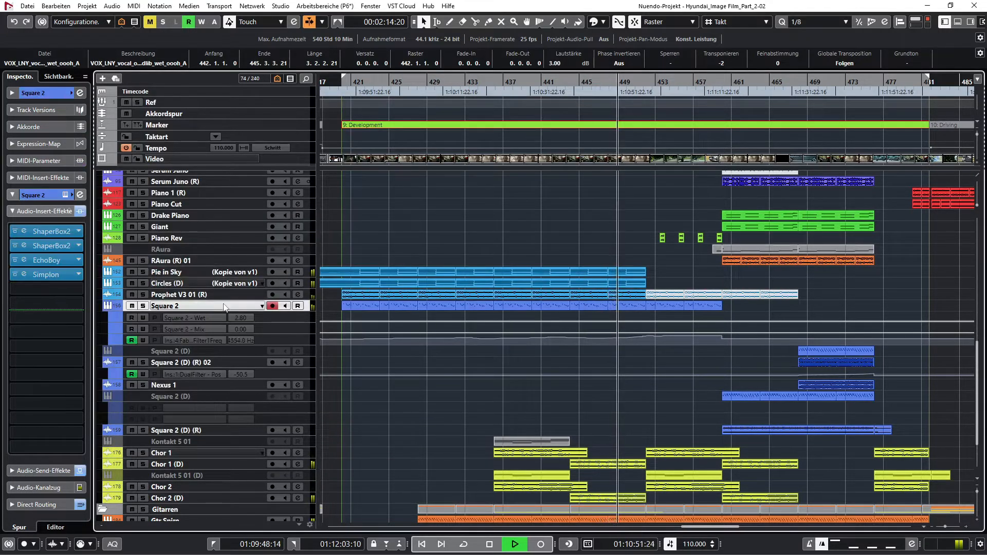
key(e)
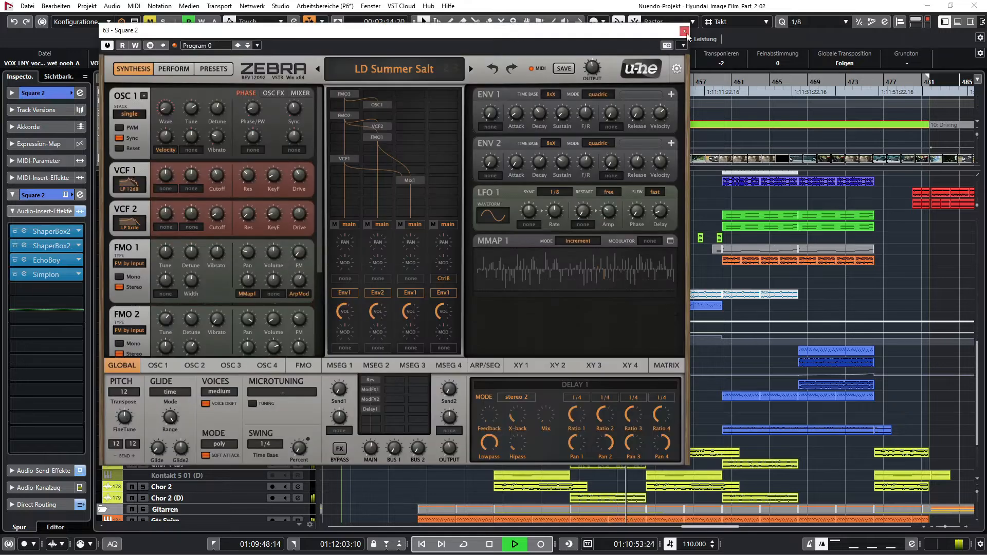
click(685, 32)
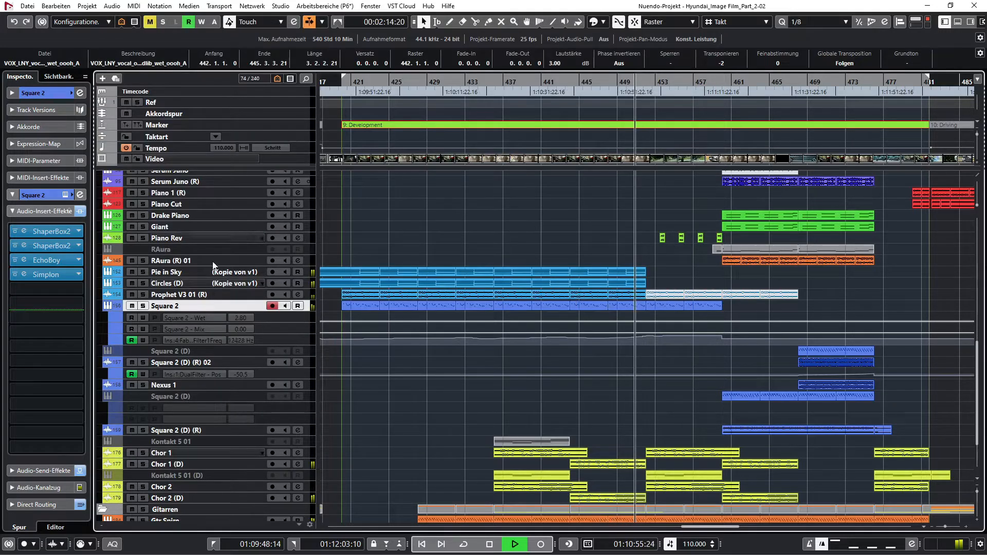
Survey the drum, bass and synth tracks in the second half of the Development section, around bars 453 to 477.
scroll(446, 255, up, 15)
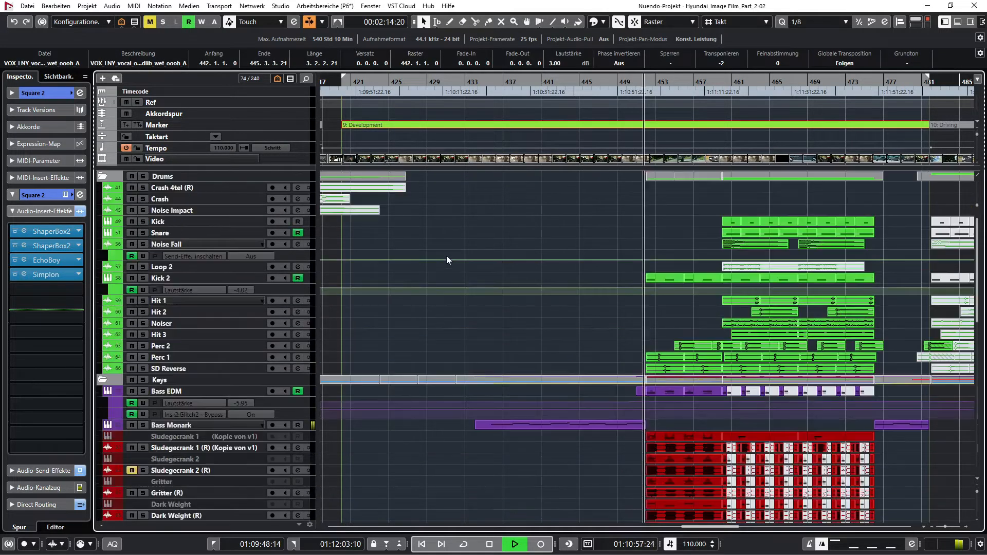
scroll(553, 217, down, 3)
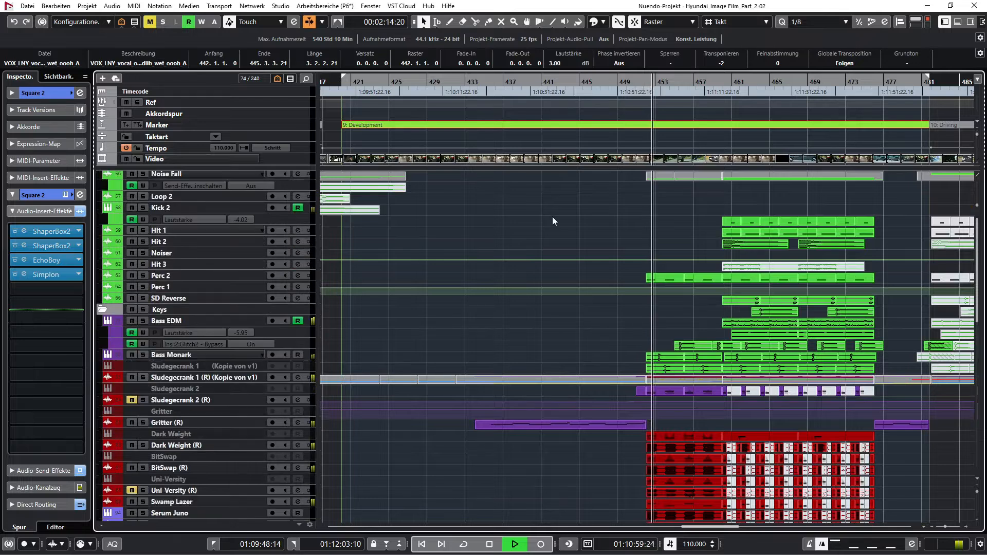
scroll(488, 267, right, 2)
scroll(486, 272, right, 6)
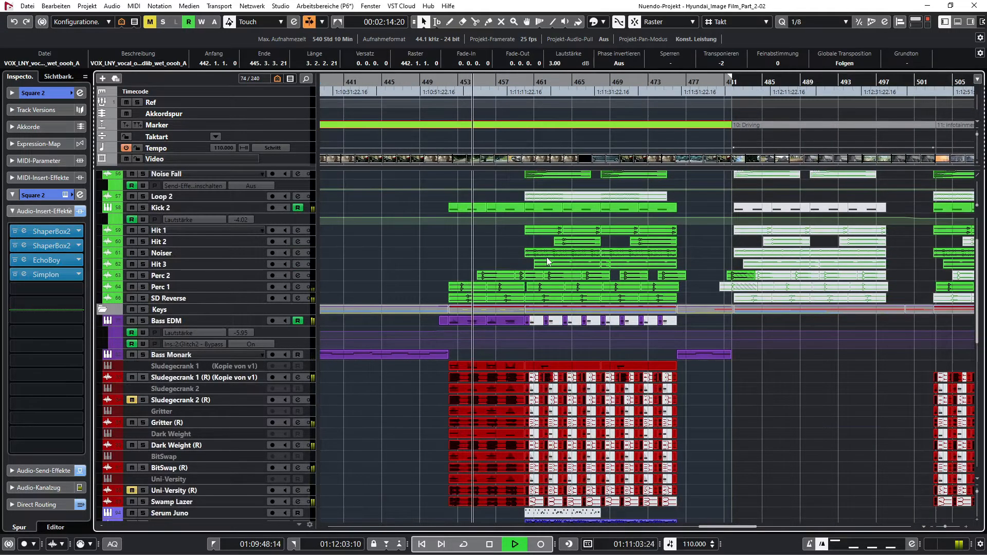
scroll(556, 271, down, 6)
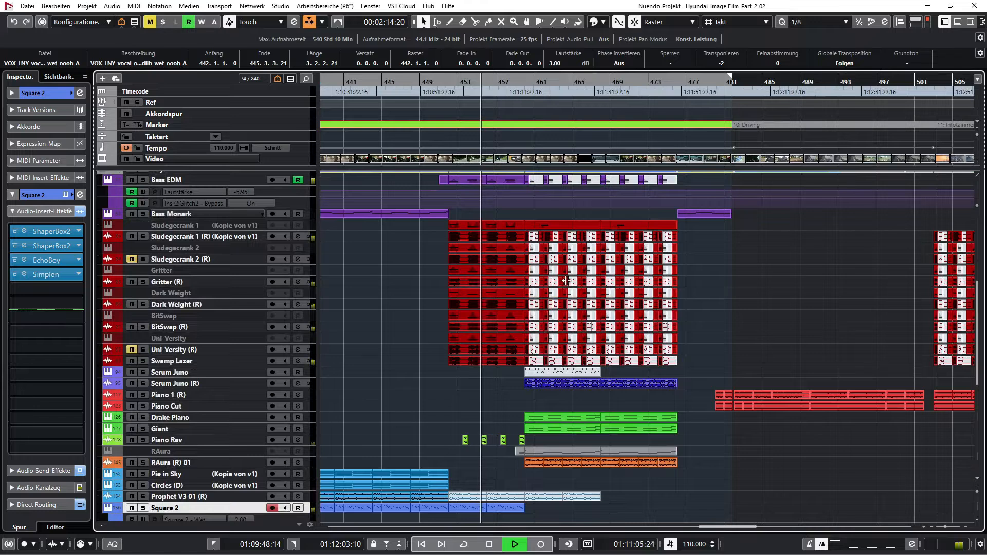
scroll(567, 281, down, 12)
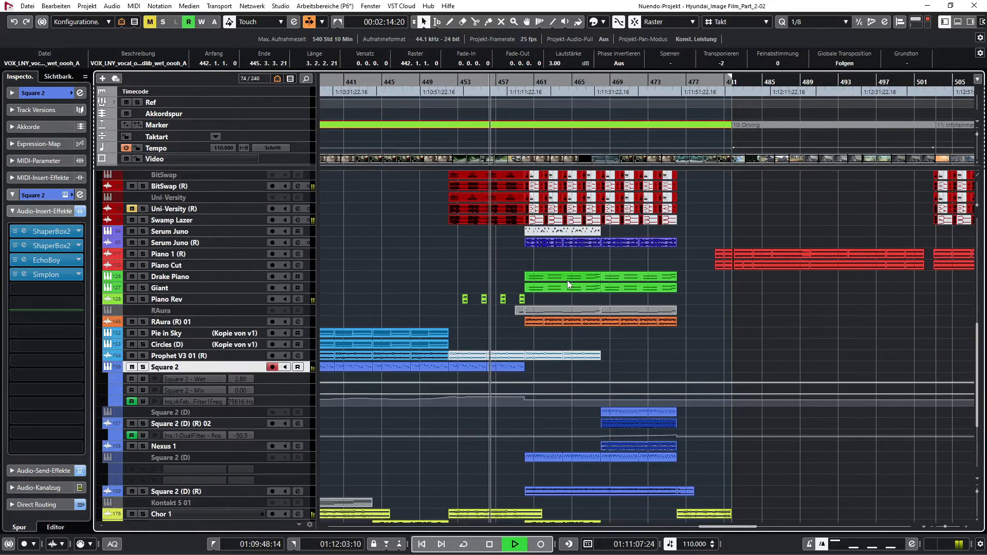
scroll(567, 280, up, 12)
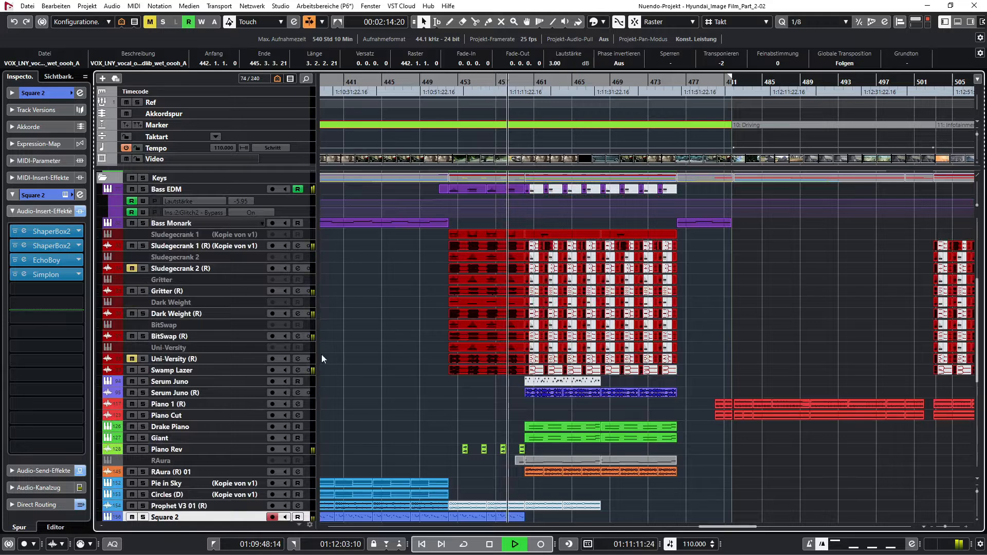
Inspect the Kontakt piano instruments of the Drake Piano and Giant tracks, closing each window after viewing.
click(204, 426)
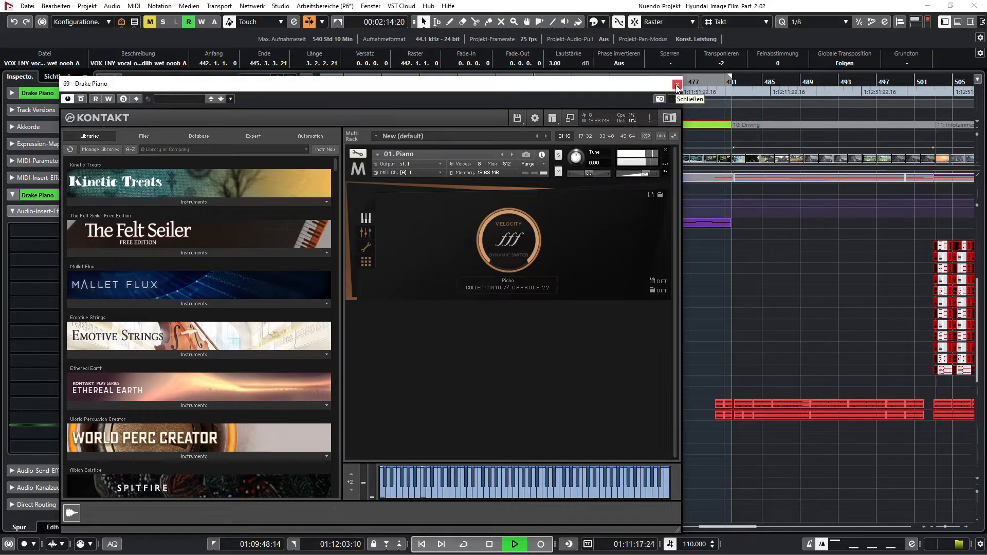
click(677, 86)
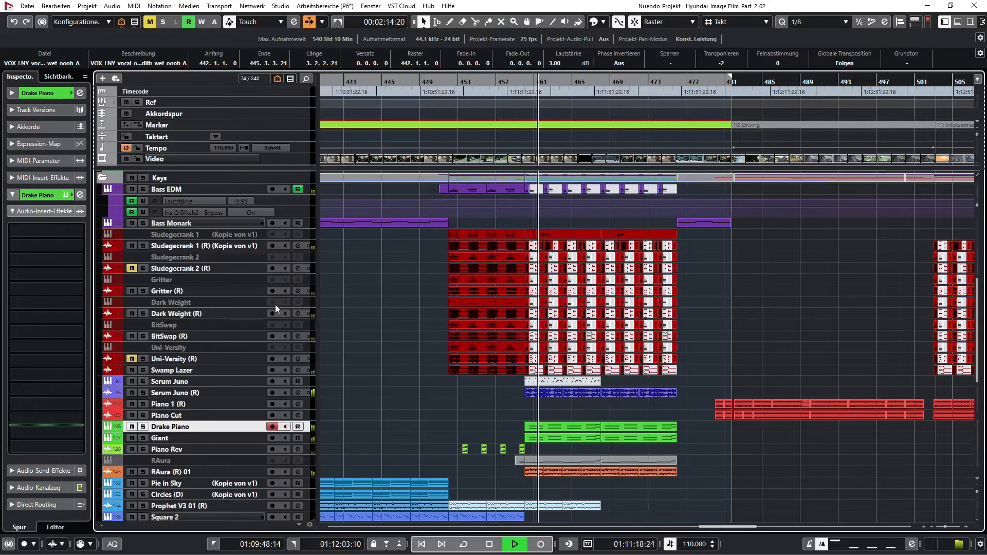
click(185, 439)
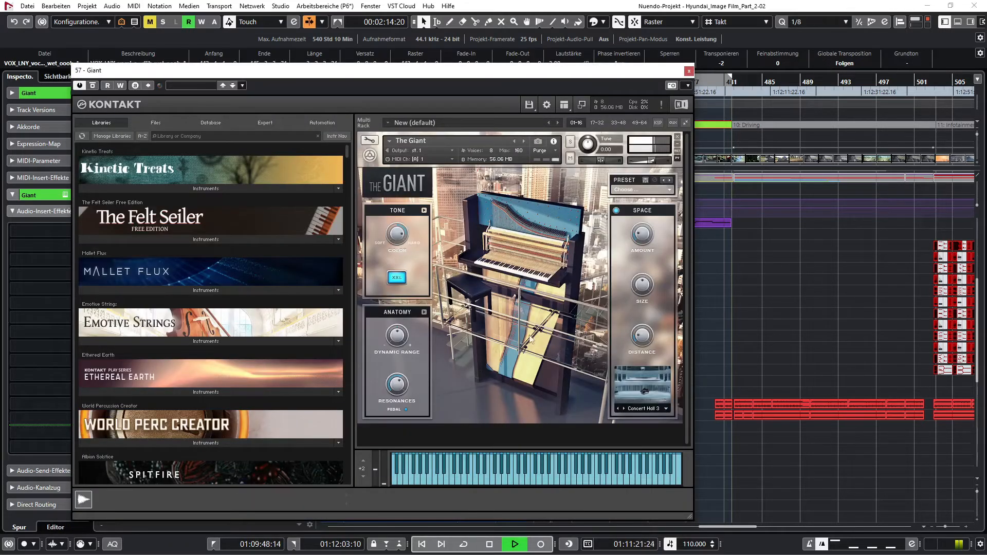
click(690, 72)
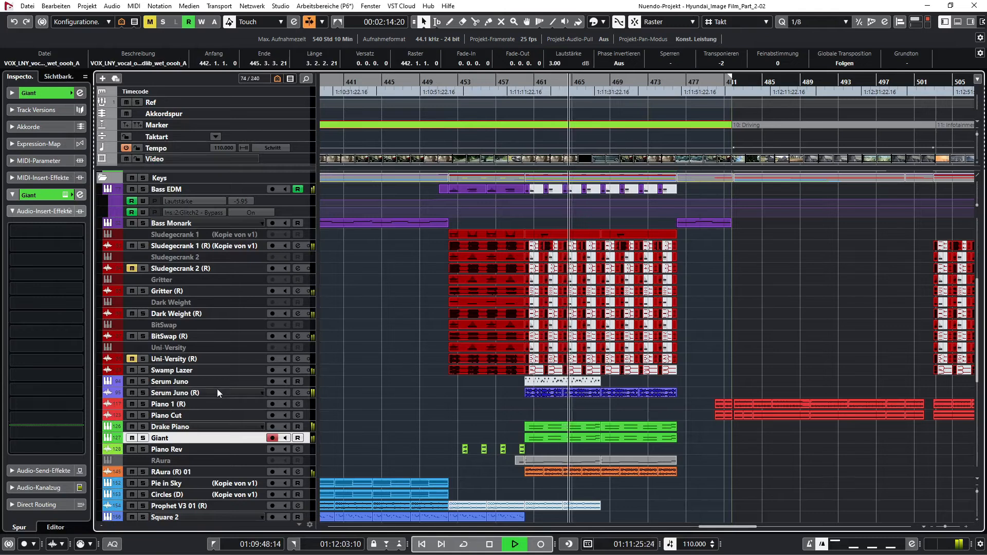
Inspect the Serum synth patch on the Serum Juno track and close its window.
click(208, 382)
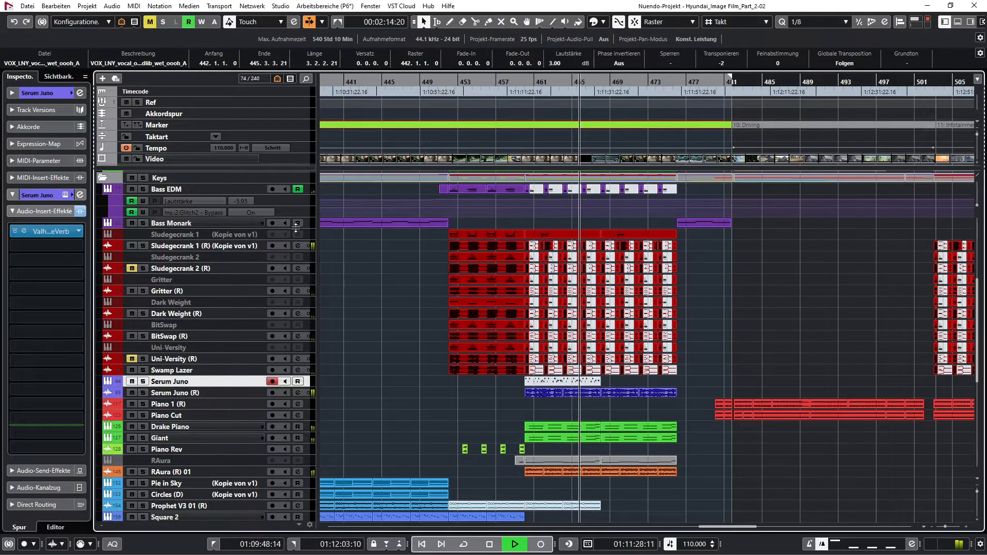
key(e)
drag(665, 56, 491, 72)
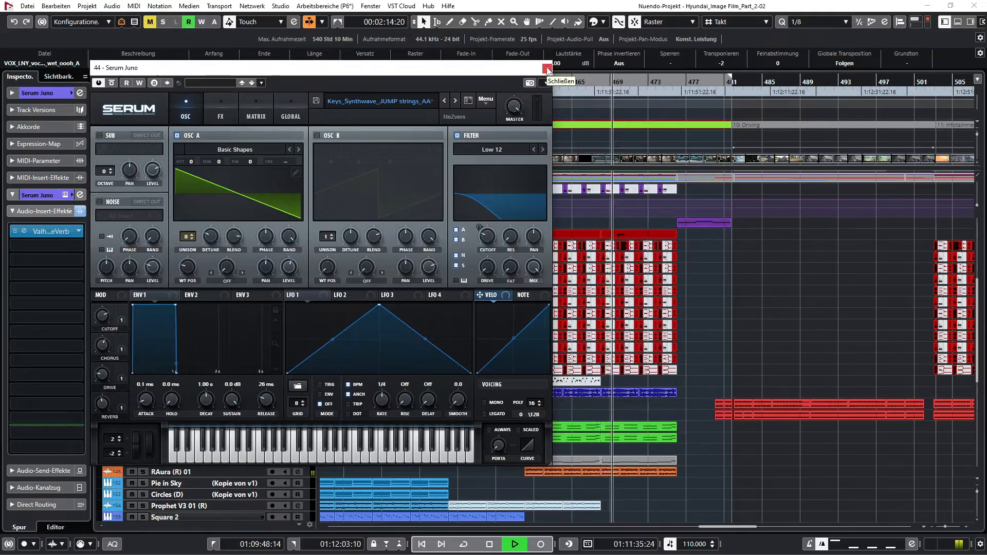
click(548, 68)
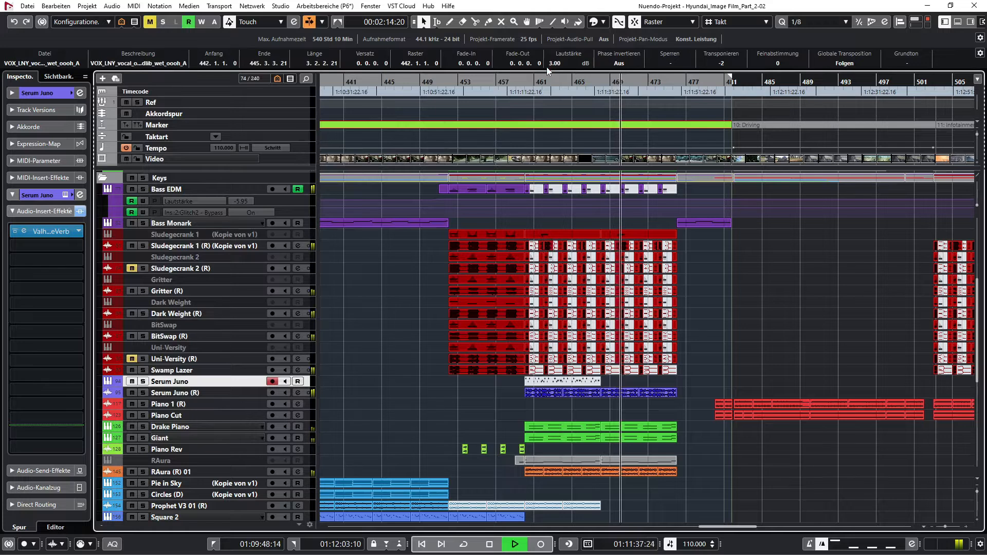
Inspect the Omnisphere patch on the Bass EDM track and close its window.
scroll(437, 258, up, 3)
click(195, 262)
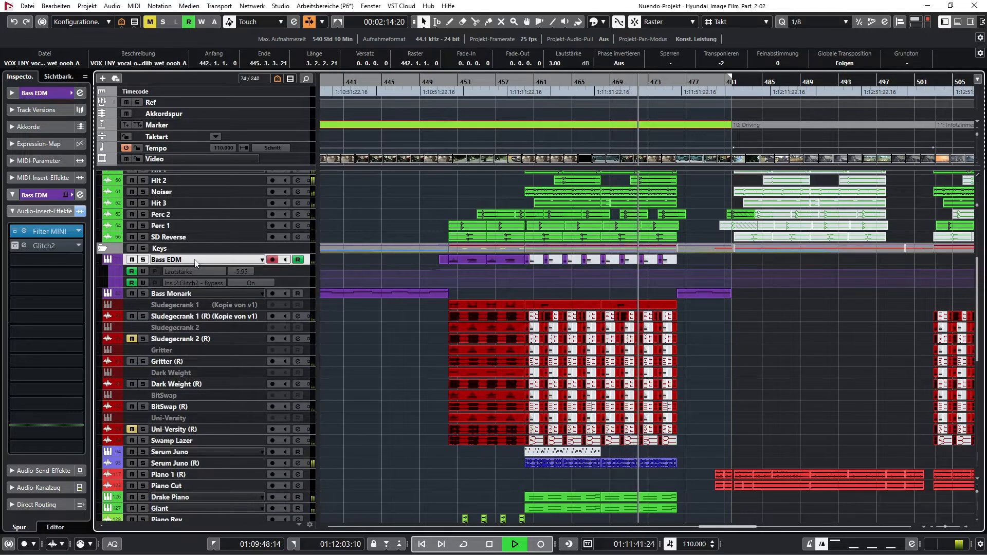
key(alt+shift+i)
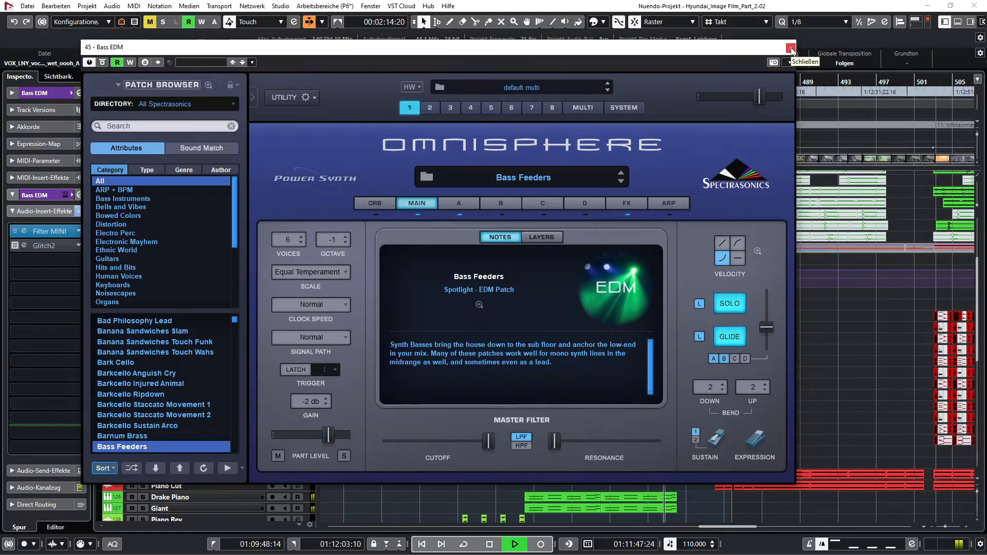
click(791, 48)
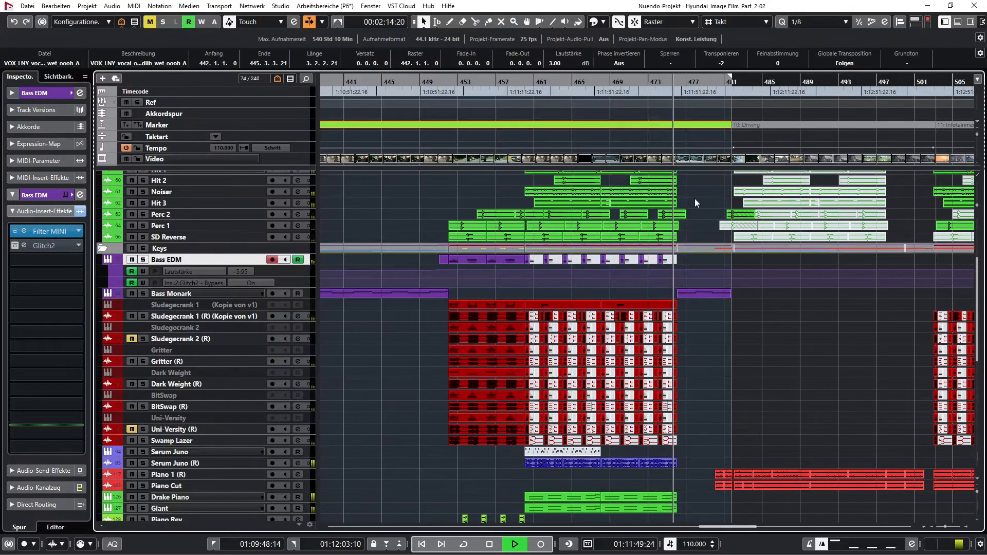
Audition the Zebra synth on the Square 2 track and bypass all of its insert effects to hear it dry.
scroll(695, 199, up, 3)
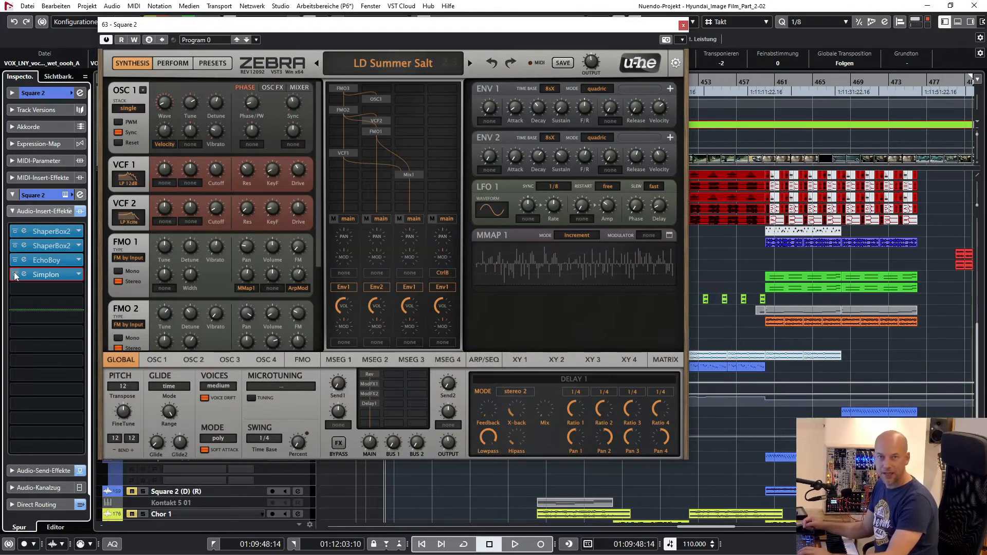
key(space)
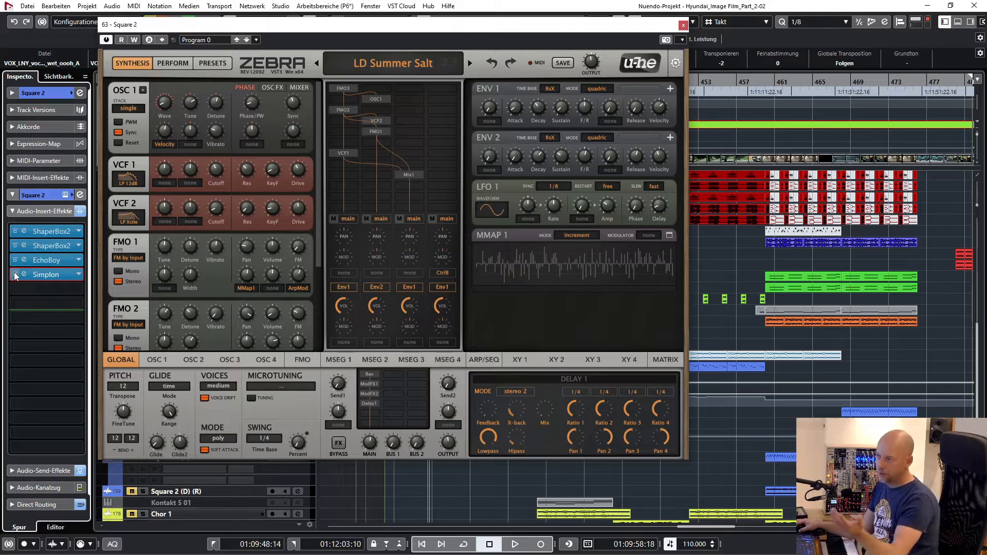
click(80, 211)
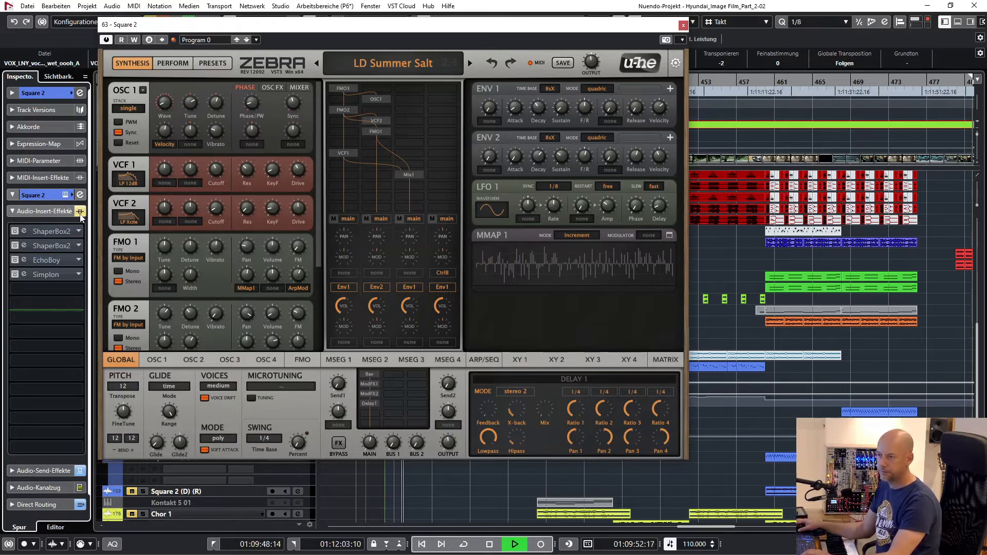
Reactivate the first ShaperBox2 insert on Square 2, view its Time module, audition it and close its window.
click(24, 232)
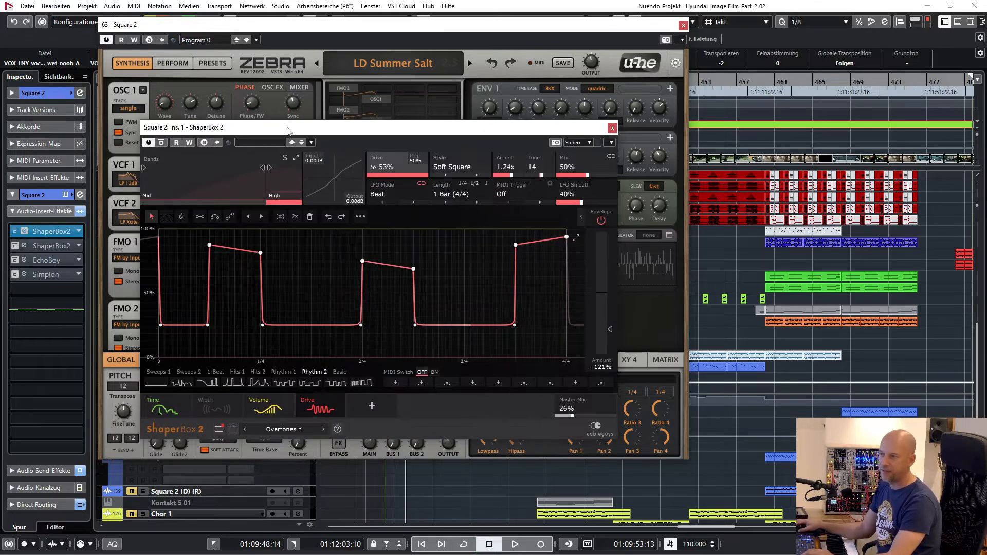
drag(288, 130, 208, 106)
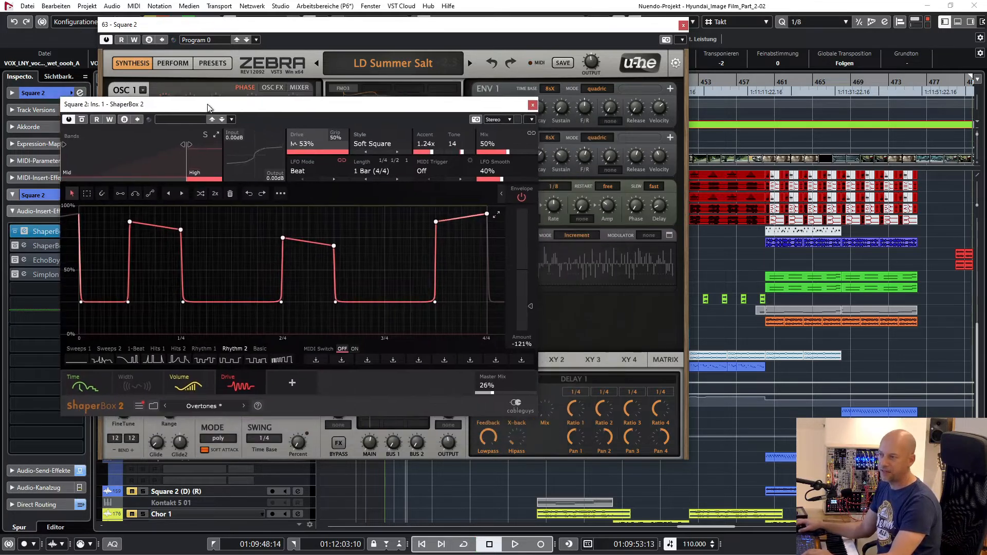
click(83, 383)
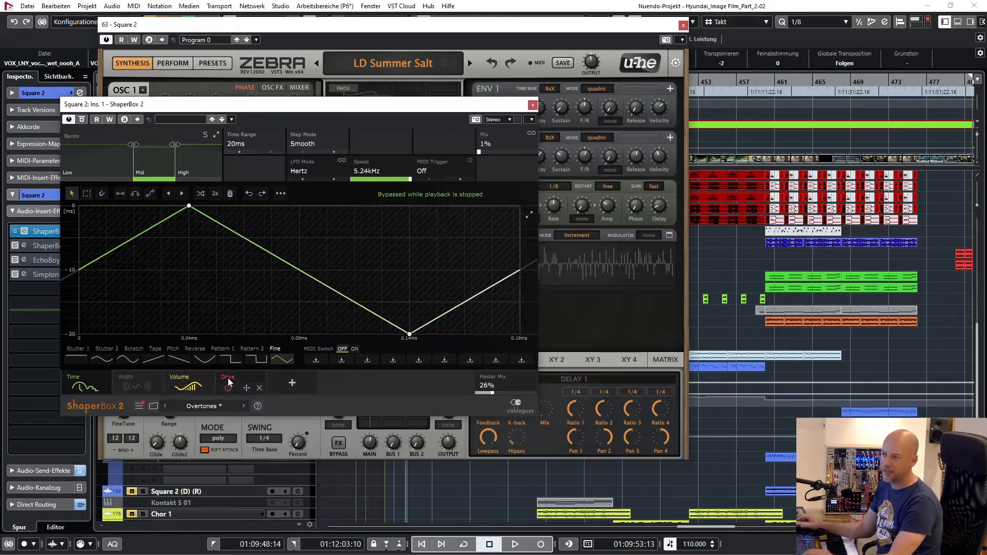
key(space)
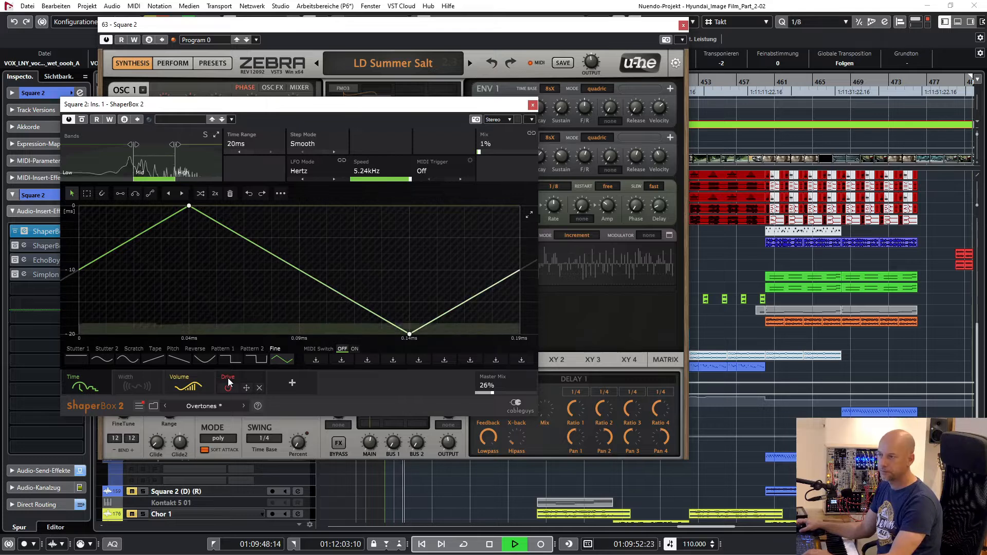
key(space)
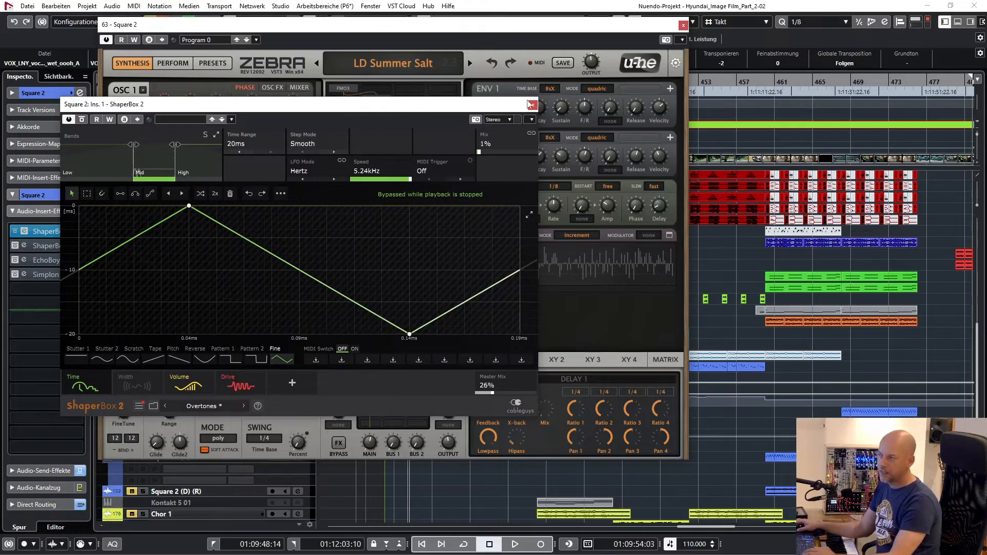
click(532, 106)
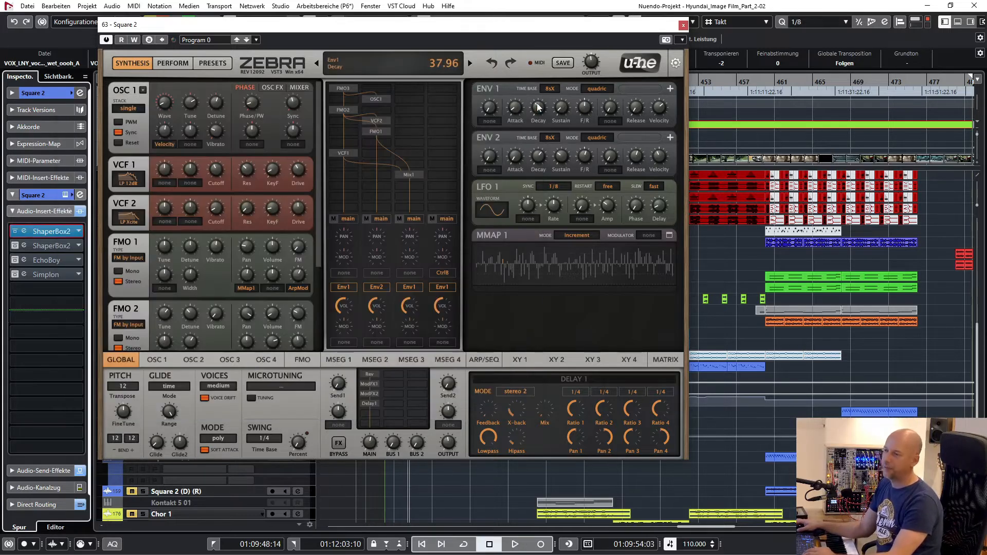
Reactivate the second ShaperBox2 insert on Square 2, audition its Time shaping and close its window.
click(25, 247)
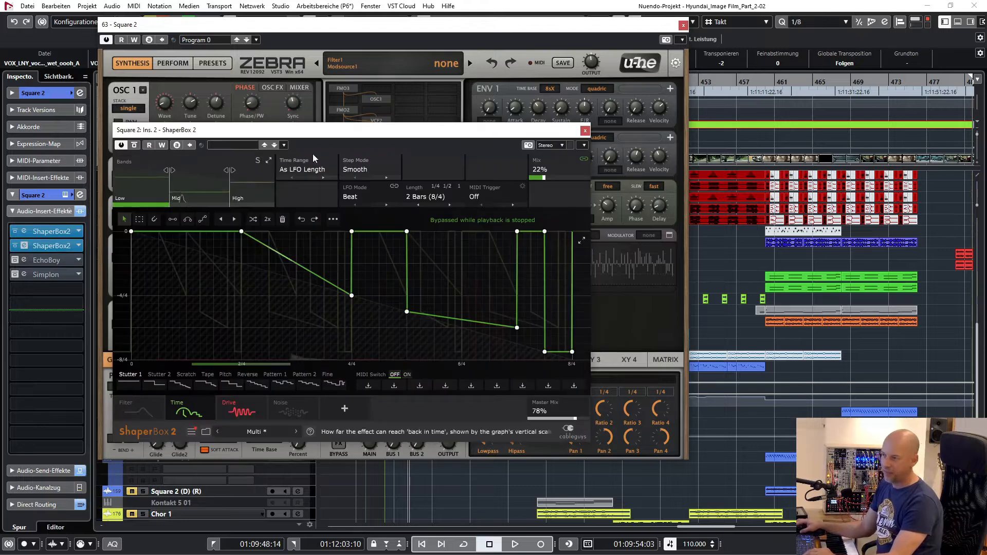
drag(407, 135, 391, 137)
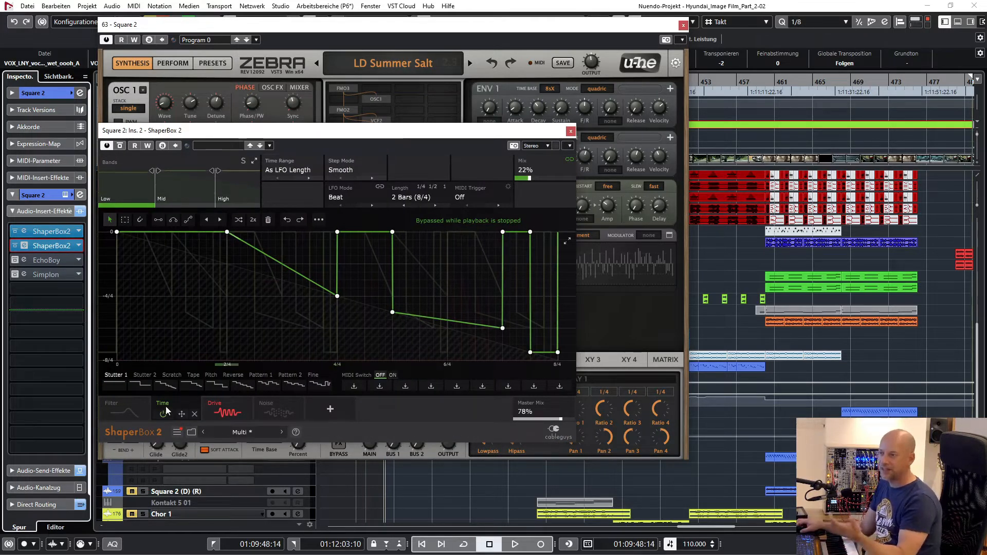
key(space)
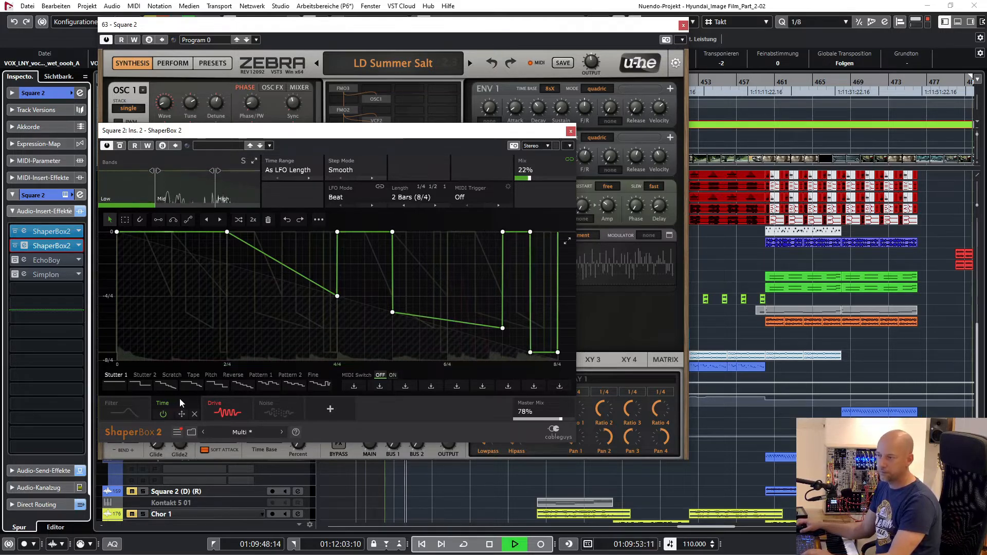
key(space)
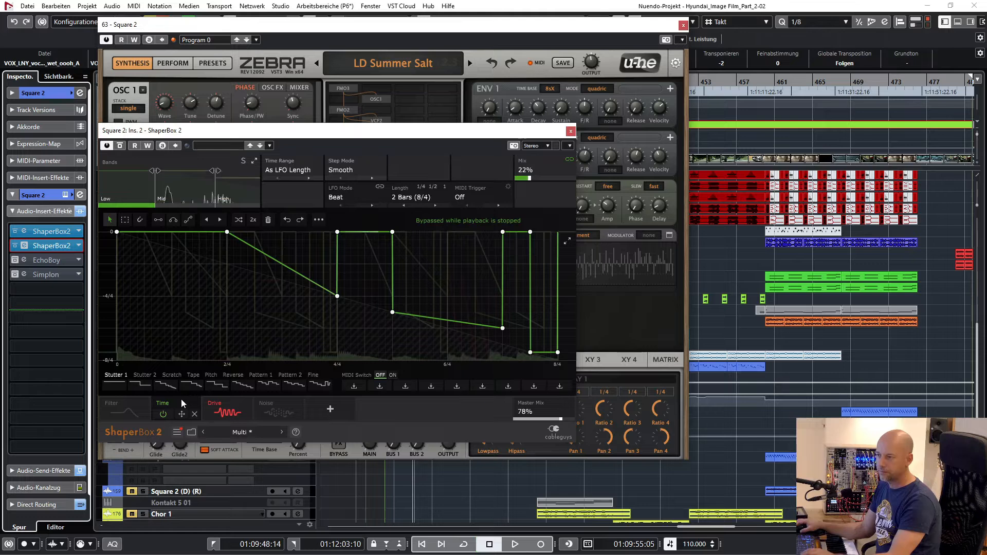
click(571, 131)
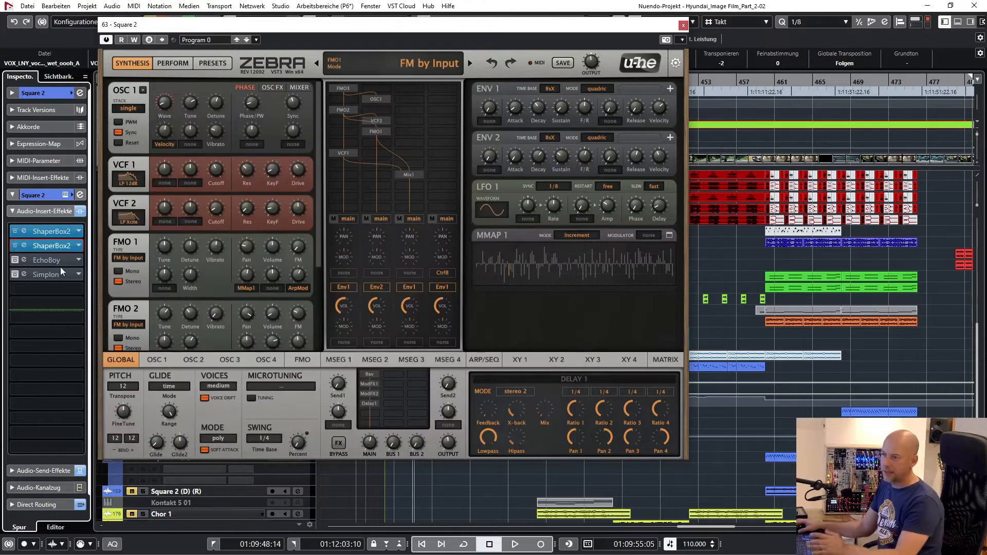
Reactivate the EchoBoy and Simplon inserts on Square 2, audition the full chain from the Development start and close the plug-in windows.
click(25, 260)
click(538, 140)
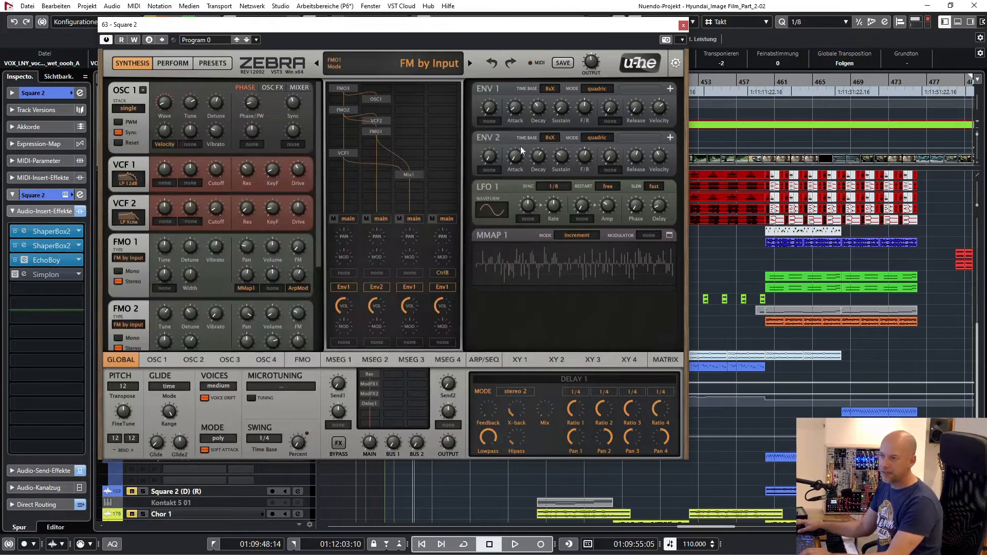
click(24, 274)
drag(260, 195, 211, 194)
key(KP_1)
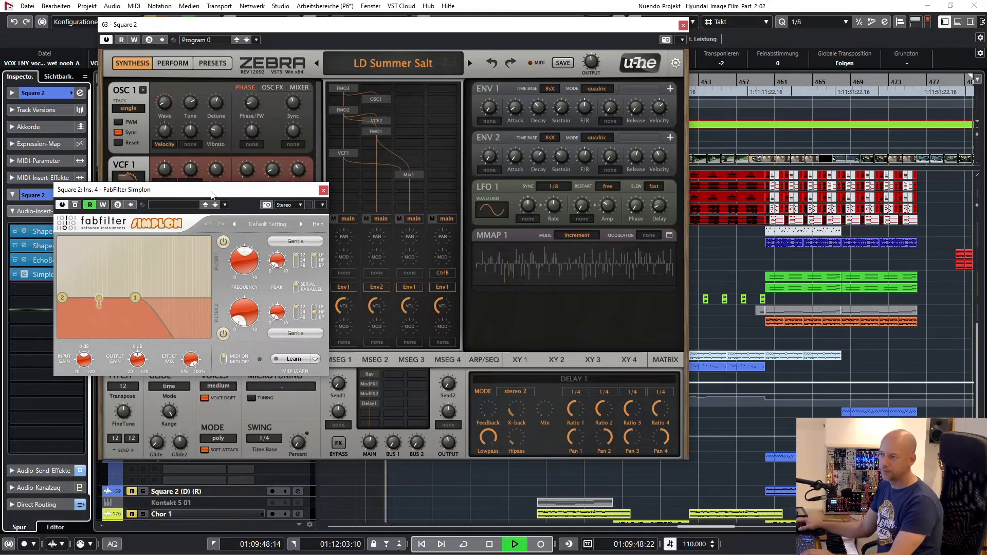
click(684, 27)
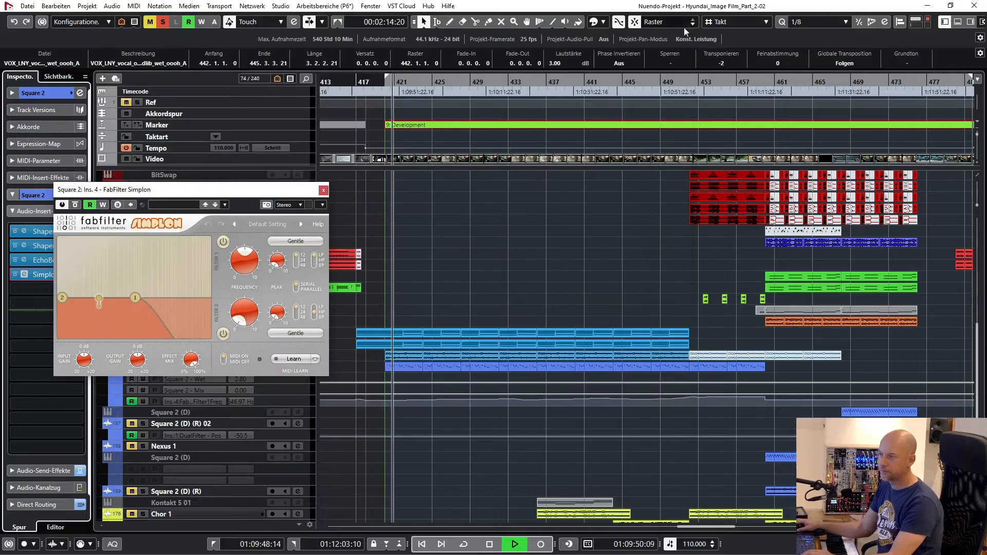
key(space)
click(324, 192)
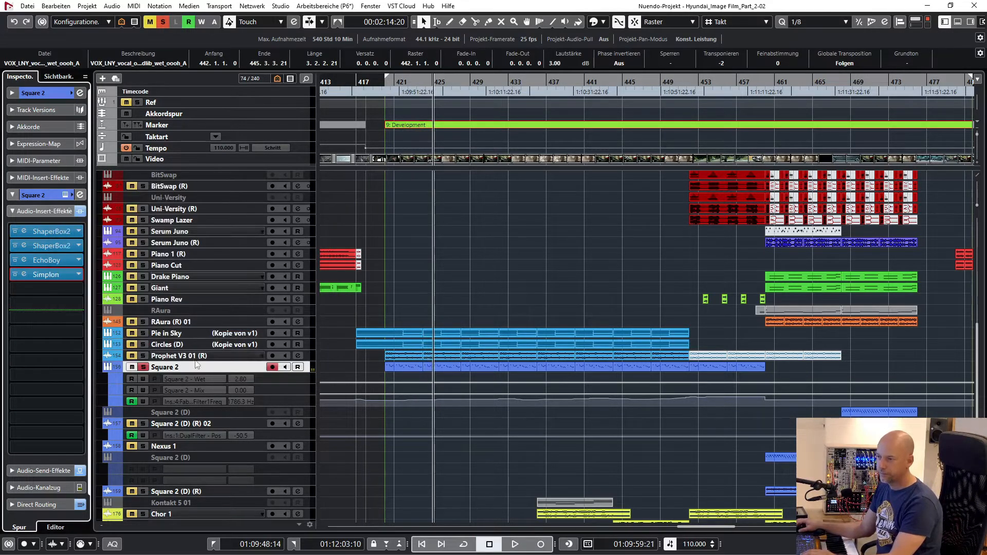
Move the solo from Square 2 to Pie in Sky, audition its Retrologue 2 patch and close the instrument window.
click(144, 367)
click(144, 334)
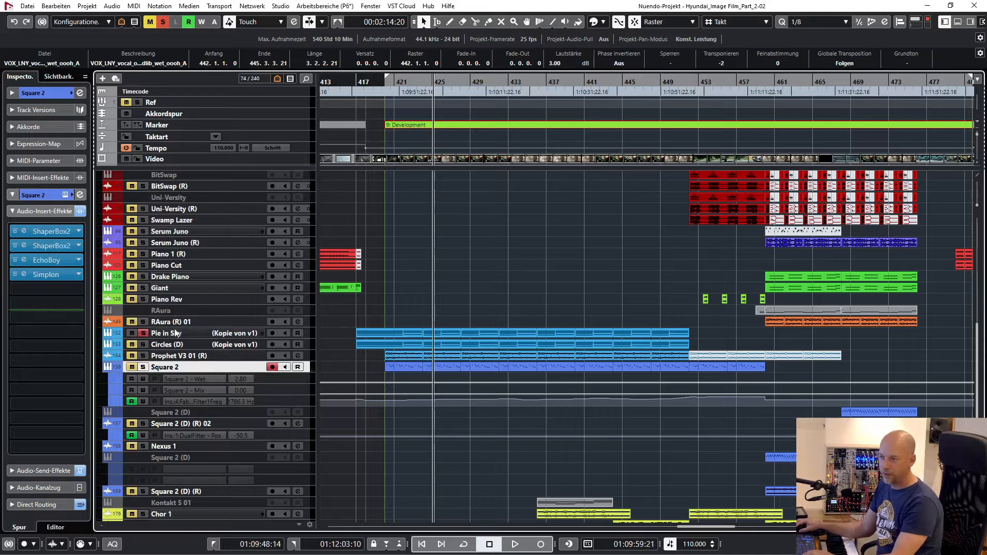
key(e)
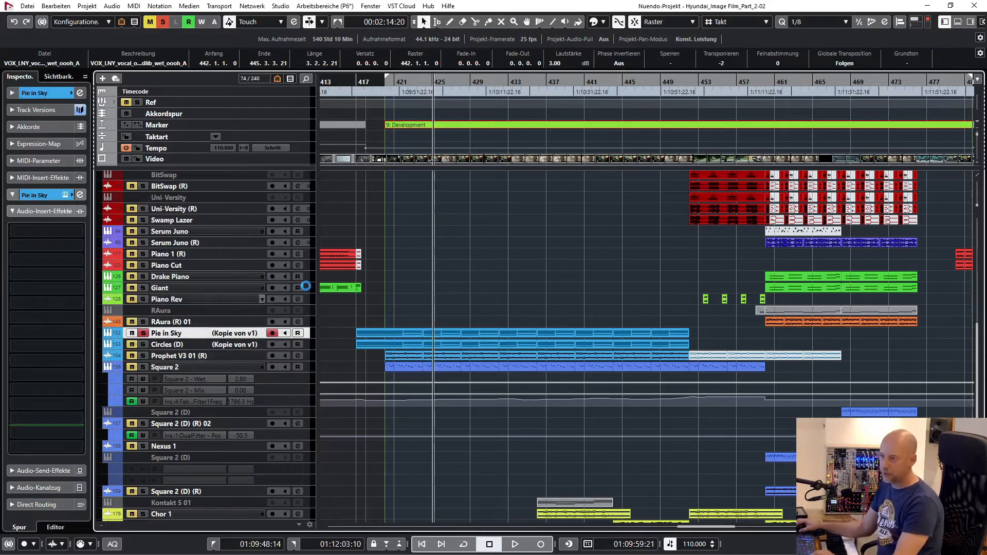
key(KP_1)
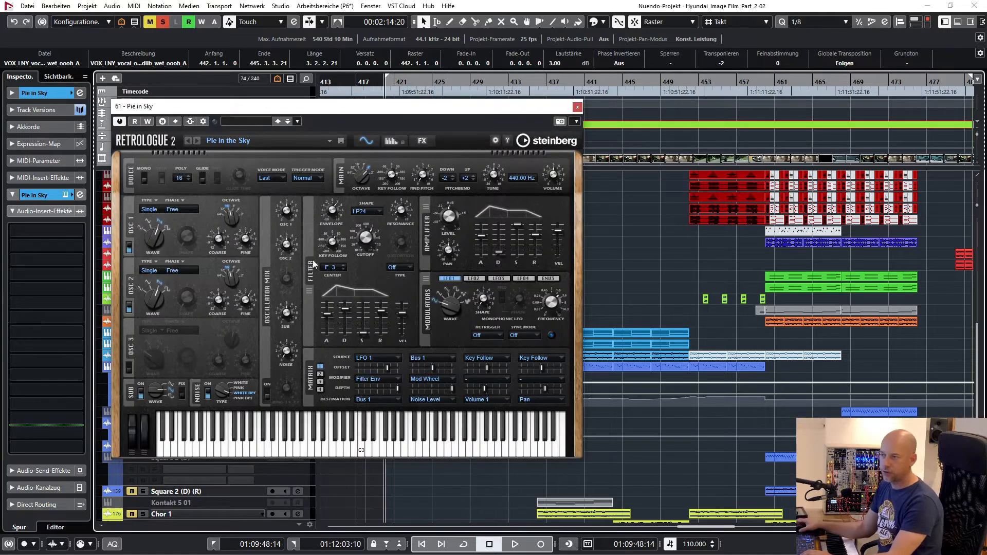
key(space)
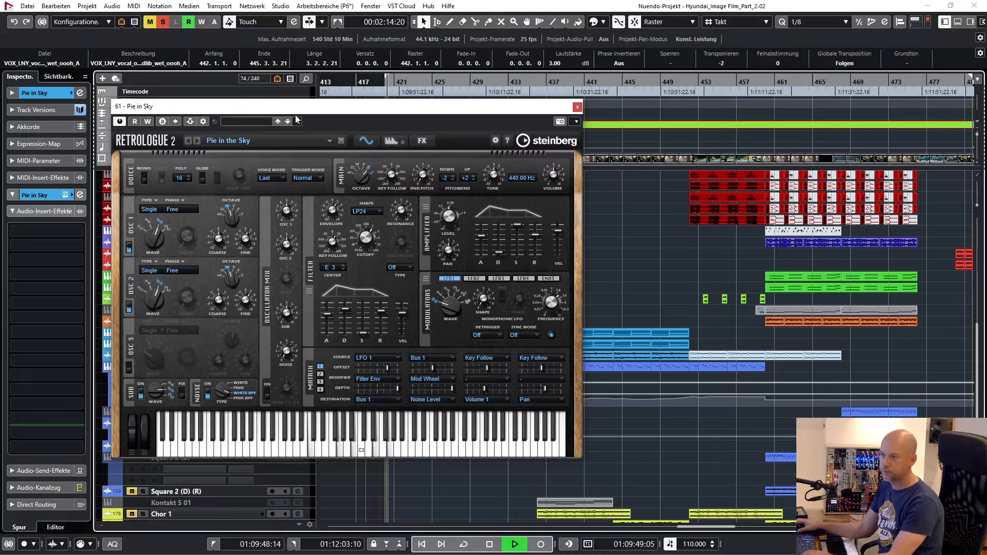
click(576, 108)
View the chord notes of the Pie in Sky MIDI part at bar 424 during playback, then close the editor and stop.
double_click(440, 335)
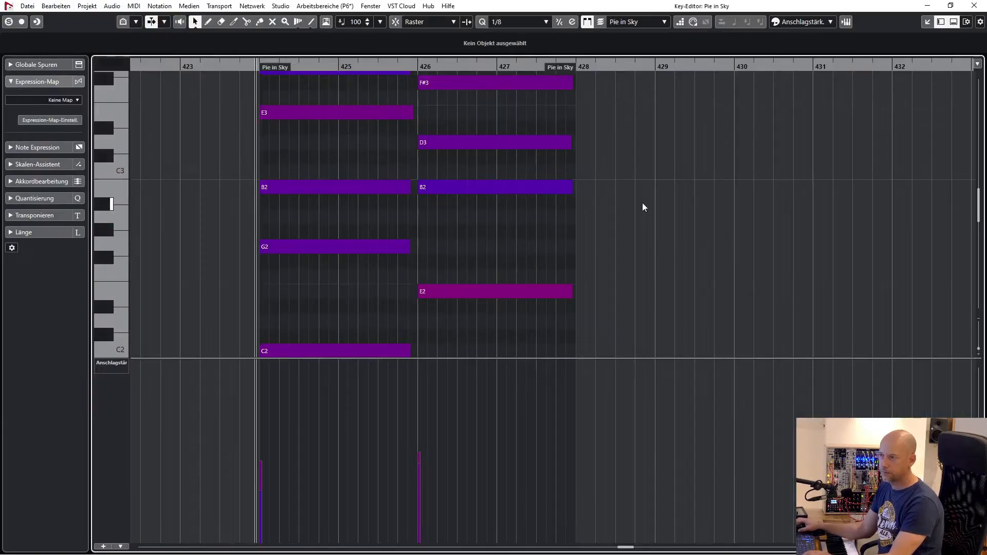
scroll(677, 202, up, 2)
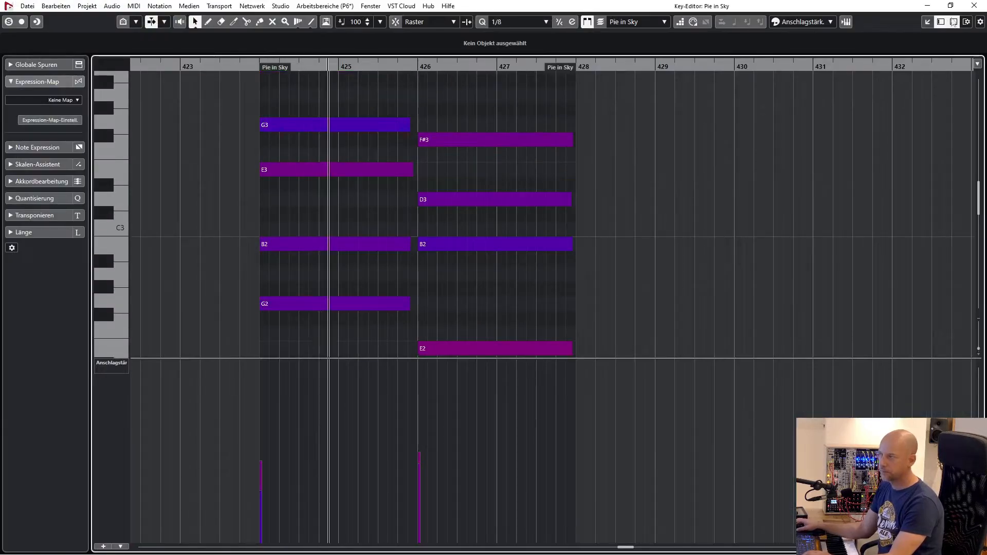
click(979, 6)
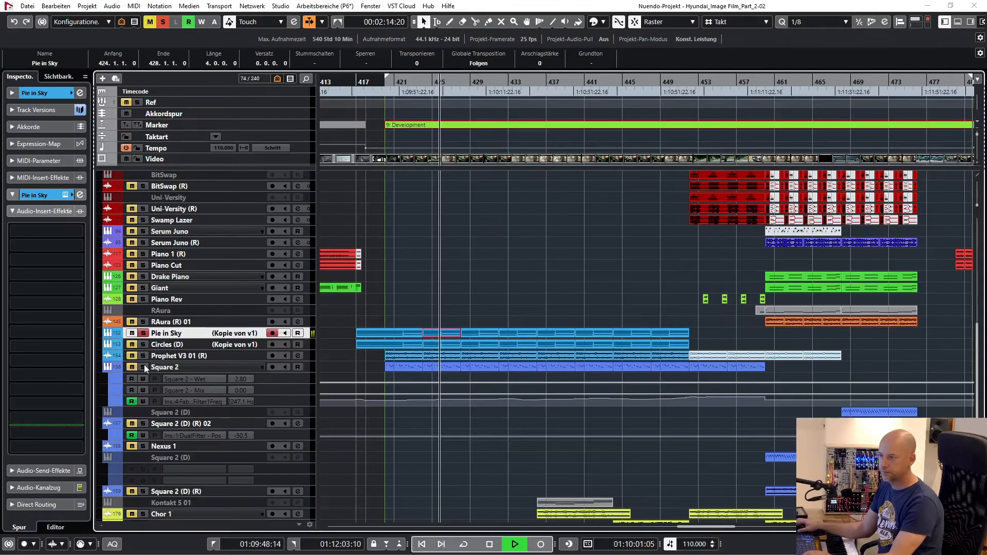
key(space)
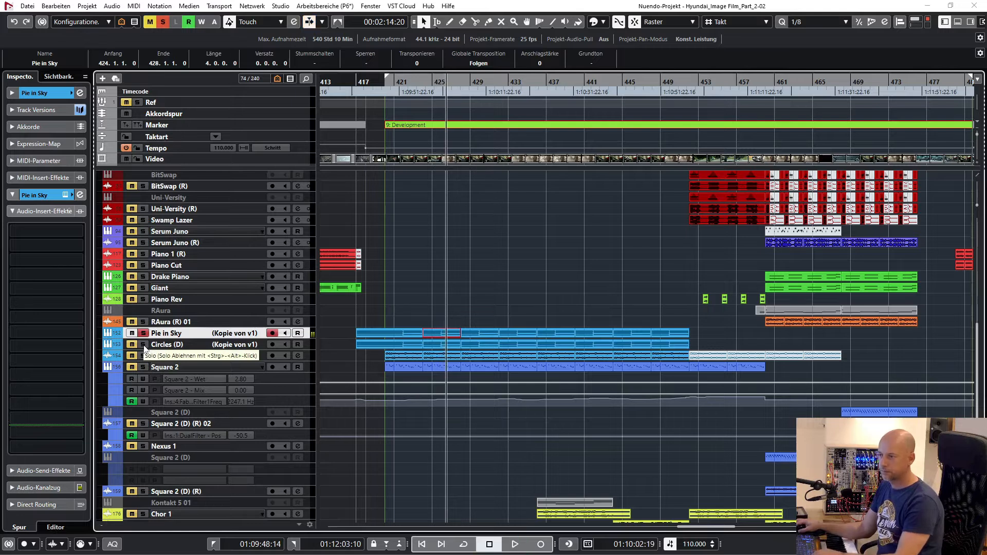
Solo the Circles (D) track, audition its Spire patch from the Development start, close the instrument window and stop playback.
click(144, 344)
click(170, 346)
key(KP_1)
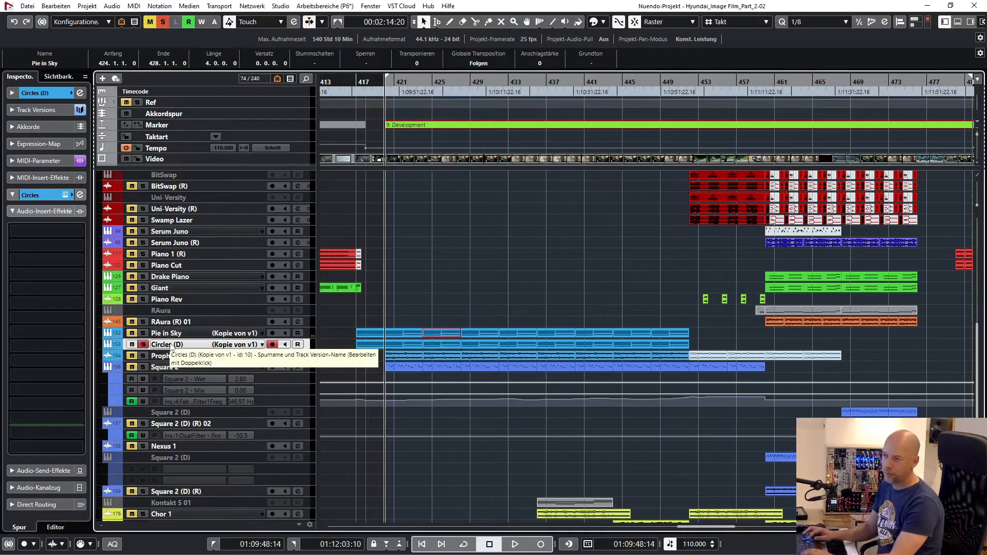
key(s)
key(s)
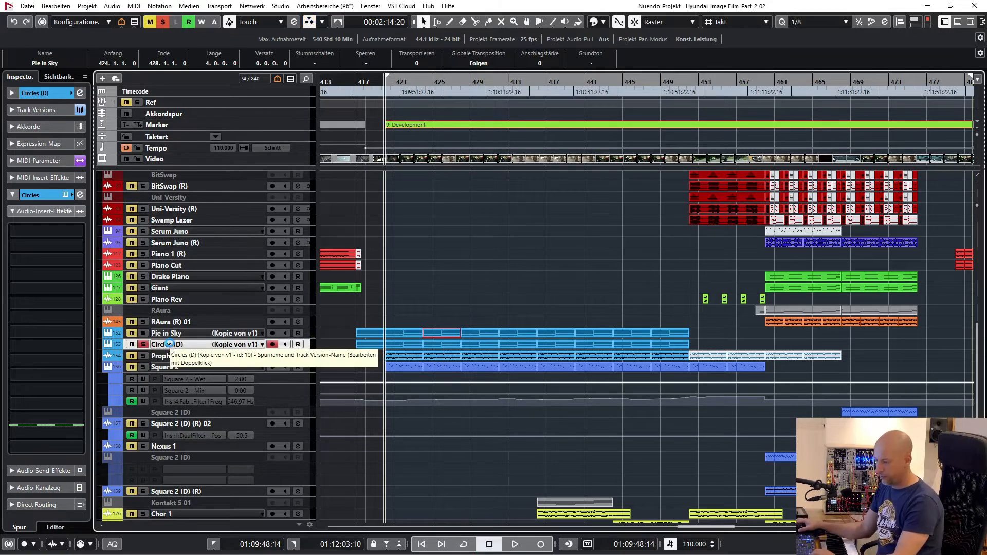
key(e)
key(space)
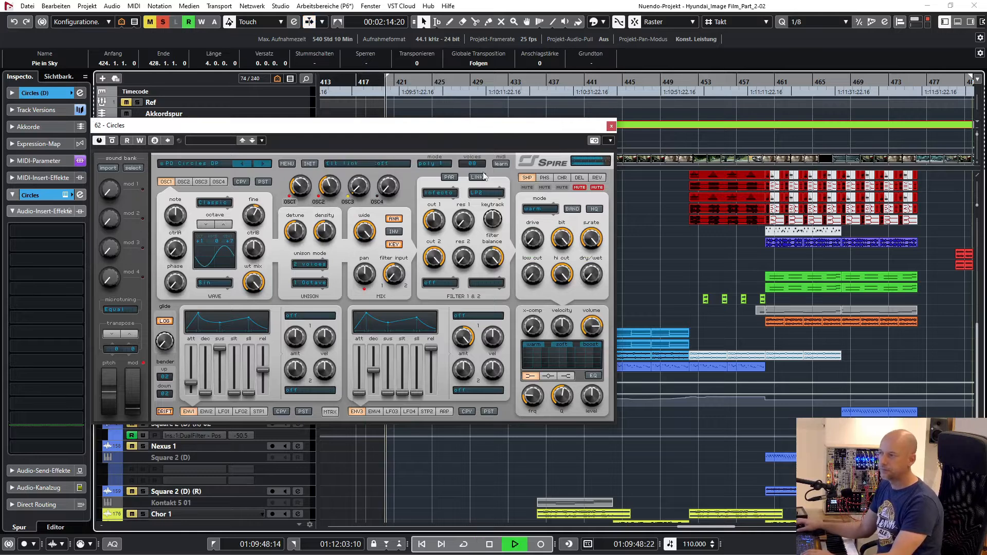
click(612, 126)
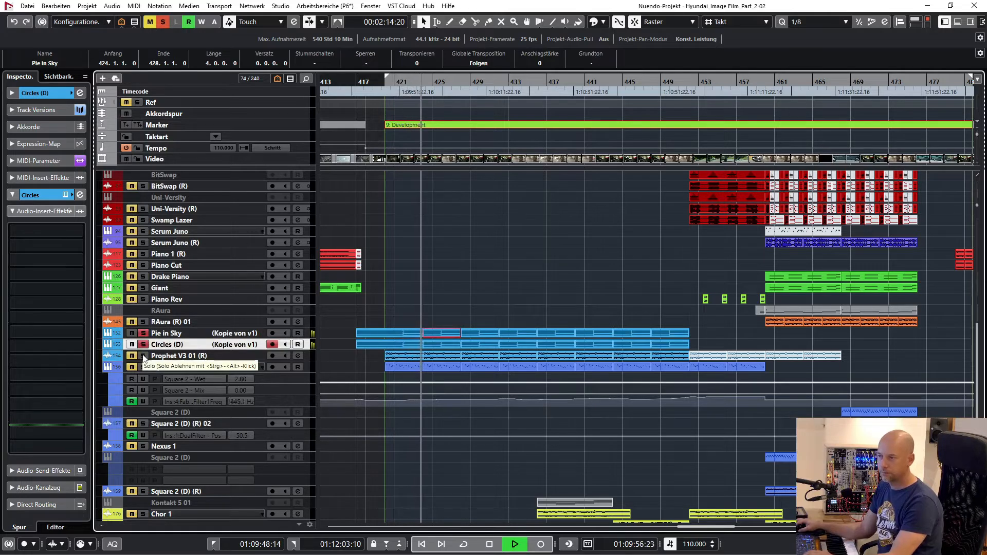
key(space)
Clear all solos, solo the Prophet V3 01 (R) track and audition it from the start of the Development section.
click(163, 22)
click(166, 356)
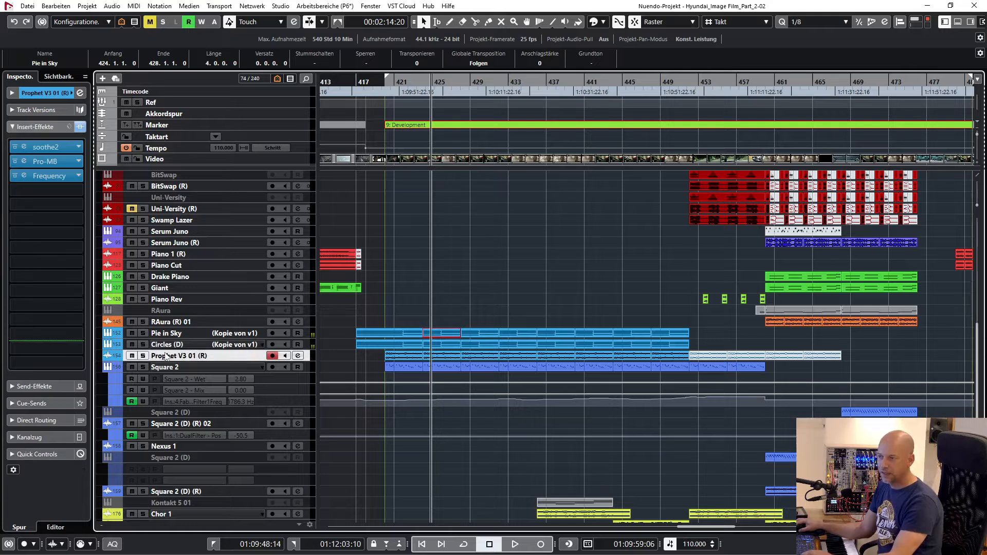
key(s)
key(KP_1)
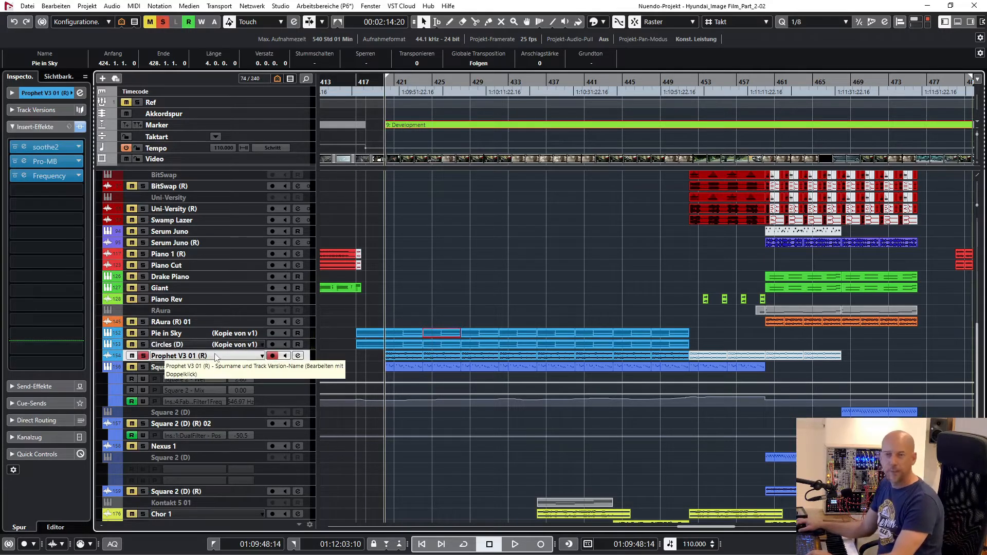
key(space)
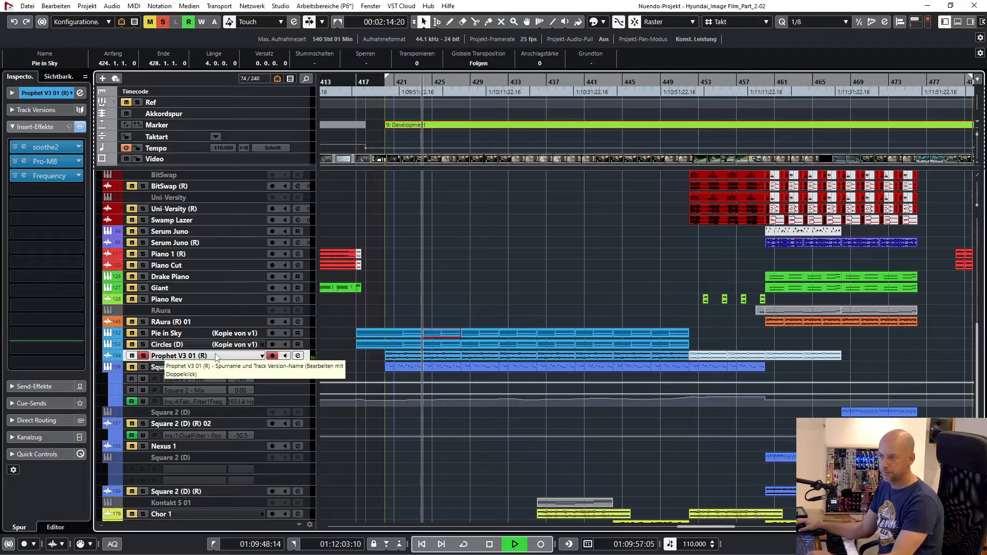
key(space)
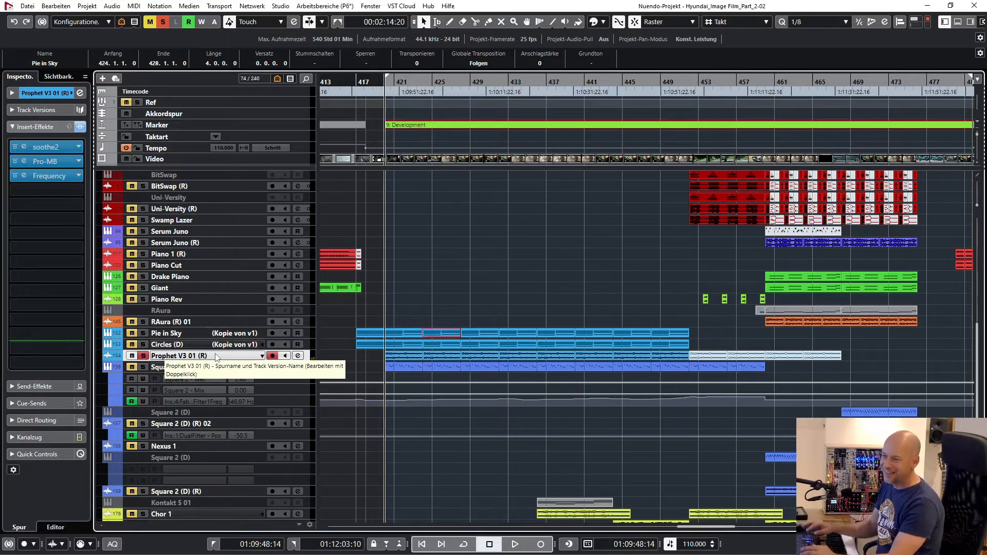
Bypass all insert effects on Prophet V3 01 (R) and audition the dry sound from the start of the Development section.
click(81, 127)
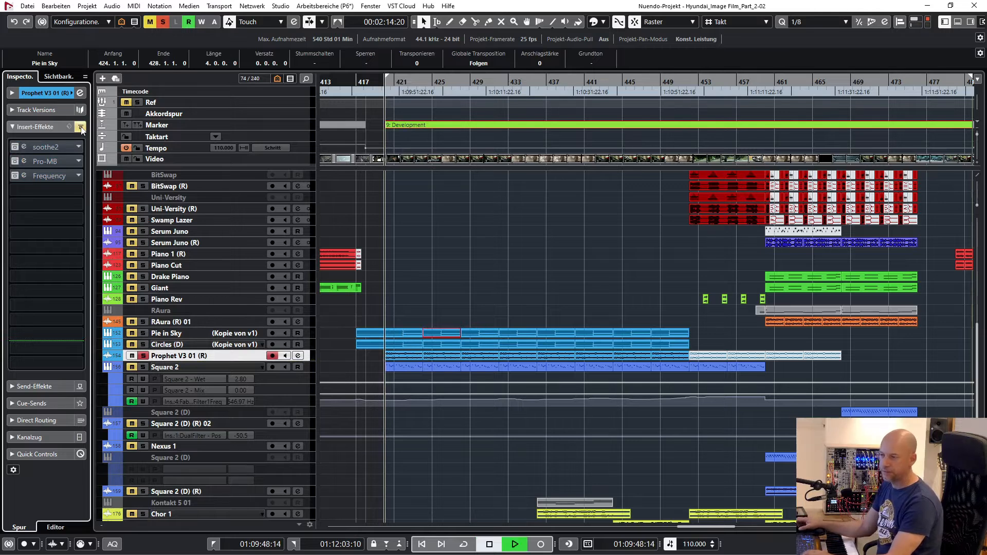
key(space)
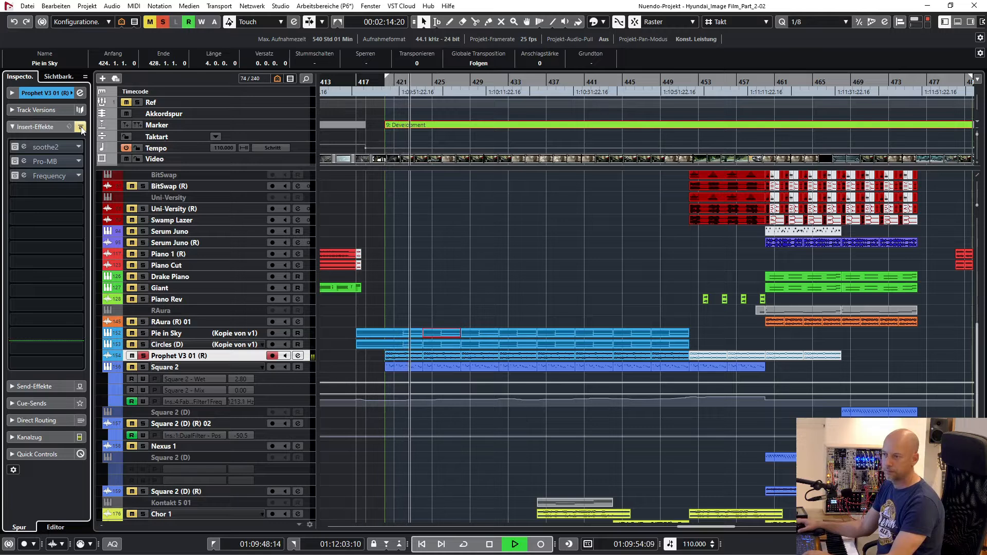
key(space)
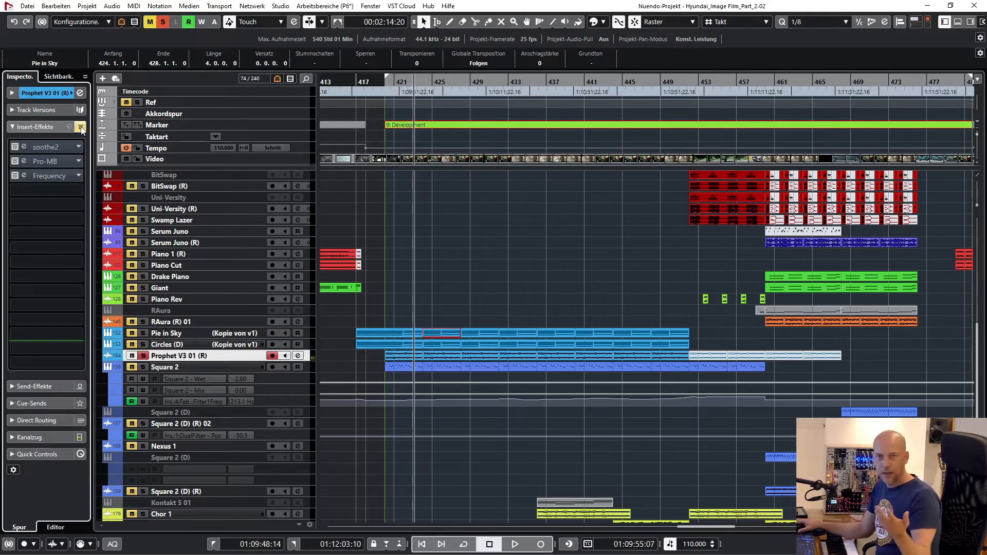
Reactivate only the soothe2 insert on Prophet V3 01 (R), audition it with its settings in view, then close it and stop playback.
click(27, 150)
drag(470, 134, 405, 124)
key(space)
key(space)
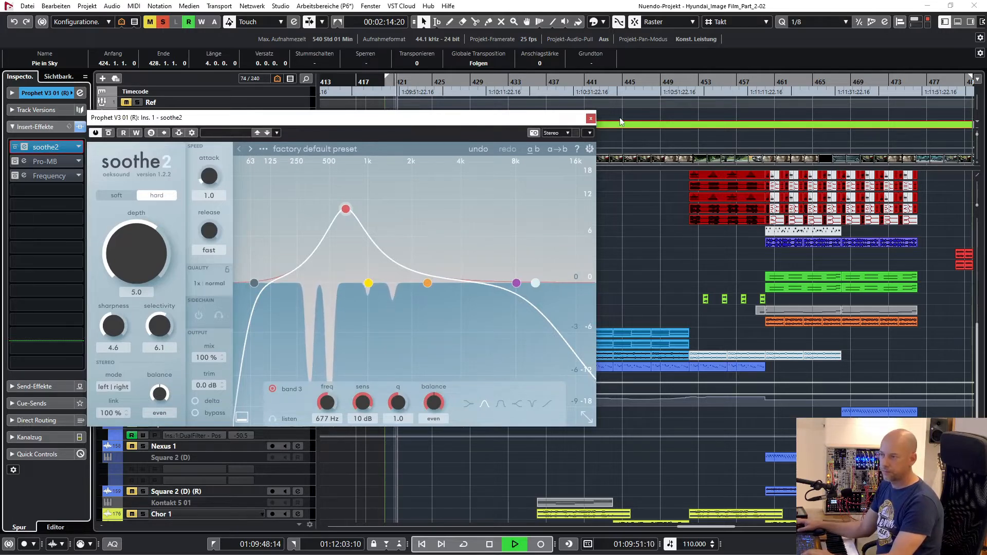
click(591, 118)
key(space)
Reactivate the Pro-MB insert on Prophet V3 01 (R), audition its two compression bands from the Development start and close its window.
click(18, 162)
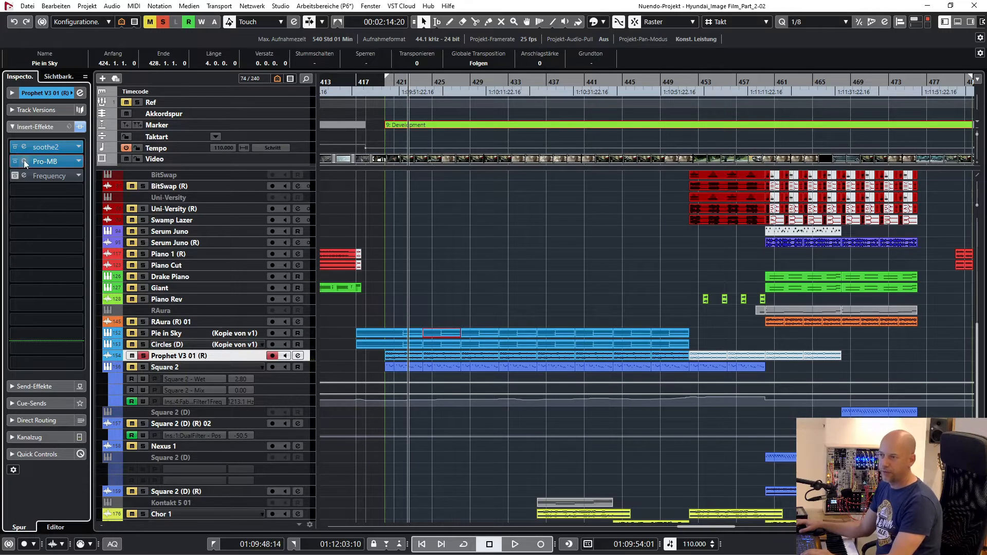
click(24, 161)
drag(311, 119, 210, 122)
key(KP_1)
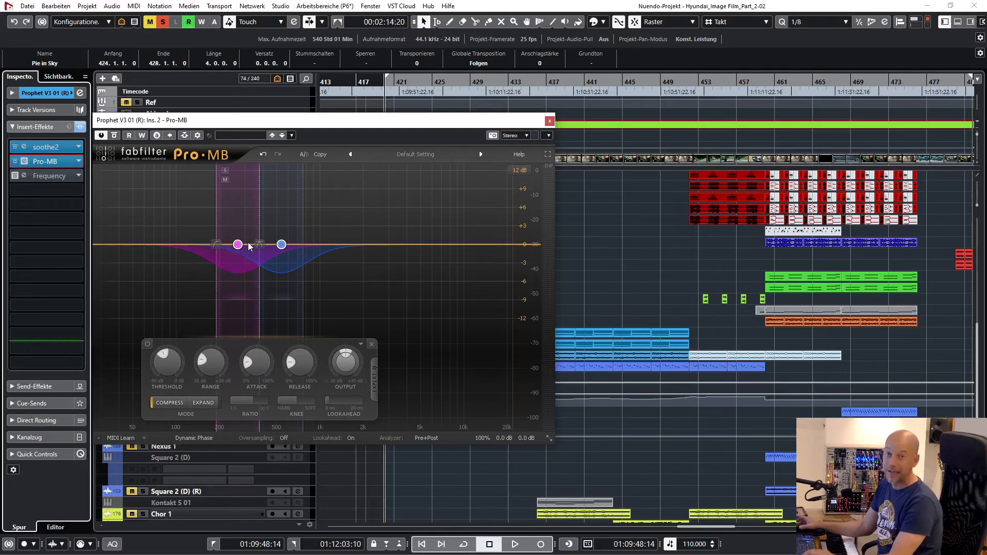
key(space)
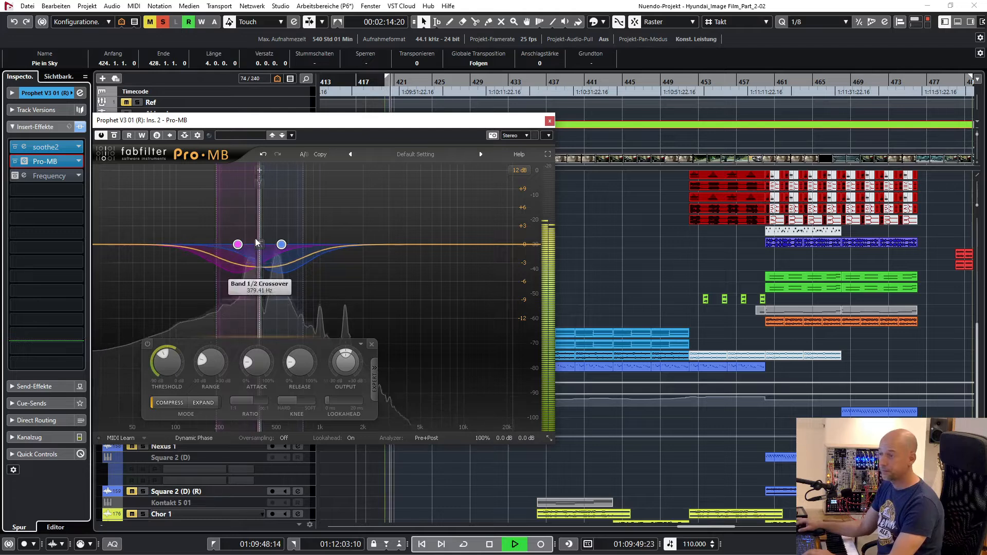
click(550, 123)
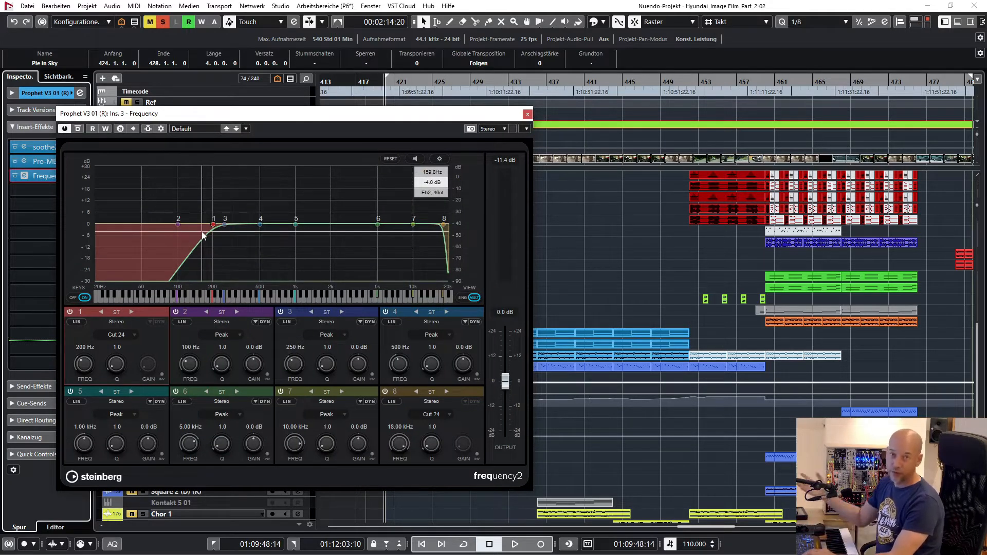
Audition Prophet V3 01 (R) through its Frequency EQ, close the EQ and compare playback with all inserts bypassed and active.
key(space)
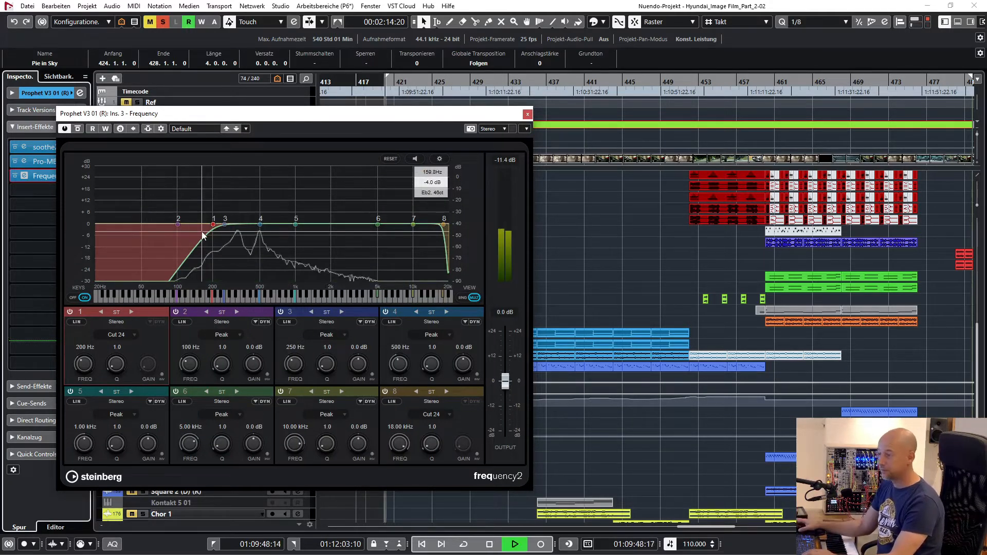
click(528, 114)
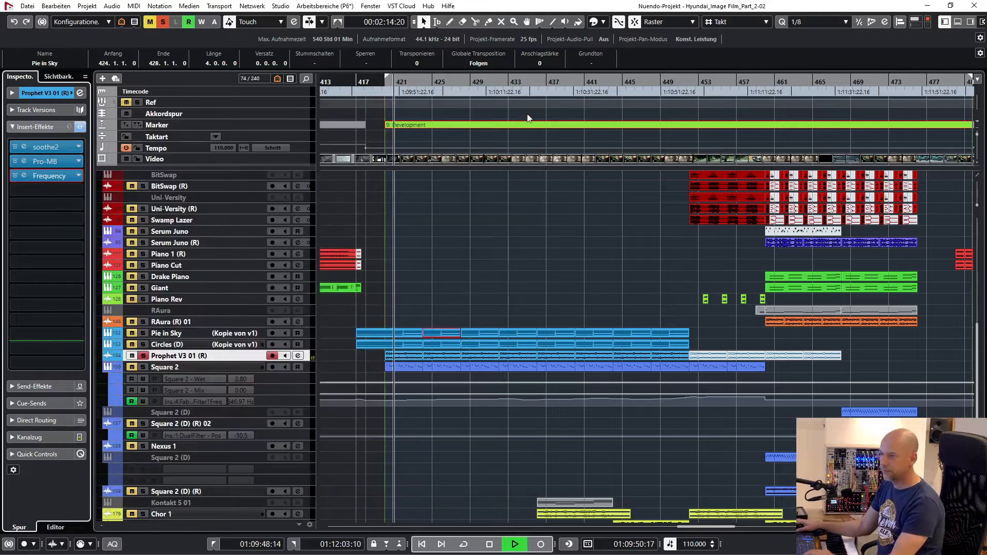
click(79, 127)
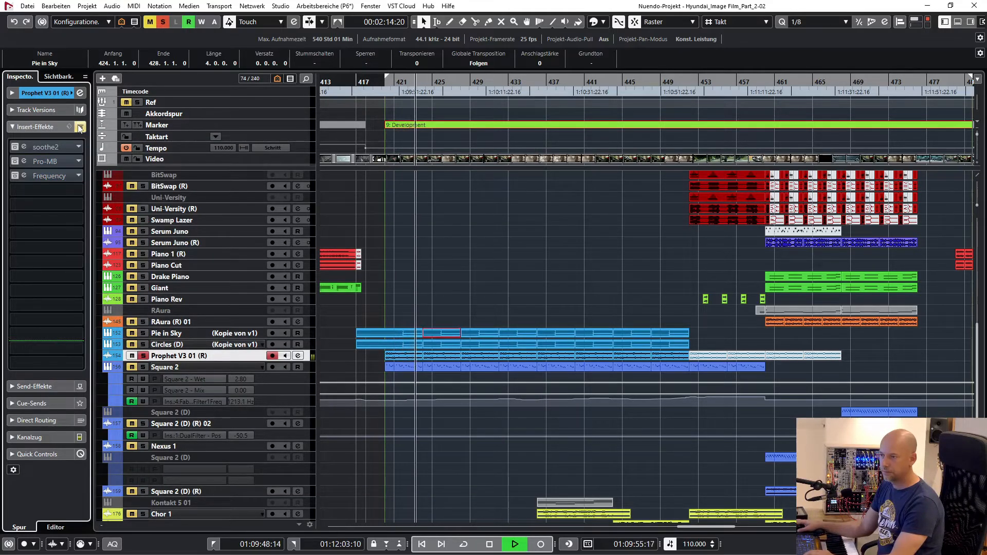
click(79, 127)
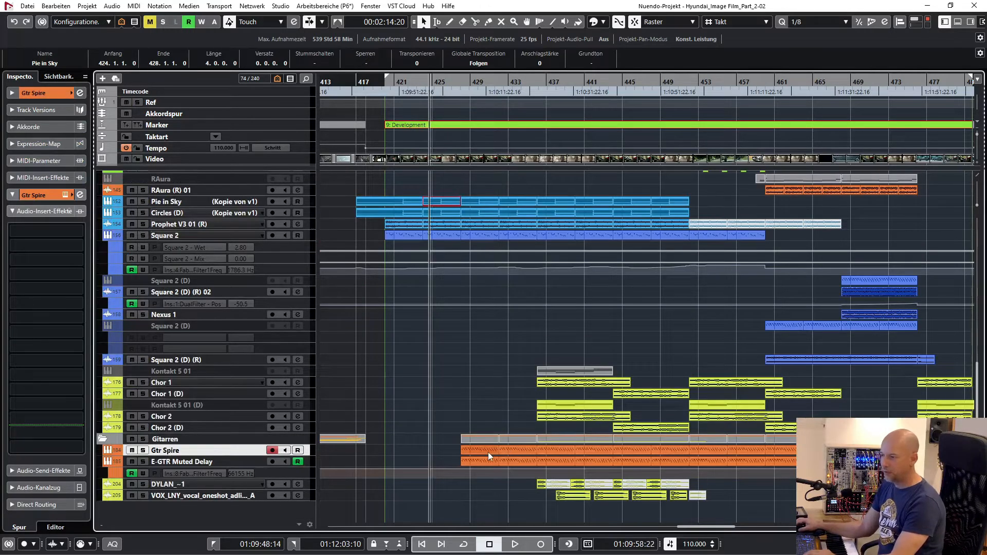
Set the locators around the Gtr Spire part at bar 428, solo the track and play it from there.
key(p)
key(KP_1)
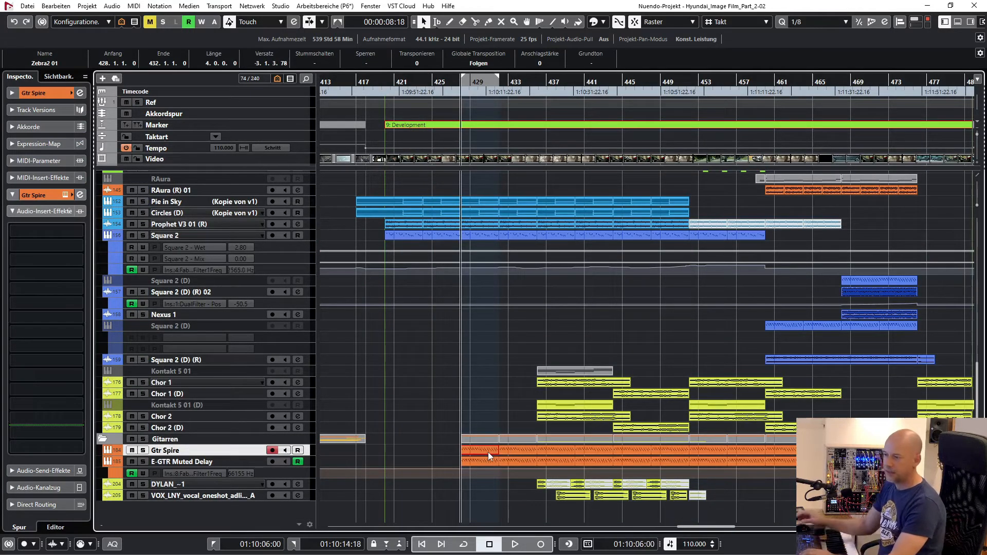
click(460, 405)
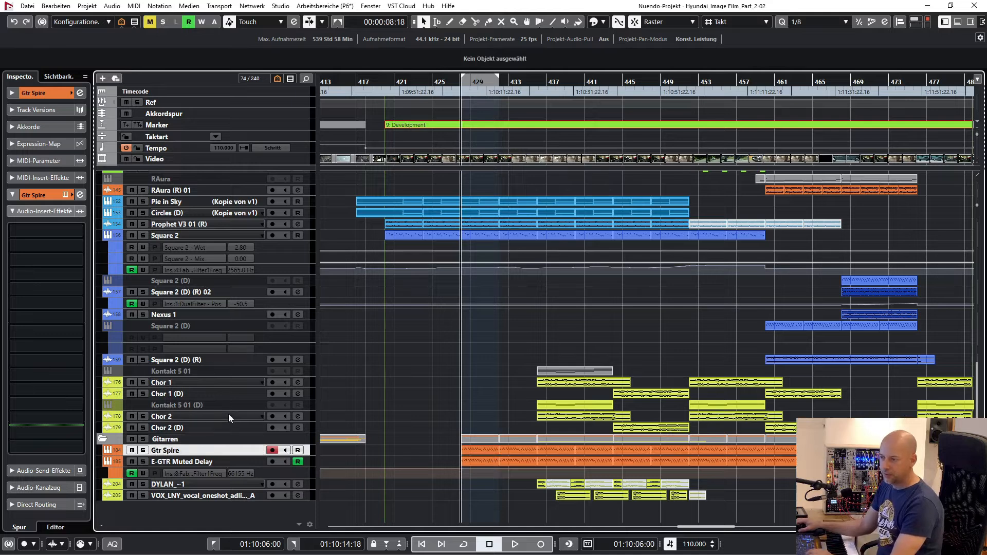
key(s)
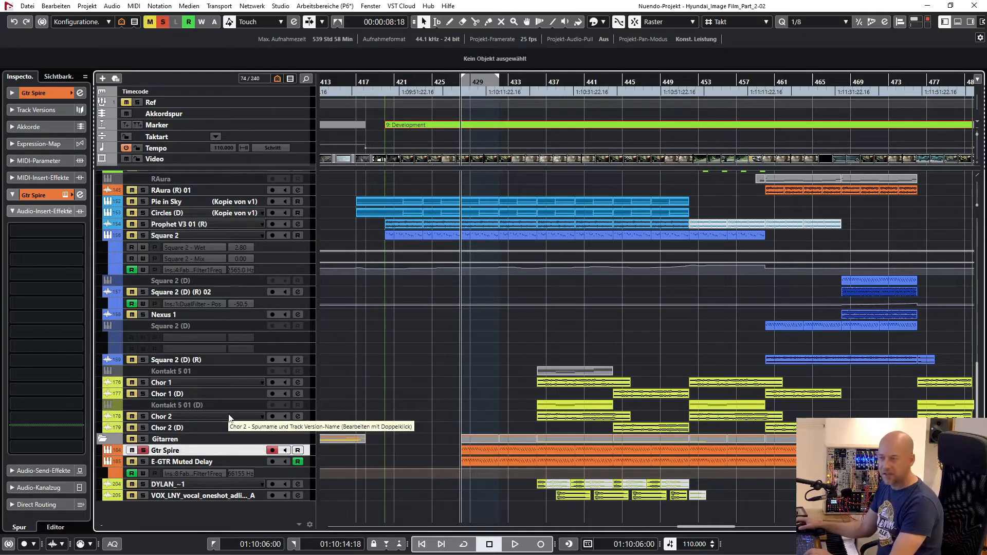
key(space)
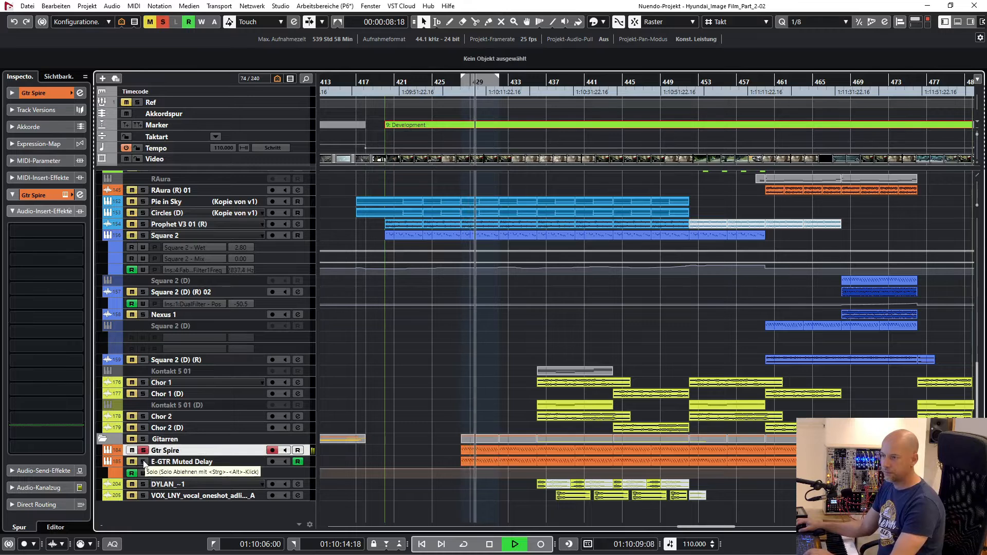
Inspect the Gtr Spire track's Spire patch during playback, then audition E-GTR Muted Delay in solo, stop and clear the solo.
double_click(235, 451)
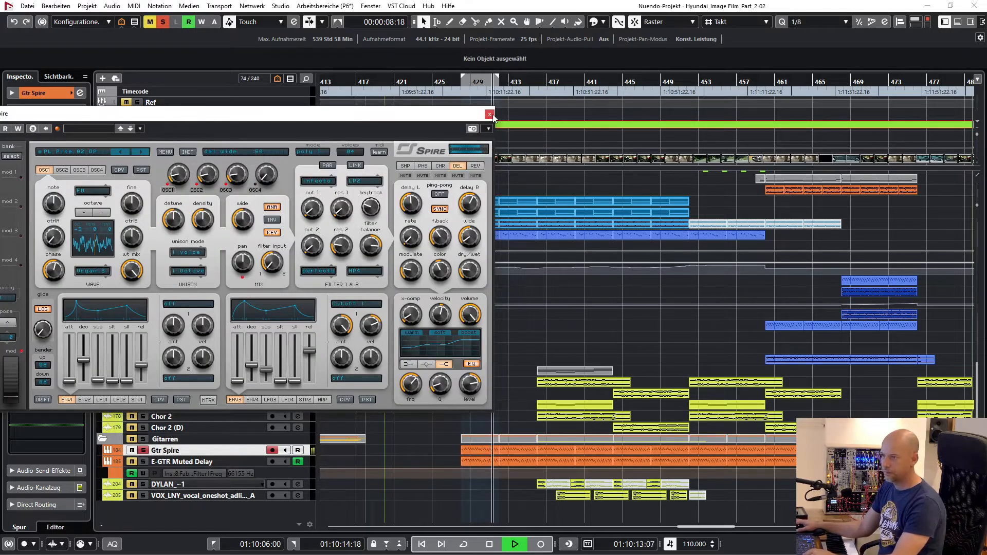
drag(493, 117, 547, 122)
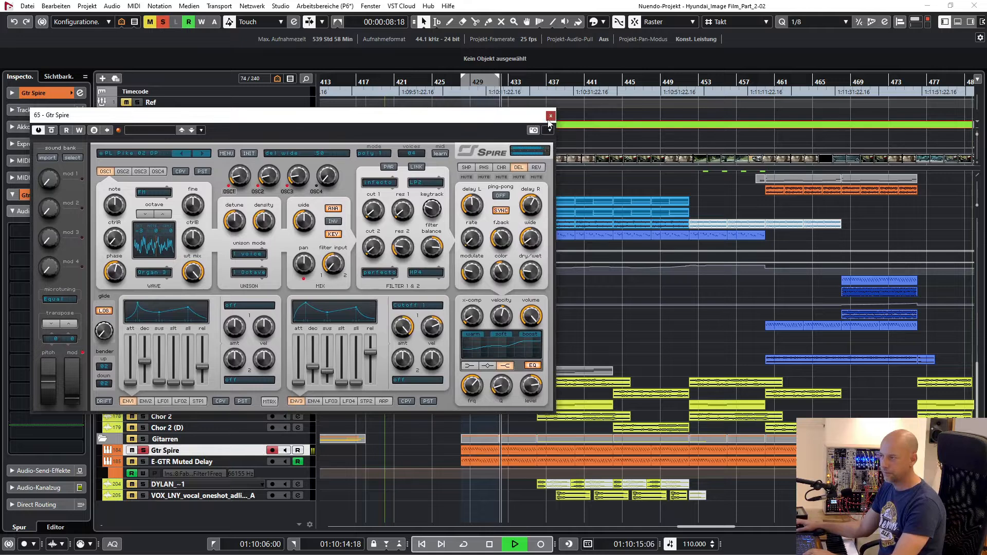
click(550, 117)
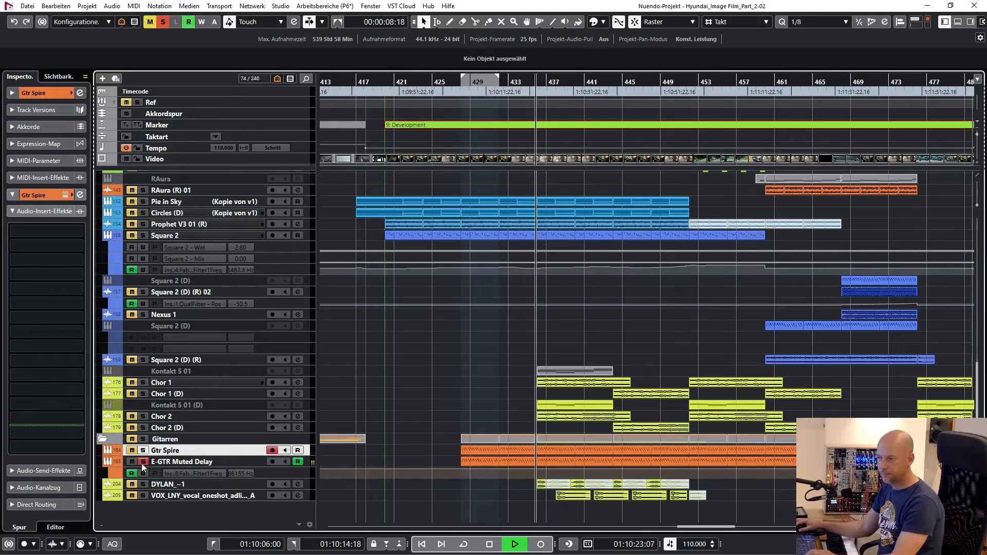
key(space)
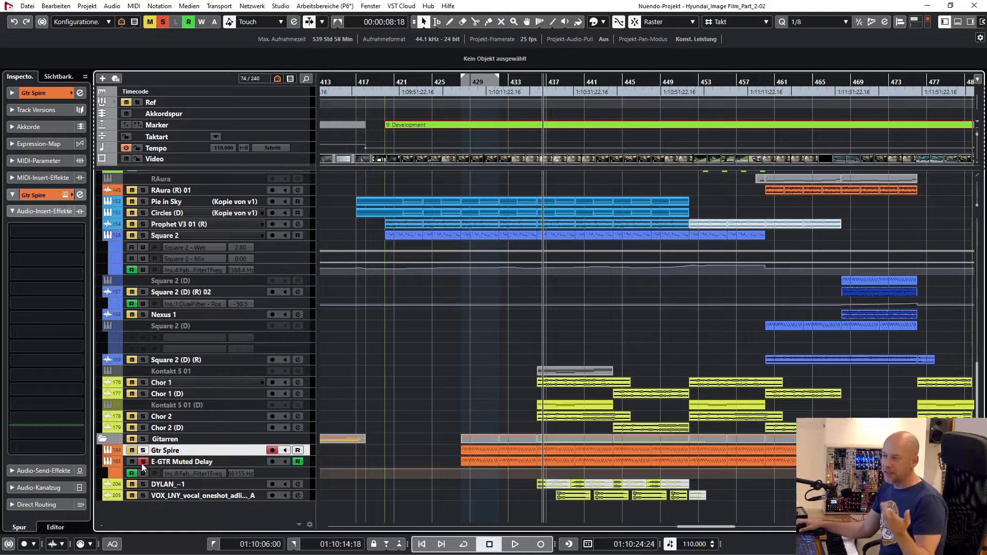
click(143, 462)
Select the Bass Monark track and its MIDI part starting at bar 434, and place the playback cursor at bar 435.
scroll(507, 346, up, 10)
scroll(506, 347, up, 5)
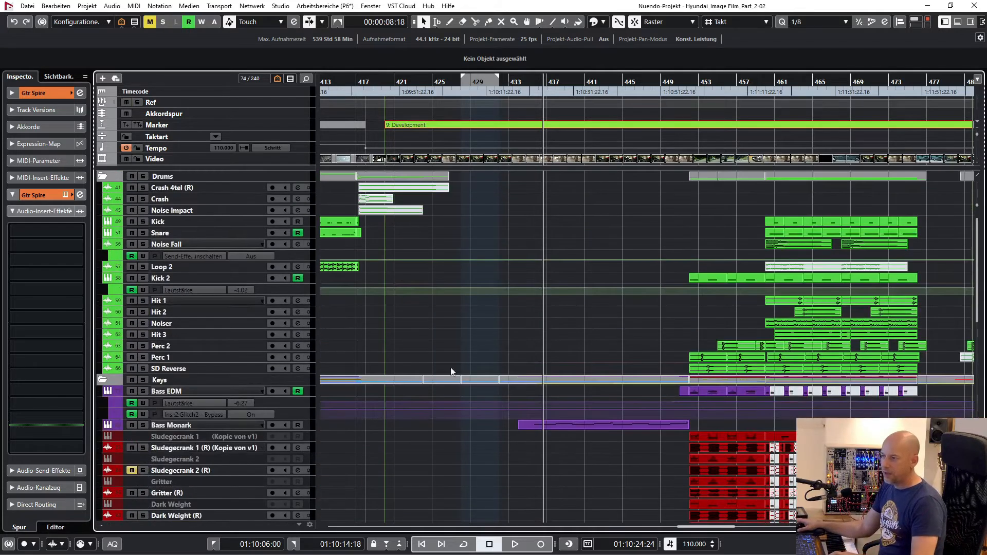
click(186, 426)
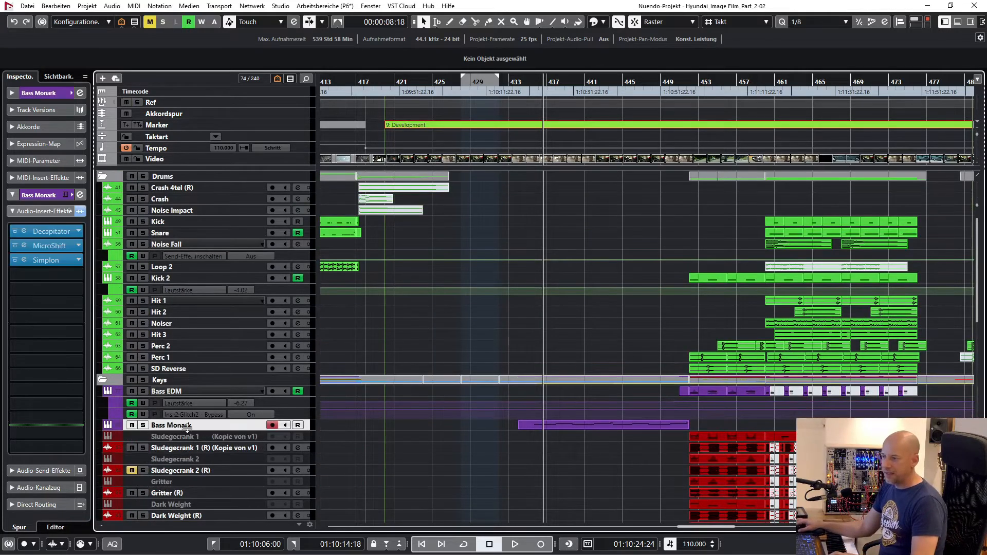
click(556, 425)
key(h)
key(h)
key(h)
key(h)
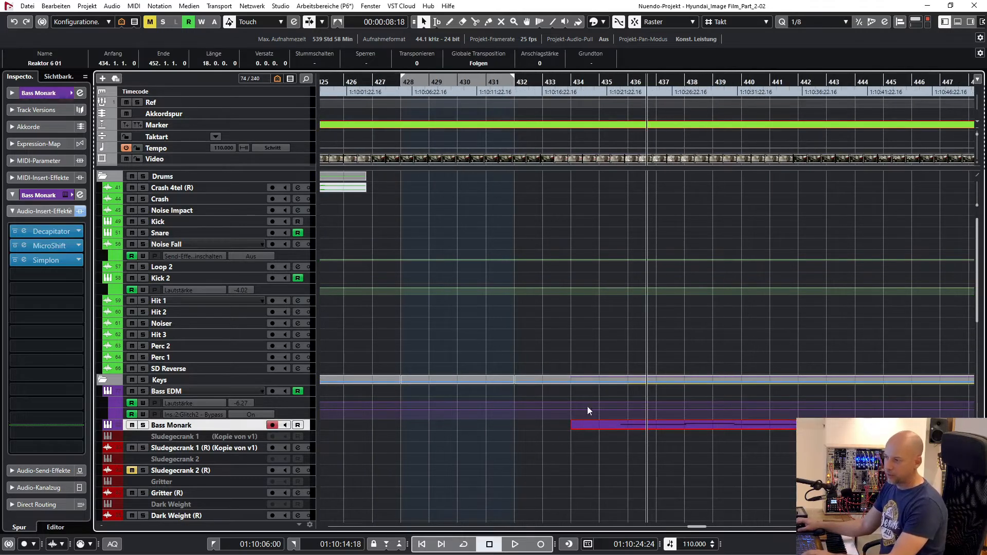
click(610, 76)
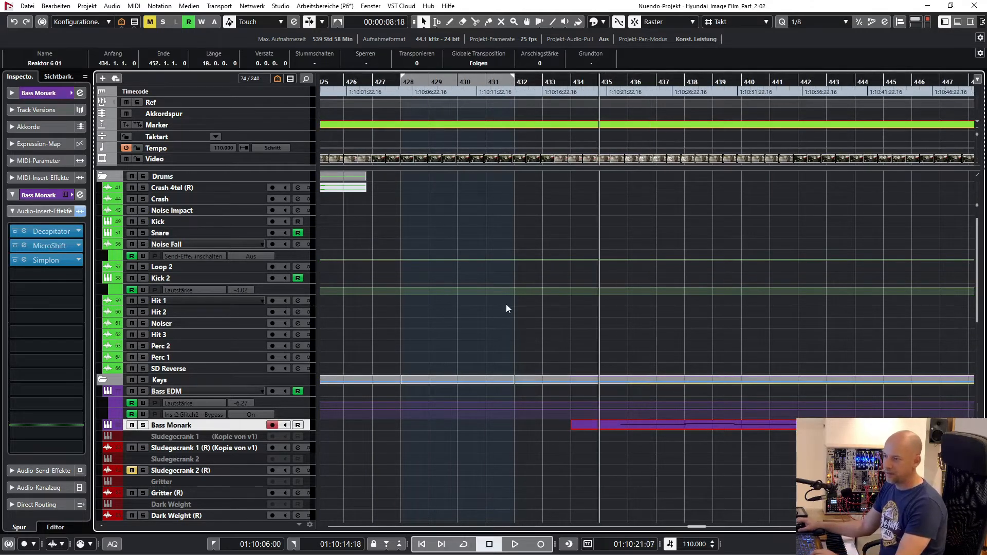
Show Bass Monark's Reaktor Monark patch, solo the track and audition it with its insert effects active and bypassed.
key(e)
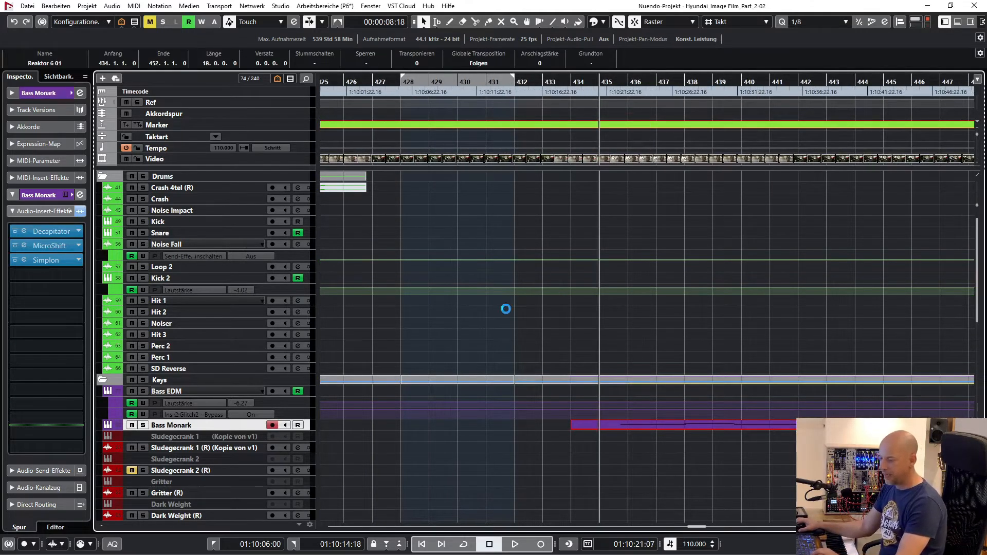
drag(547, 147, 559, 96)
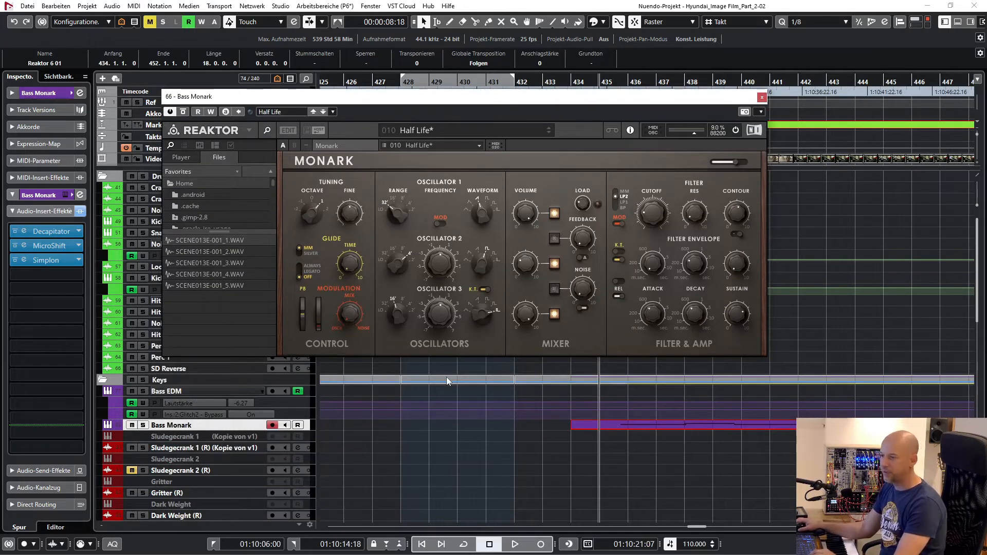
key(s)
key(space)
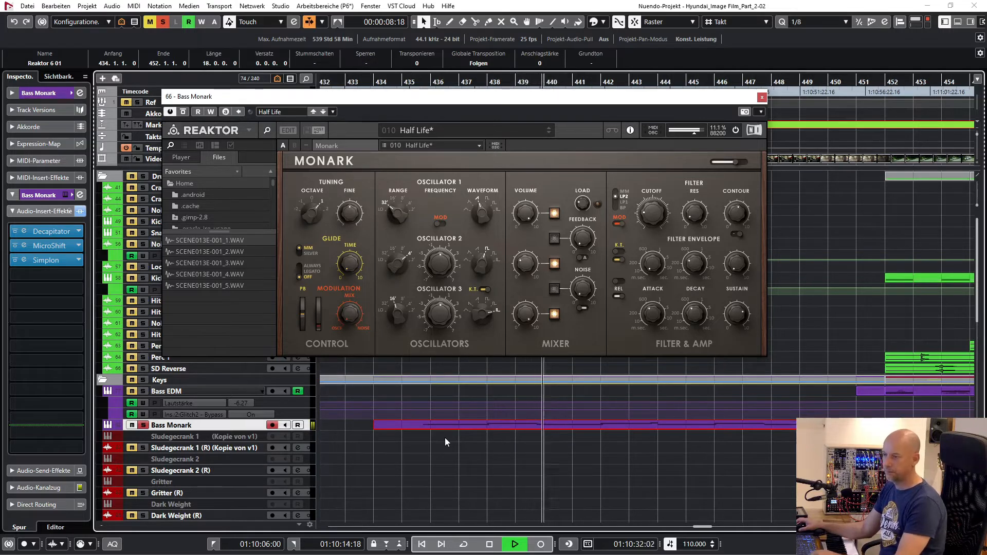
key(space)
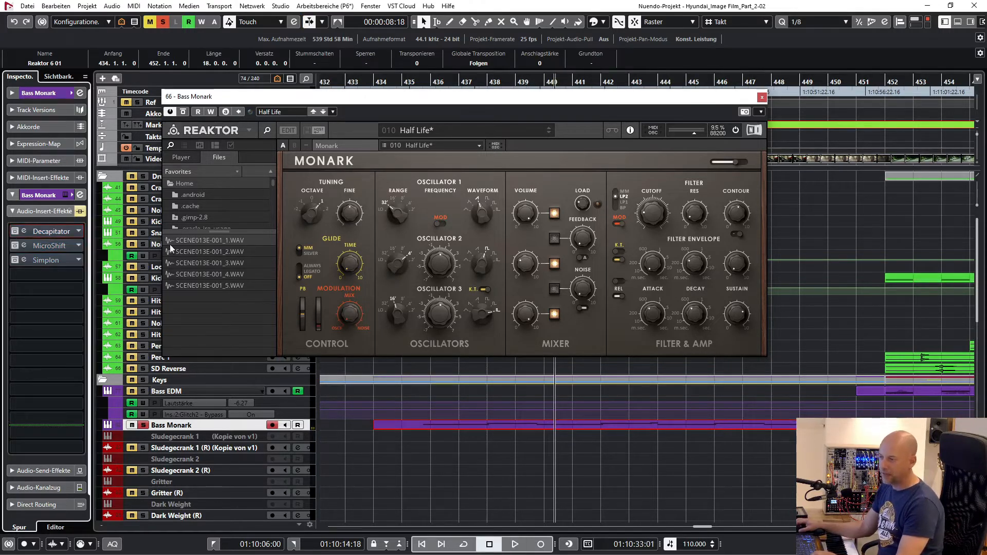
key(space)
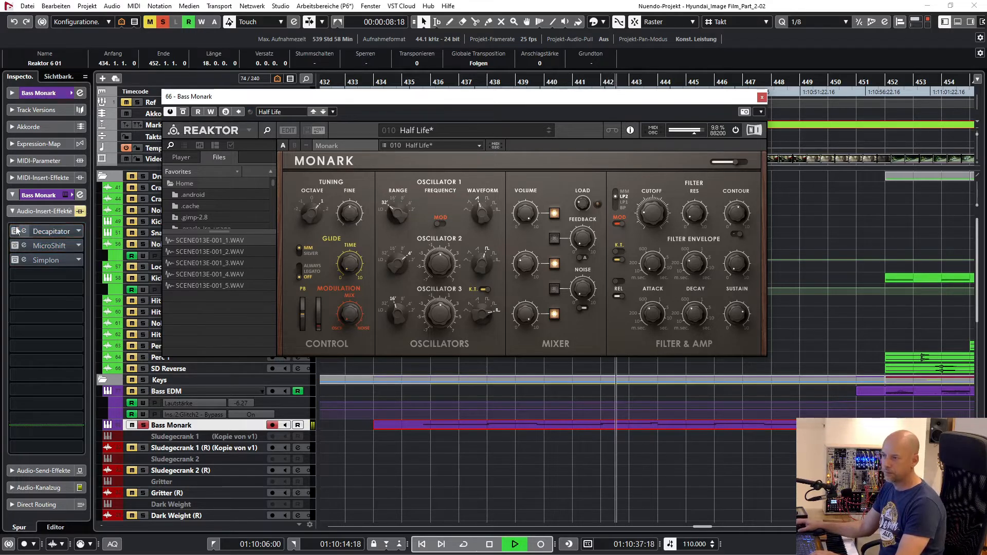
key(space)
Reactivate the Decapitator insert on Bass Monark, examine its settings, then close it and move the Reaktor window aside.
click(48, 231)
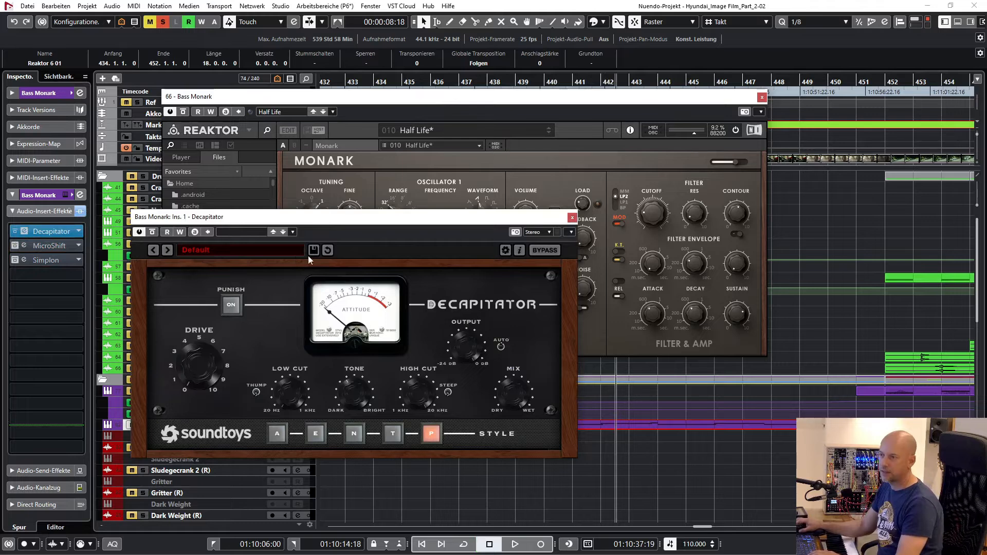
drag(341, 224, 368, 246)
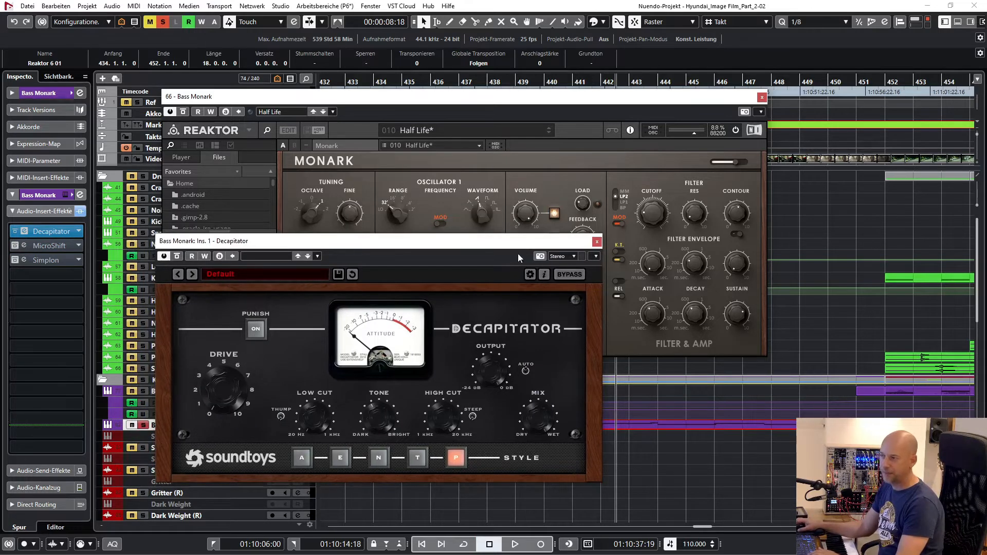
click(597, 242)
drag(411, 97, 417, 157)
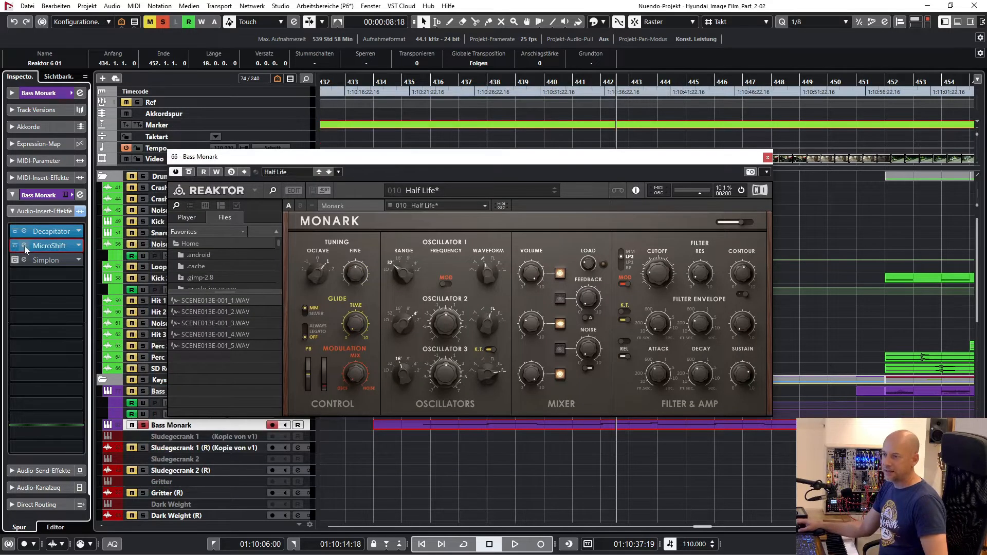
Activate the MicroShift insert on Bass Monark, show its settings without the Reaktor window, and place the playback cursor near bar 435.
click(28, 248)
drag(234, 203, 235, 211)
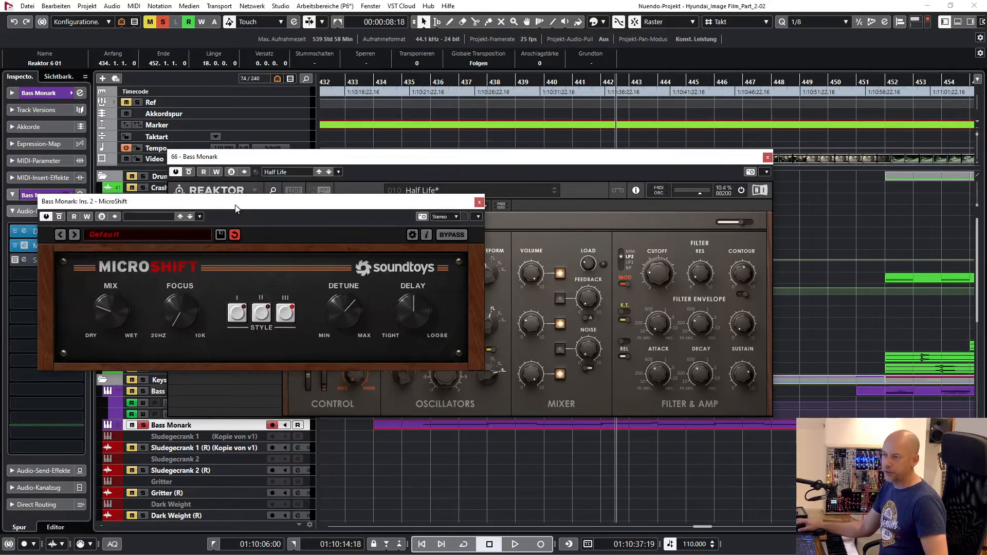
click(347, 160)
click(400, 83)
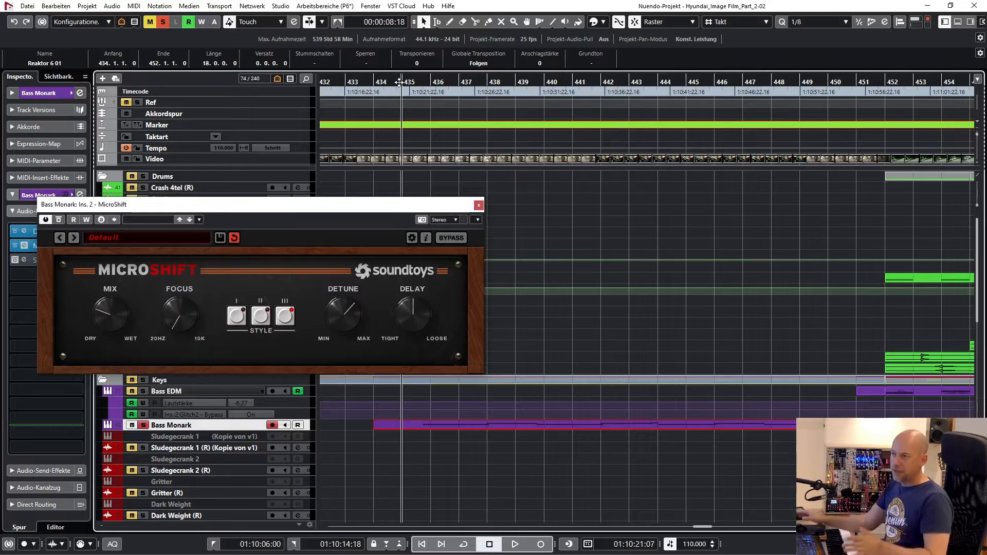
drag(268, 205, 288, 204)
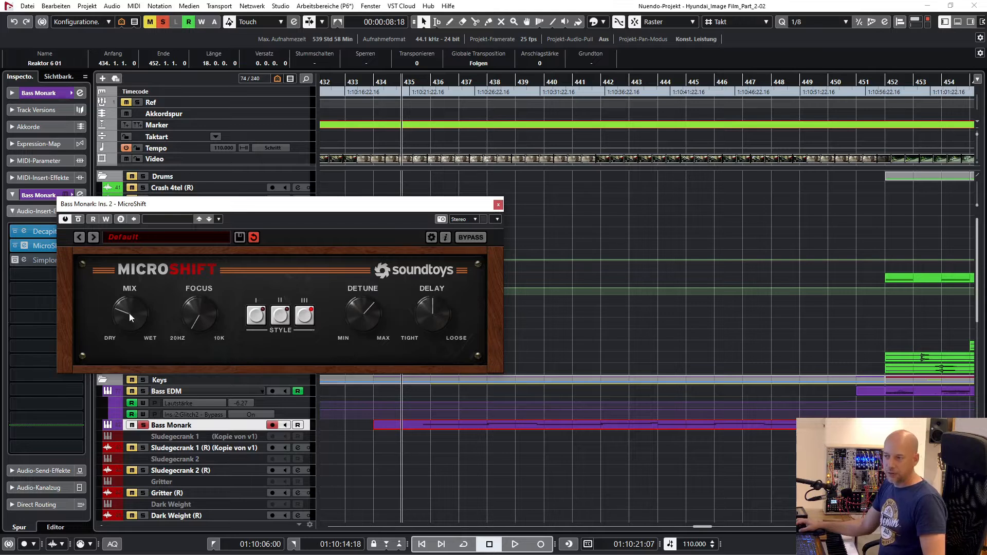
Audition Bass Monark while raising MicroShift's mix slightly, then stop playback and close the plug-in window.
key(space)
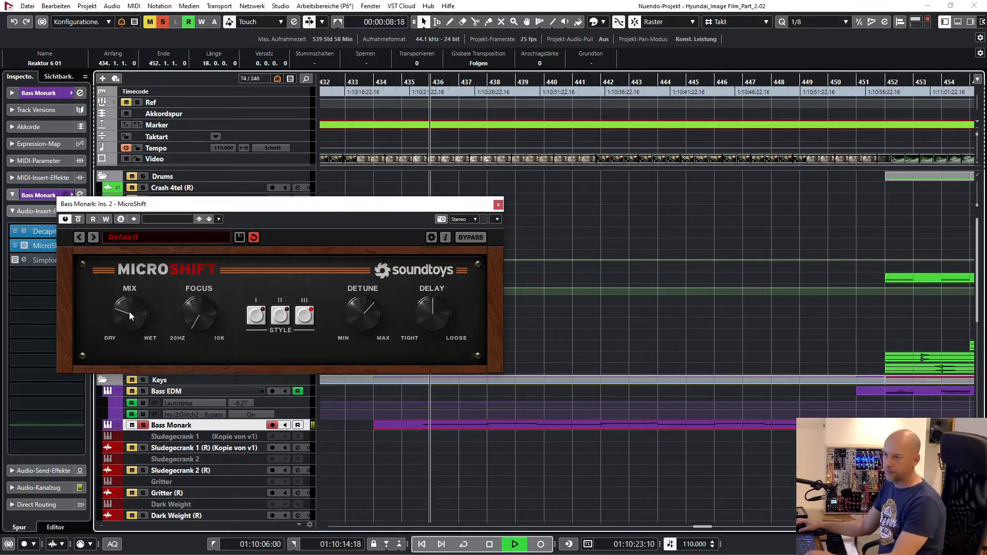
mouse_move(128, 312)
mouse_down()
mouse_move(129, 363)
mouse_move(138, 224)
mouse_move(125, 298)
mouse_move(130, 293)
mouse_up()
key(space)
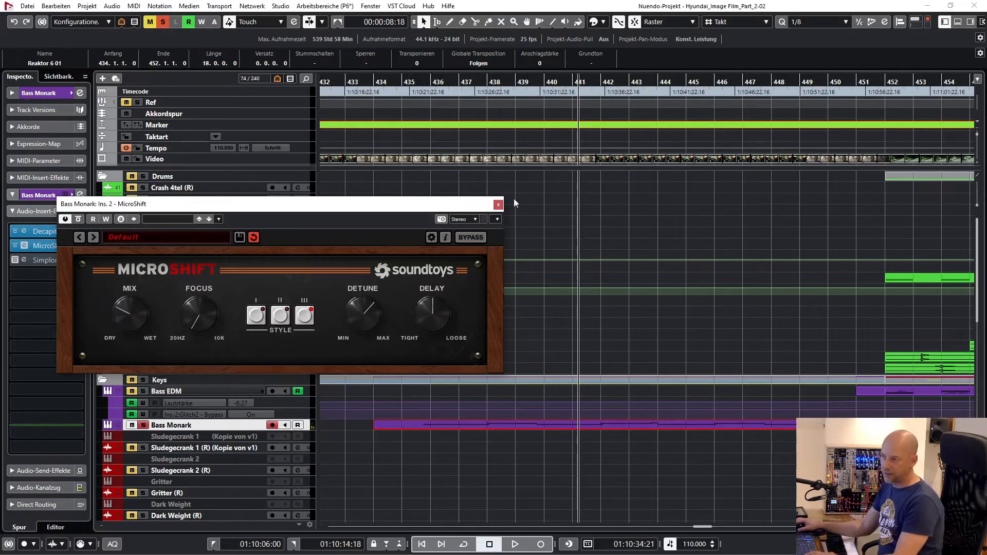
click(499, 205)
Activate the Simplon insert on Bass Monark, audition the filtered bass from just before bar 436, then close the plug-in window.
click(23, 261)
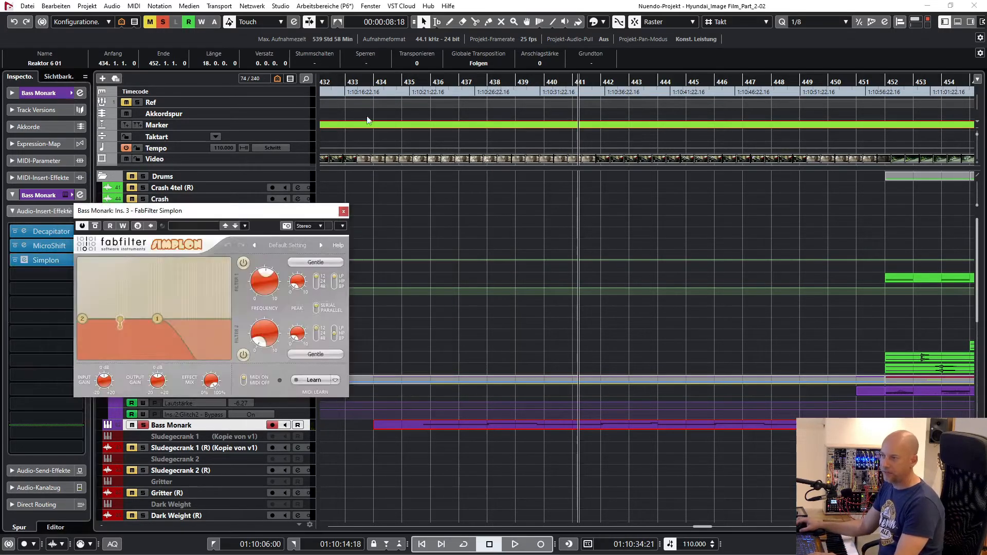
click(423, 82)
key(space)
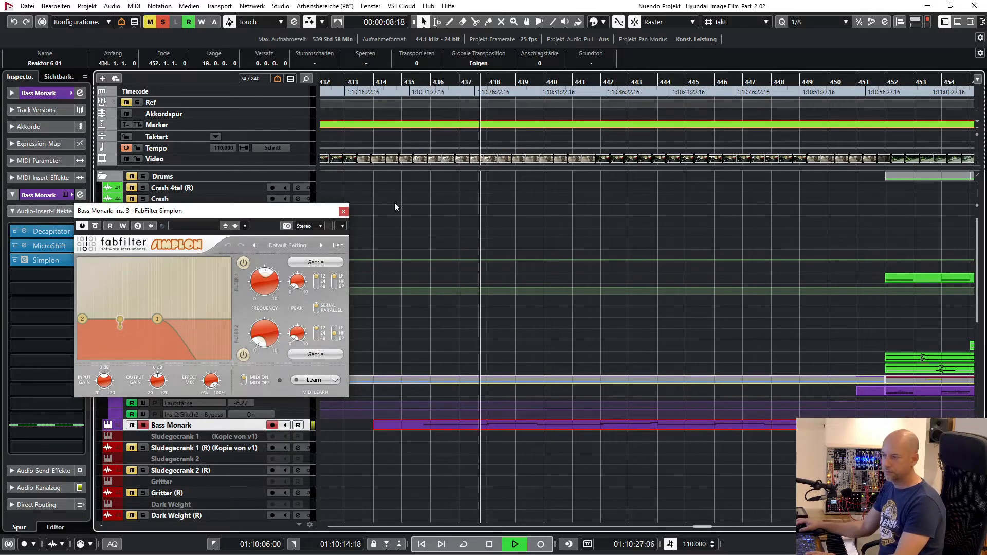
key(space)
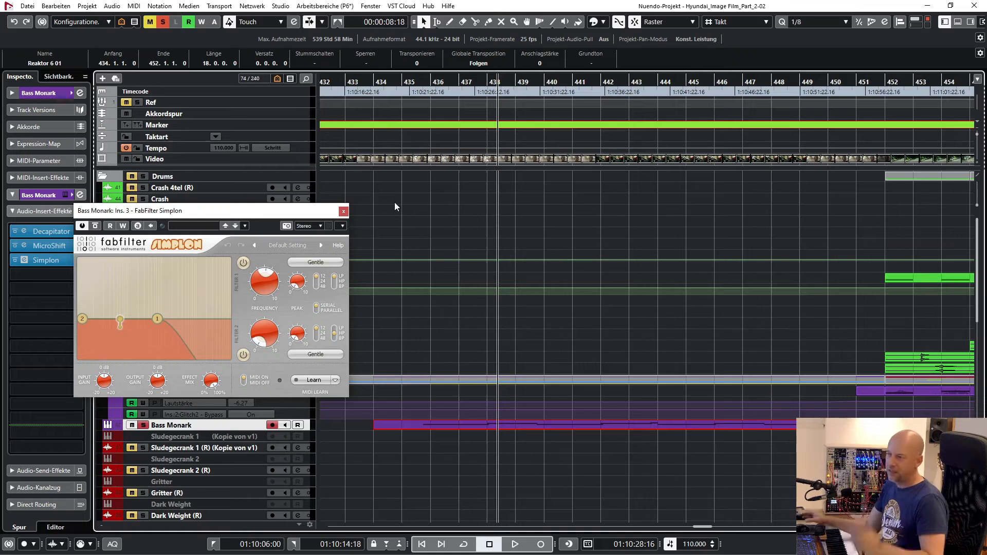
drag(263, 212, 354, 207)
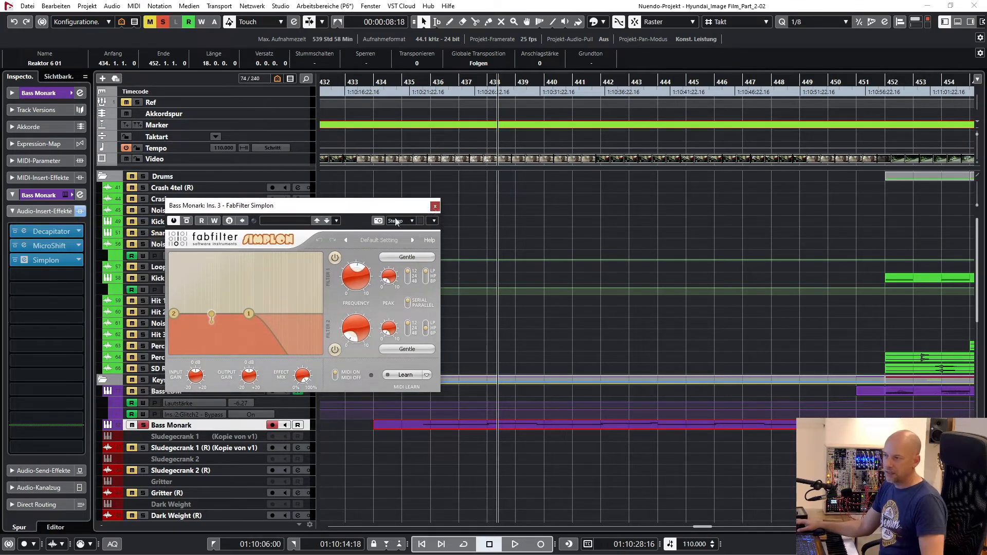
click(435, 206)
Audition Bass Monark from just before bar 436 with all inserts bypassed, then with them active again.
click(80, 211)
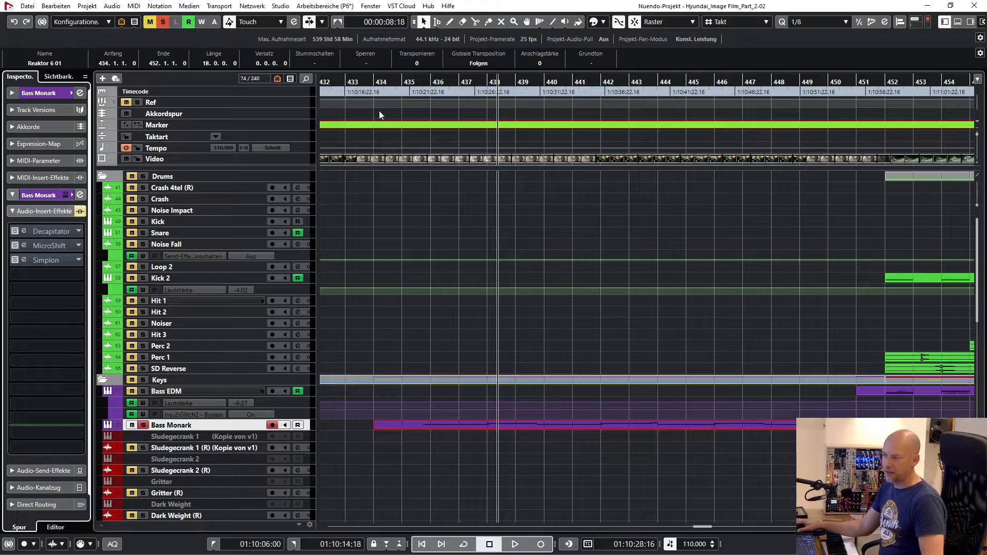
click(420, 93)
key(space)
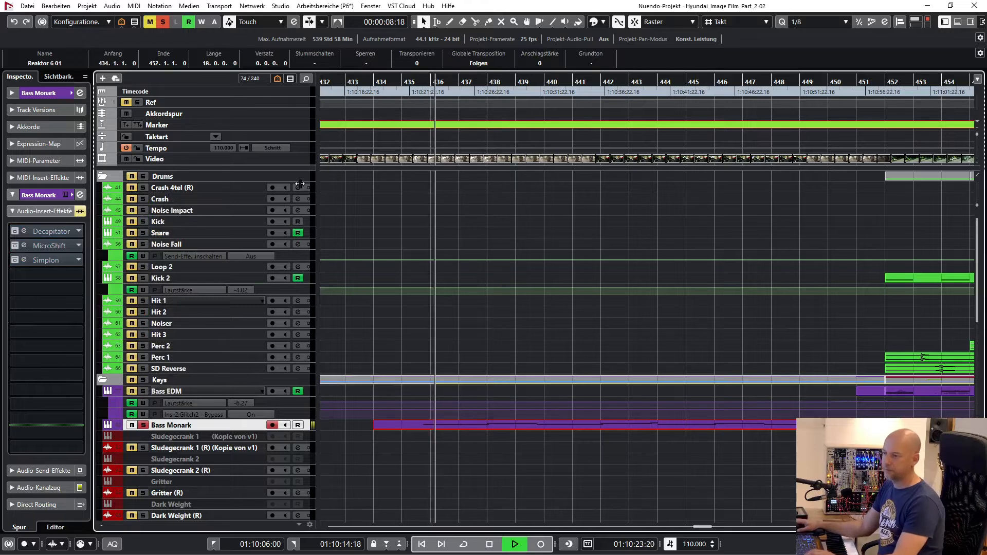
click(80, 211)
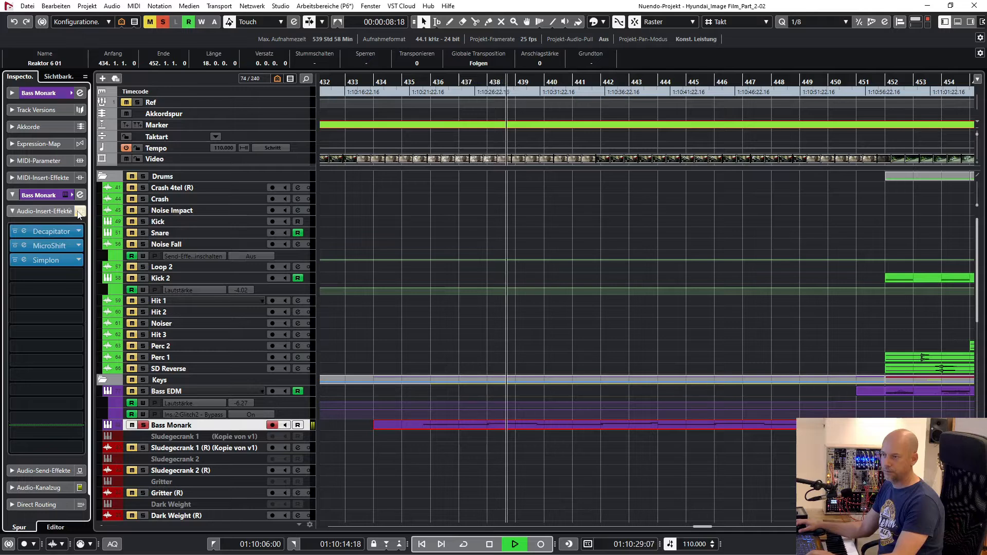
Deselect the bass part, clear the Bass Monark solo and stop playback.
click(576, 468)
key(f)
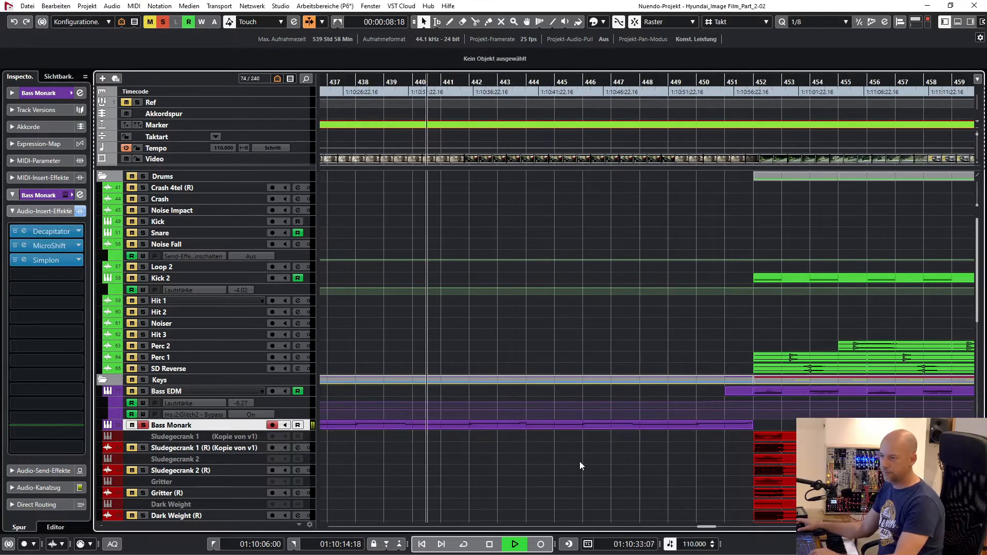
scroll(544, 326, down, 15)
key(space)
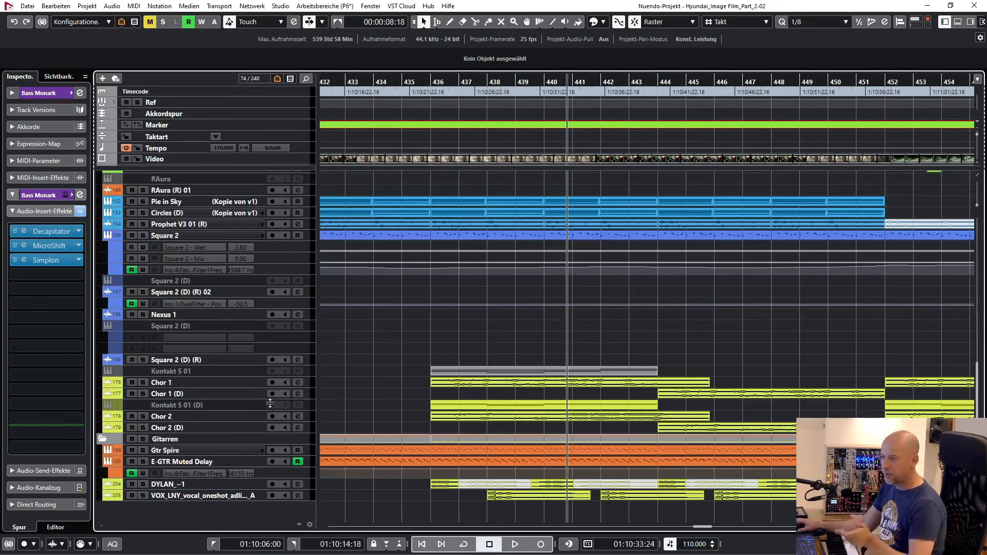
Solo the DYLAN and VOX_LNY vocal tracks, set the locators to the first DYLAN event at bar 436, and audition them.
click(195, 483)
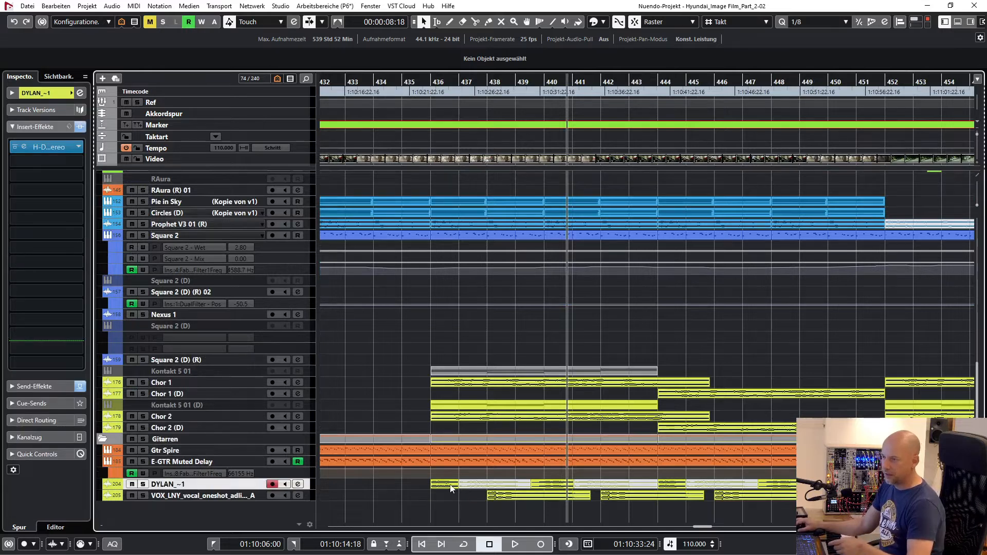
click(452, 485)
shift+click(213, 497)
key(s)
key(p)
key(l)
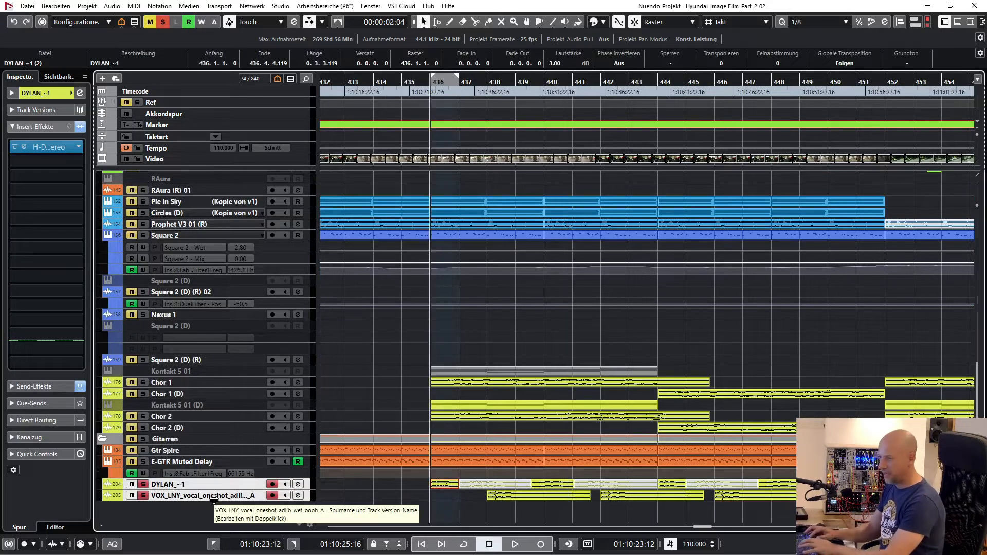
key(space)
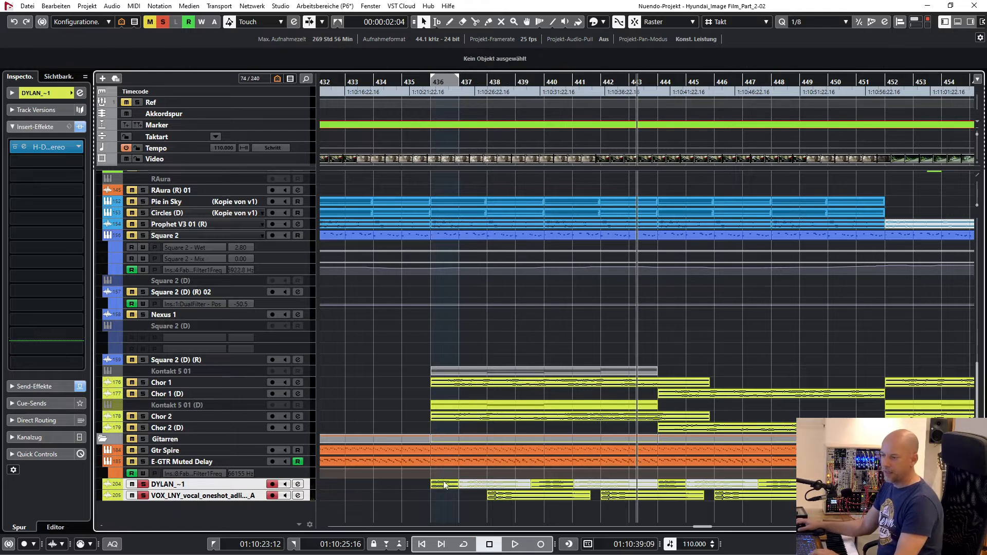
Show the first DYLAN event's LittleAlterBoy process in Direct Offline Processing, then audition the vocals from bar 436.
click(444, 488)
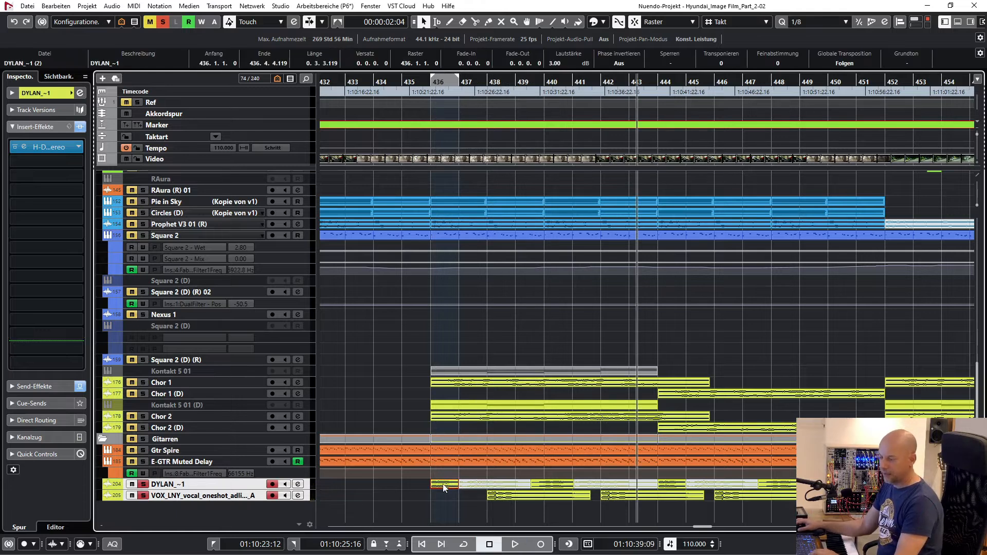
key(F7)
drag(211, 154, 249, 122)
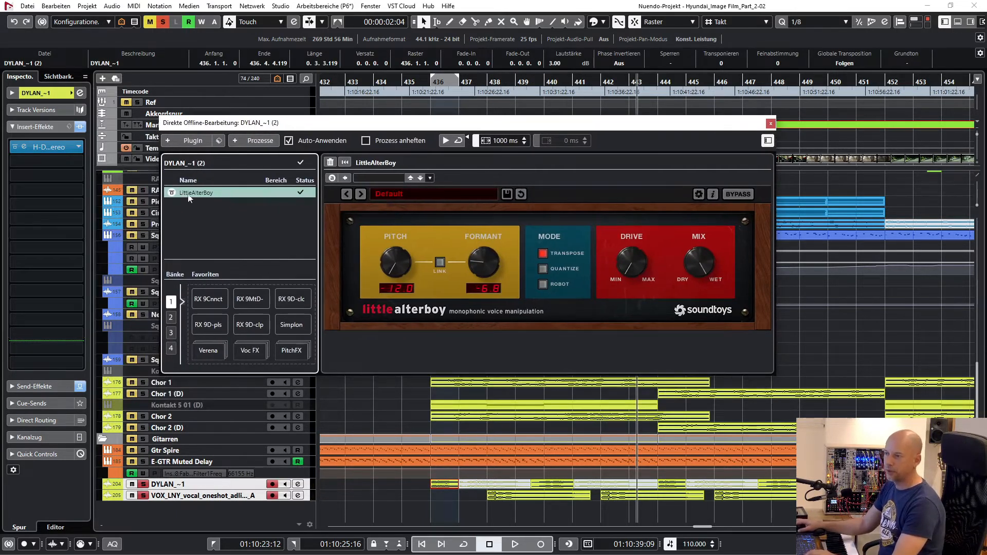
click(478, 508)
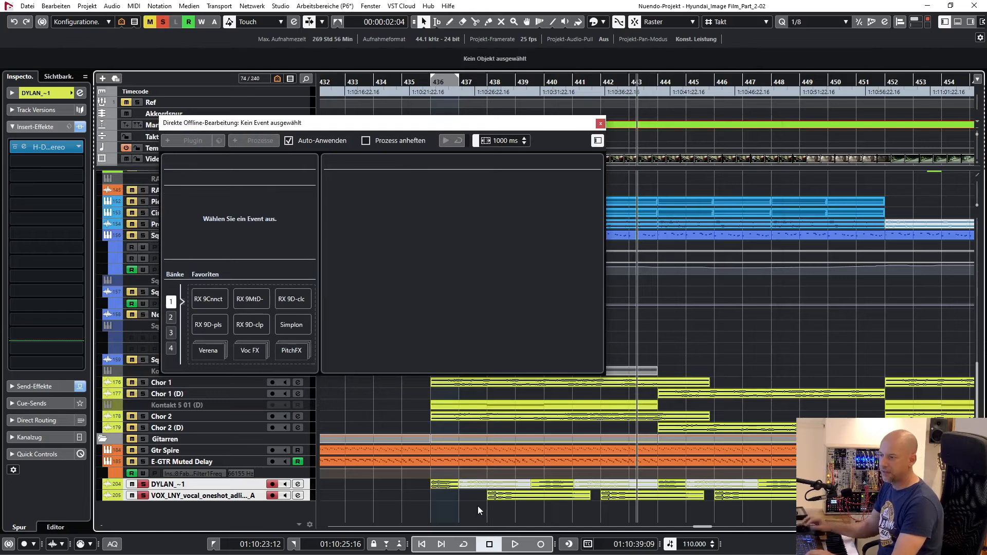
key(KP_1)
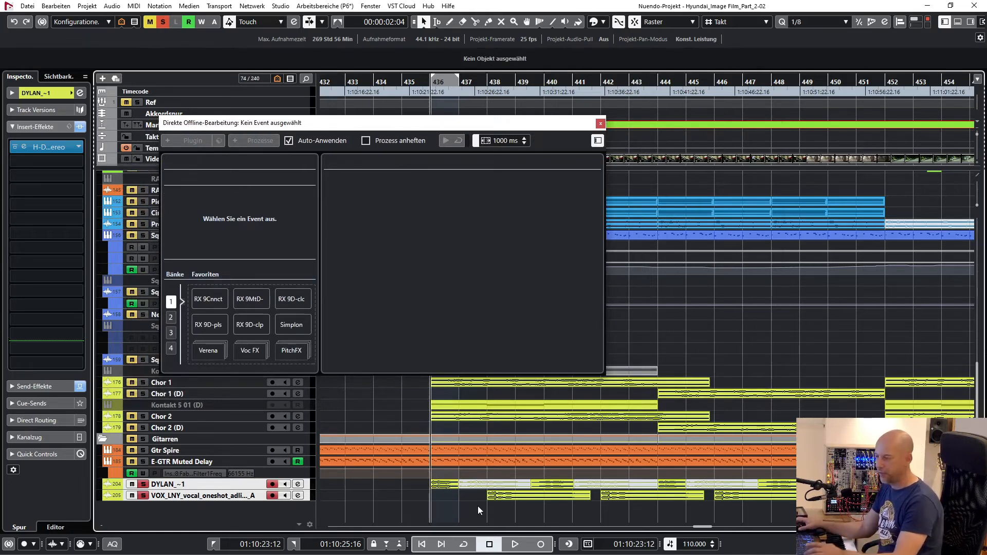
key(space)
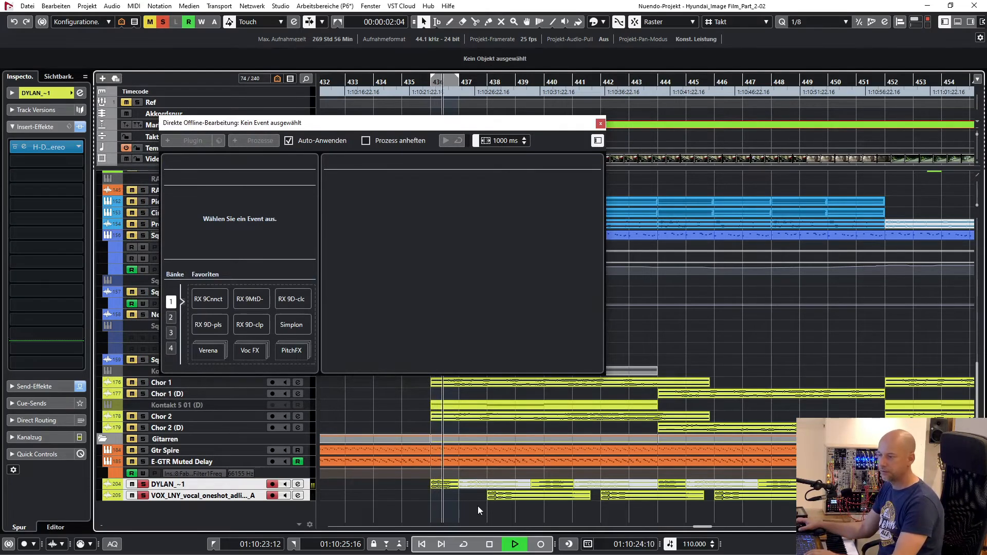
key(space)
Examine the pitch and formant settings of the first DYLAN event's LittleAlterBoy process, then replay the event.
click(447, 485)
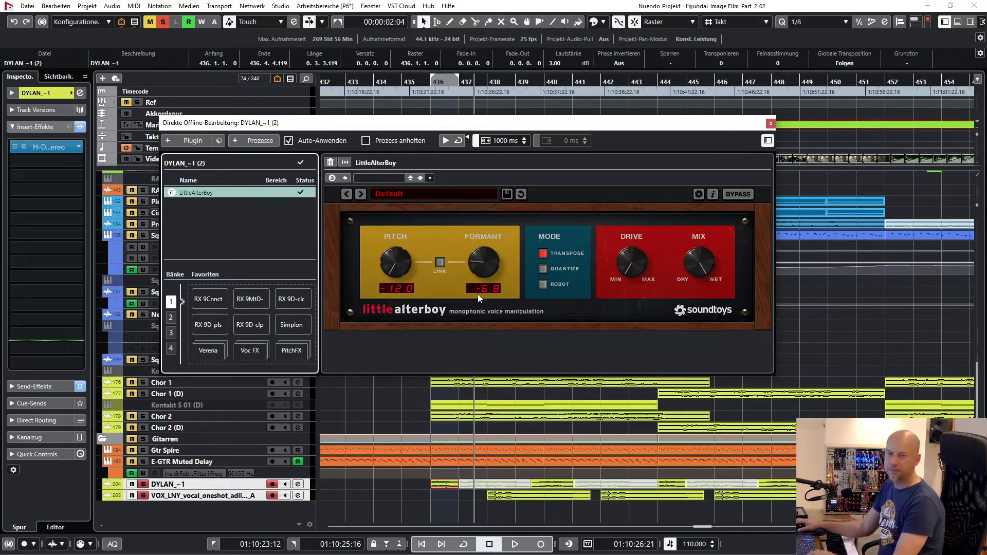
click(404, 503)
key(space)
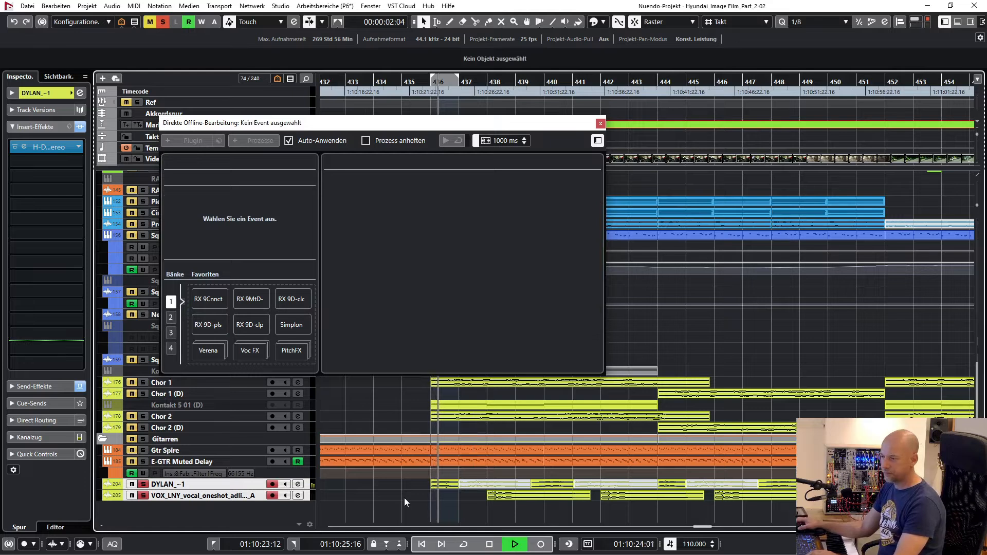
key(space)
Set the locators to the VOX_LNY event at bar 438 and compare its LittleAlterBoy settings with those of the first DYLAN event.
click(519, 499)
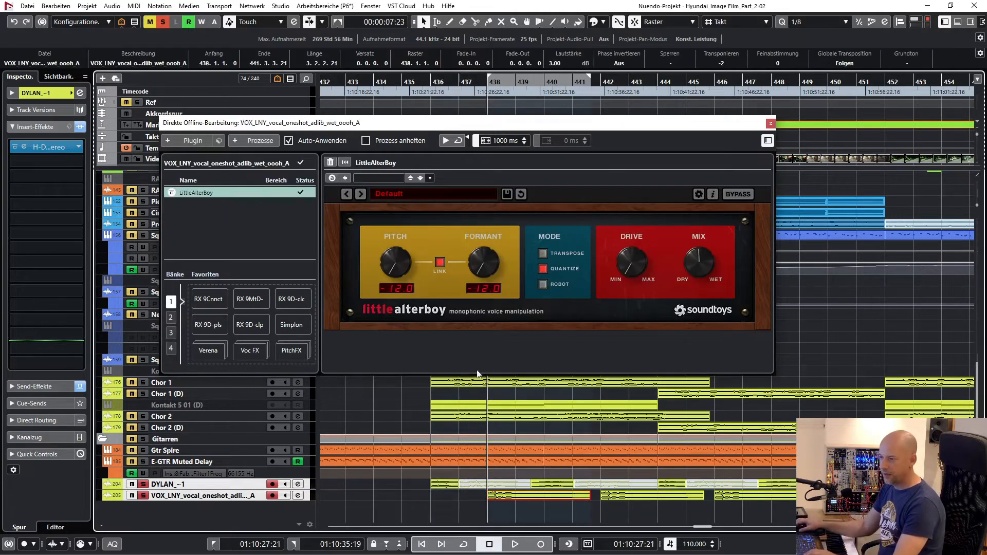
click(538, 512)
click(540, 497)
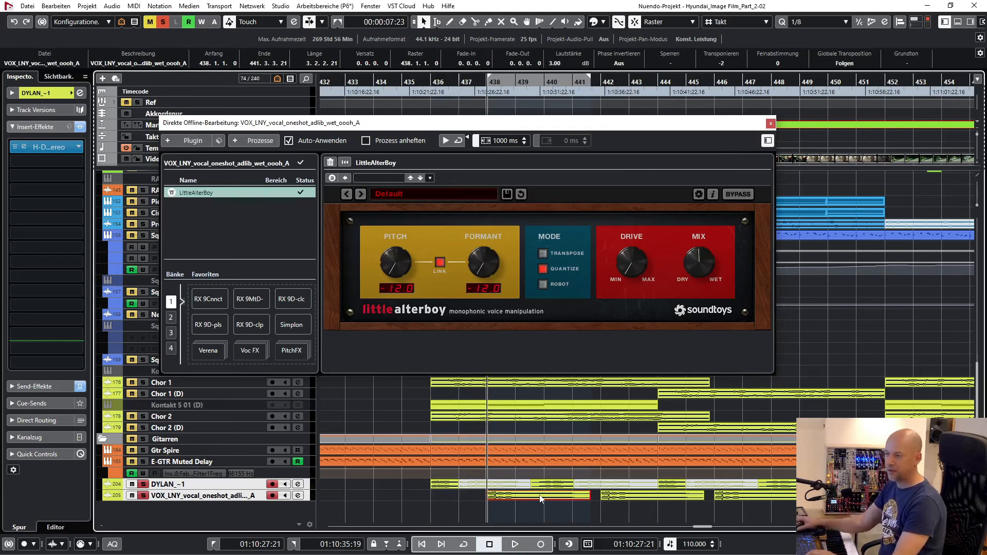
click(440, 485)
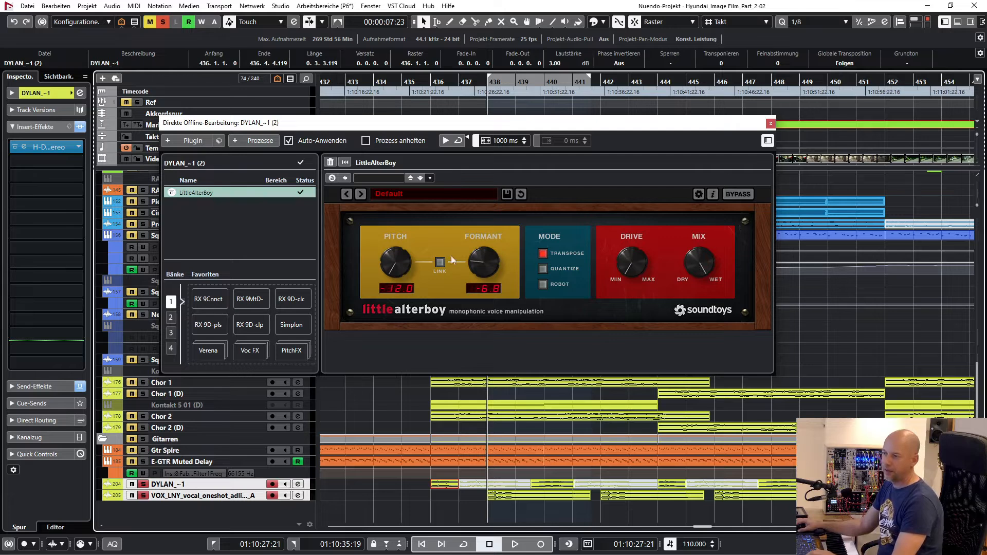
click(530, 497)
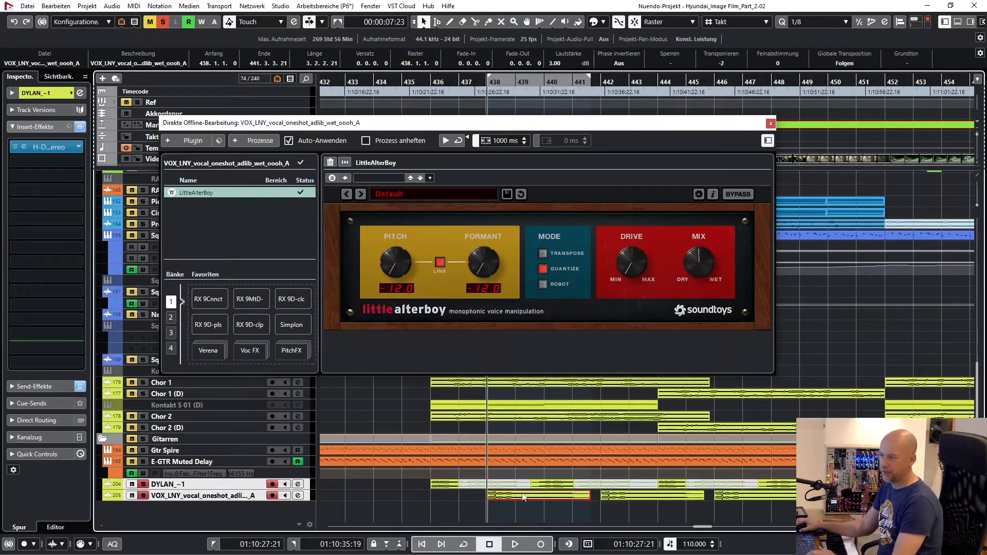
Bypass the LittleAlterBoy process on the first VOX_LNY event and audition the unprocessed vocal from bar 438.
click(174, 193)
click(521, 496)
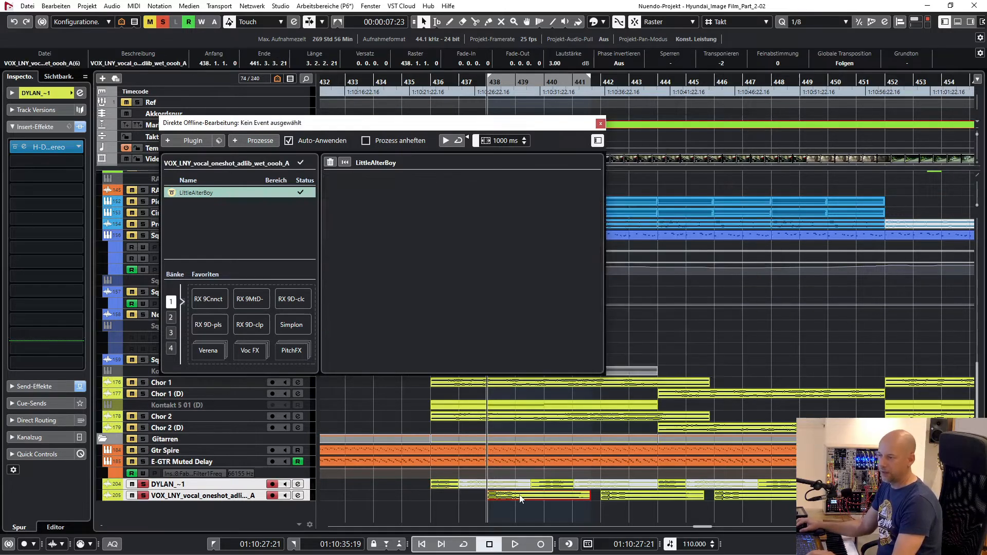
click(515, 544)
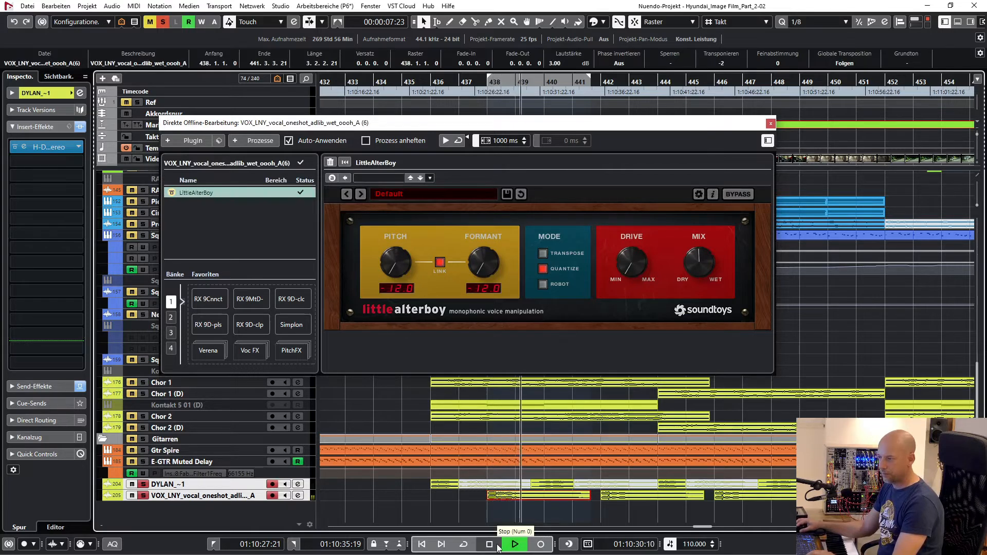
click(497, 546)
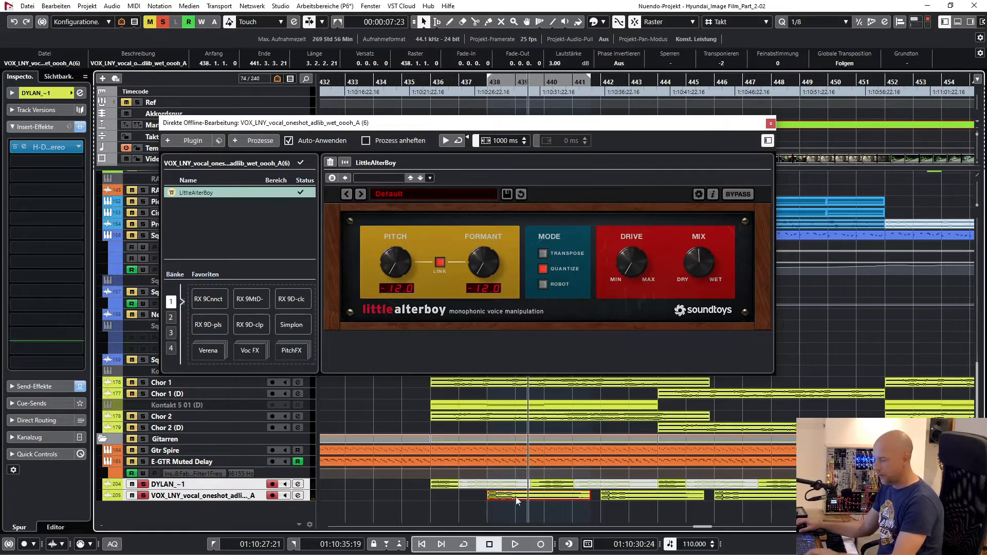
Reactivate LittleAlterBoy on the first VOX_LNY event, examine its mix setting, and audition the processed vocal from bar 438.
key(KP_1)
click(191, 197)
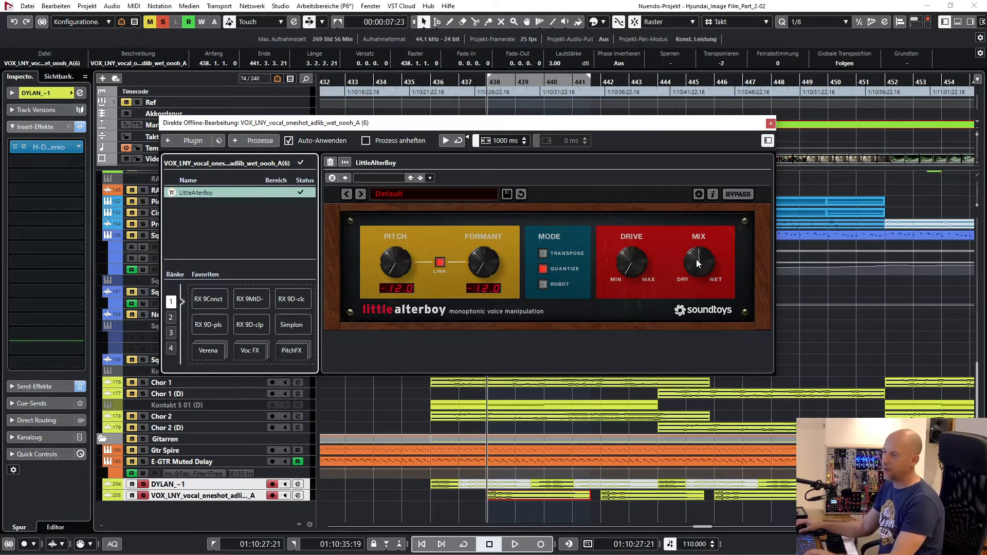
click(458, 497)
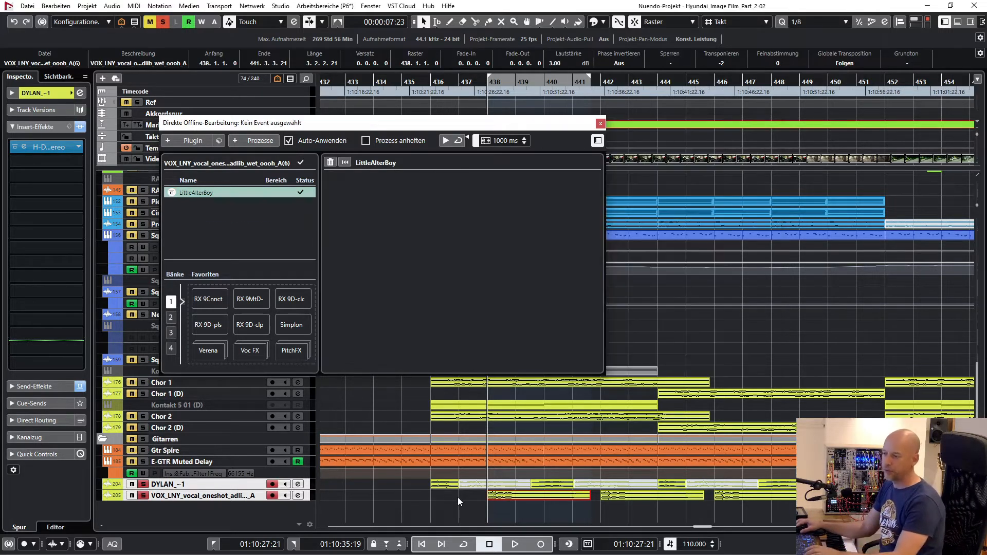
key(space)
click(517, 497)
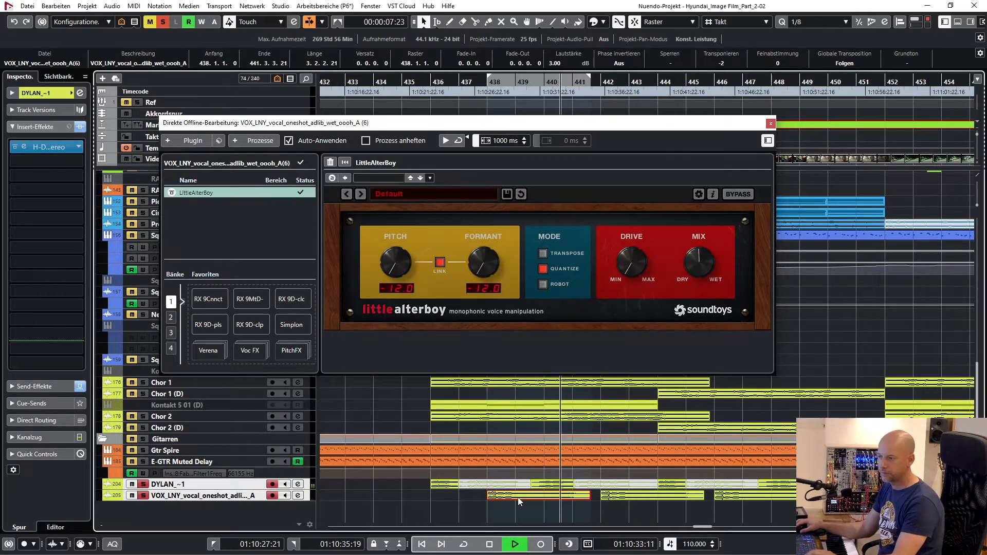
key(space)
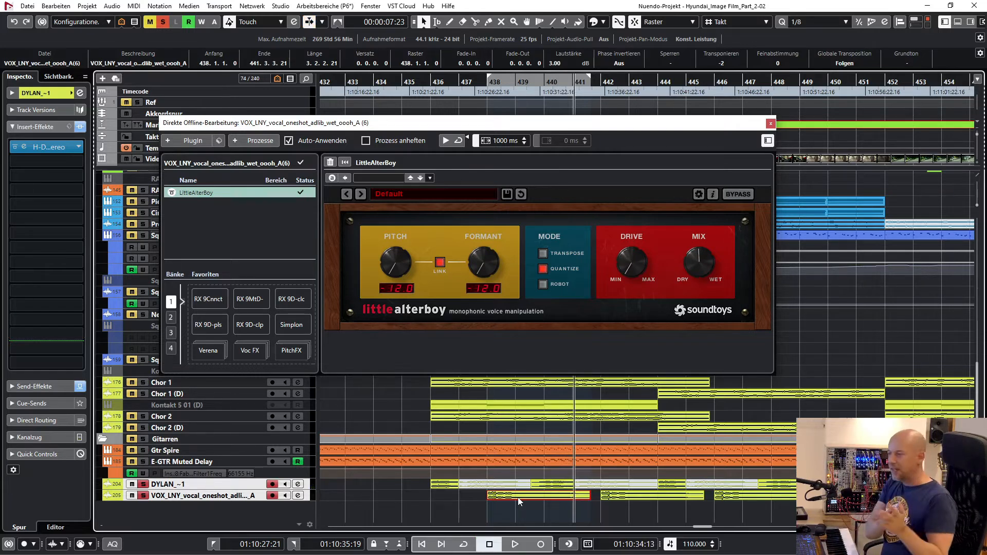
Clear the existing solos, solo the Chor 1, Chor 1 (D) and Chor 2 tracks, and audition the choir from bar 436.
key(F7)
click(163, 22)
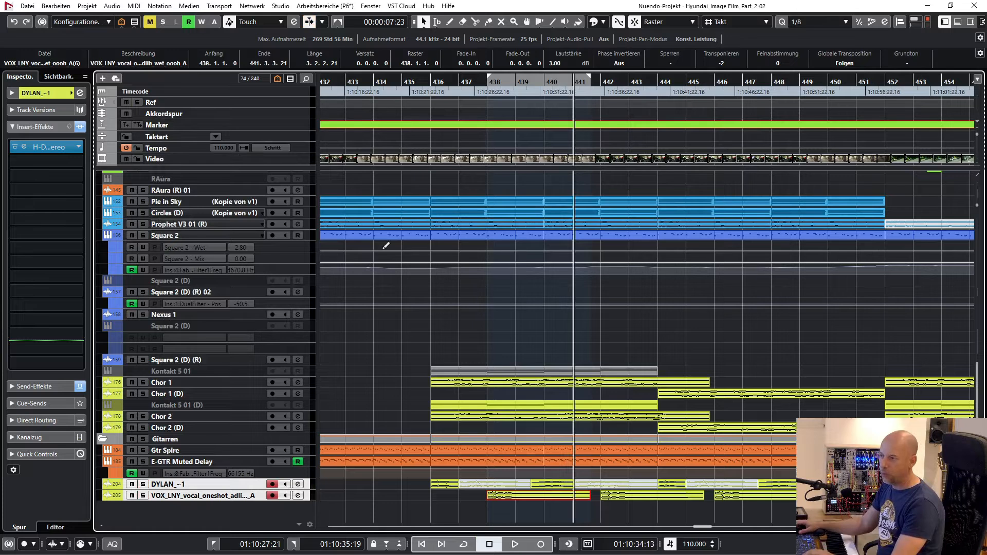
click(219, 383)
shift+click(221, 419)
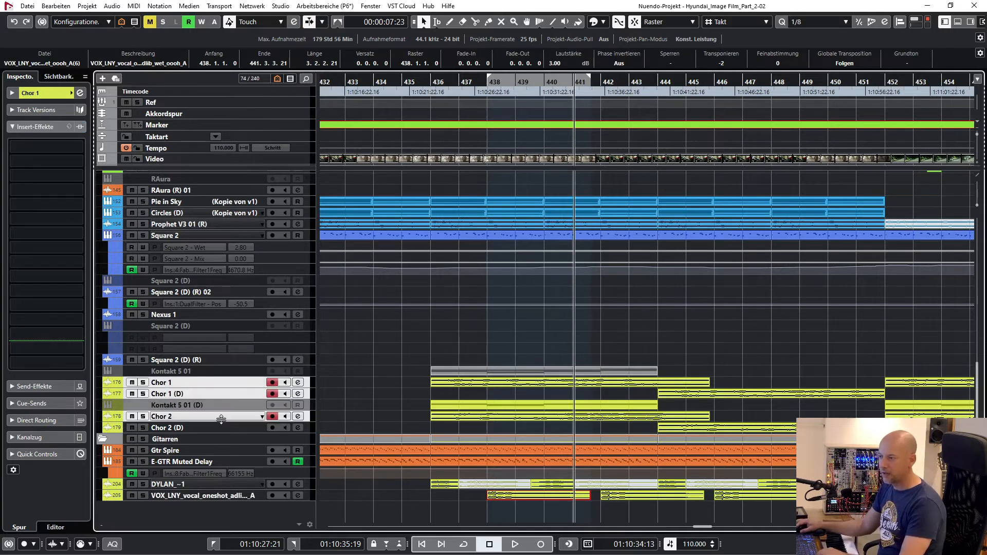
key(s)
key(p)
key(space)
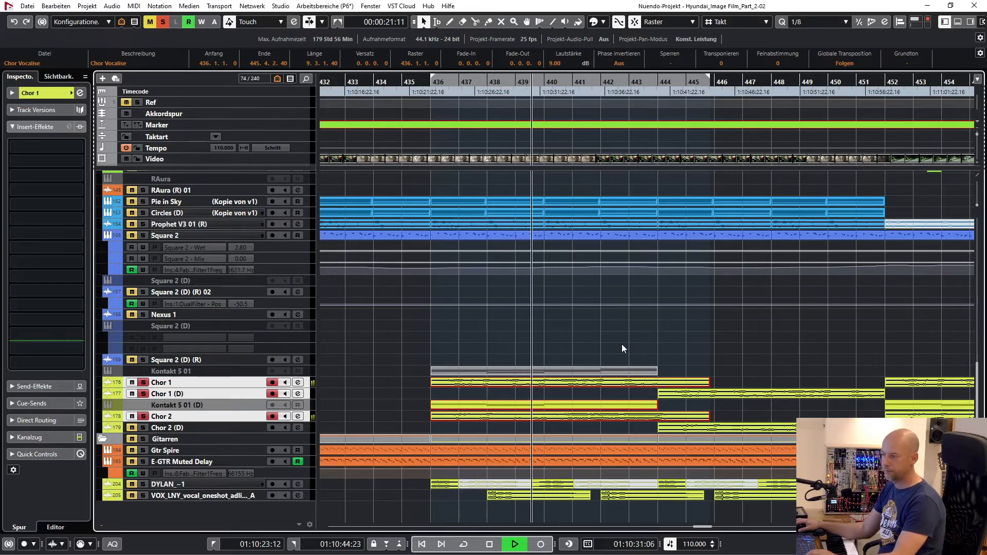
key(space)
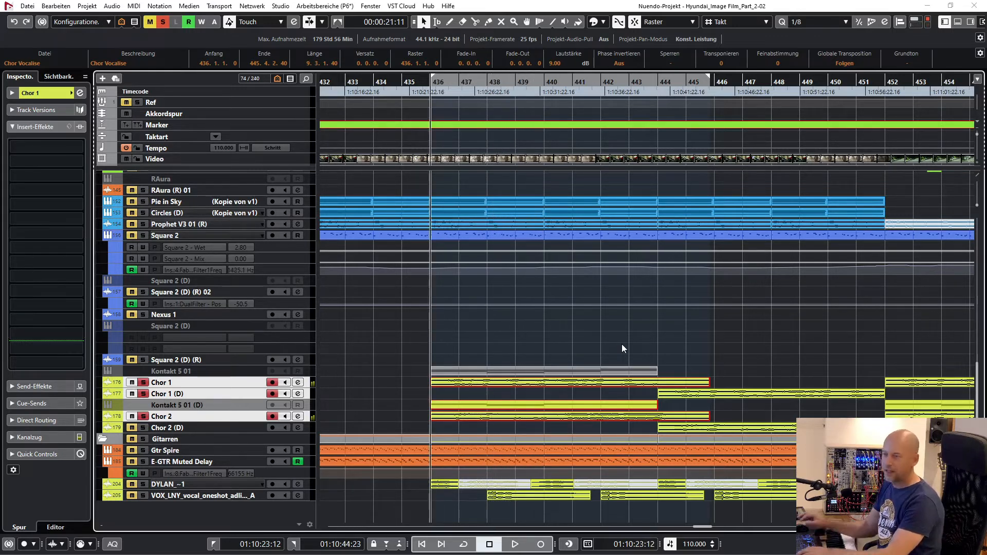
Search the MixConsole channels for "Chor" and go to the CHOR group channel.
key(F3)
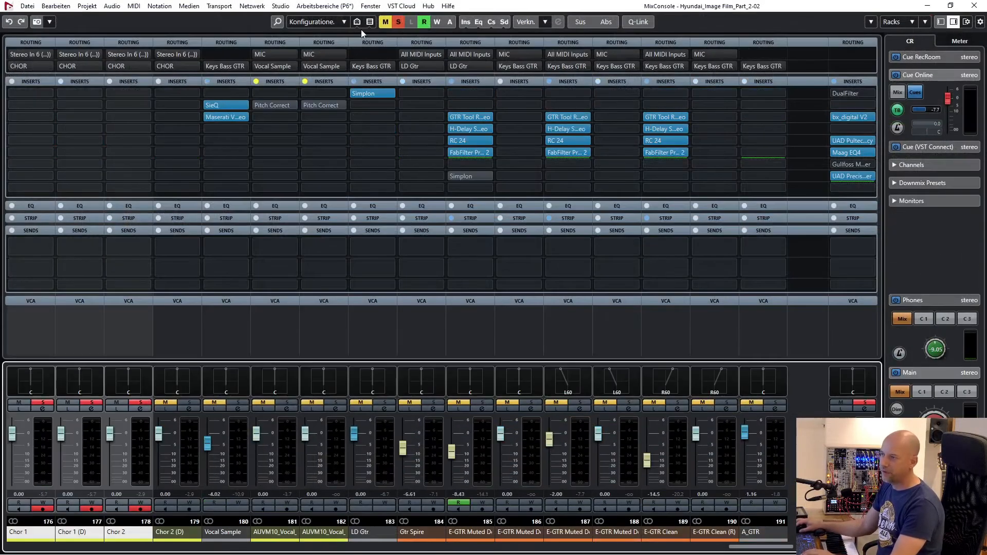
click(279, 22)
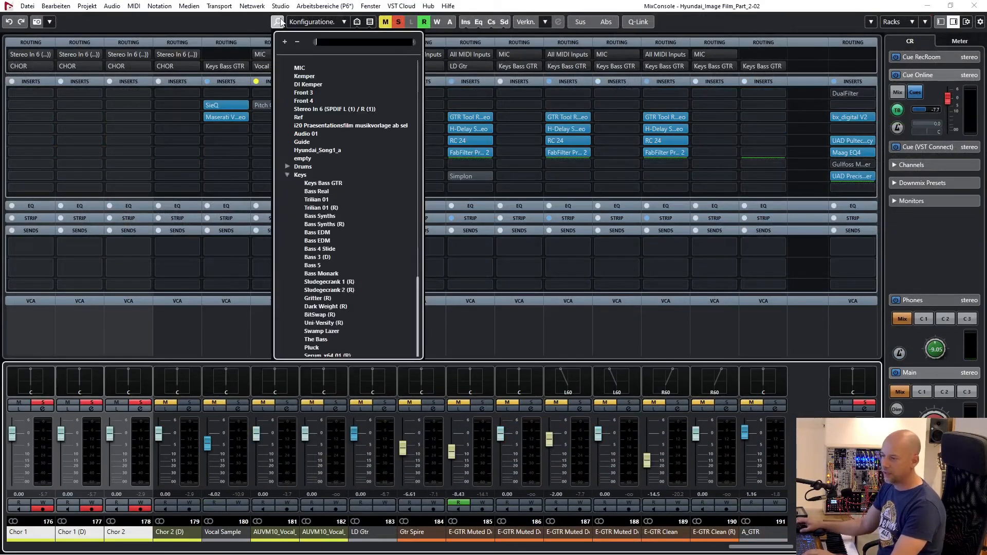
text(Chor)
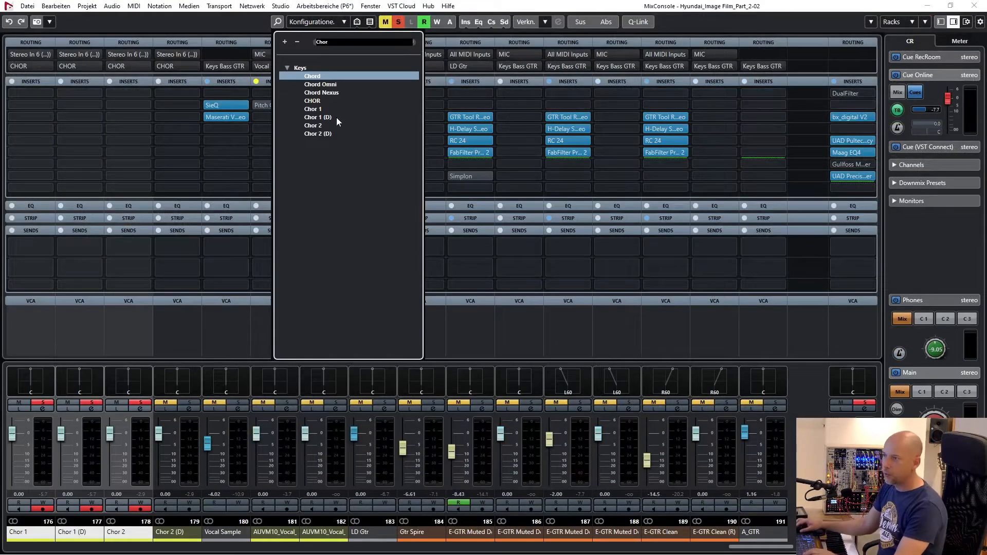
click(325, 100)
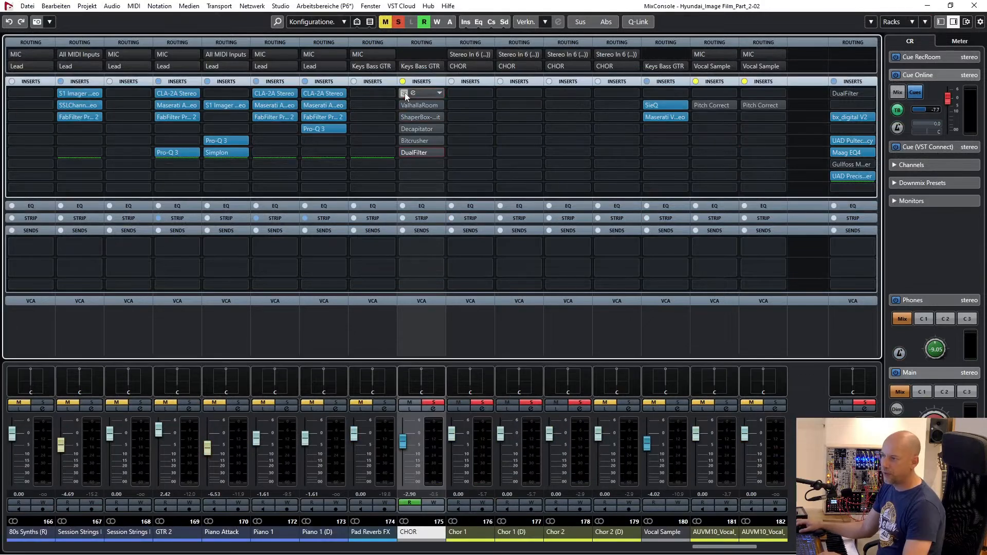
Activate the EchoBoy and ValhallaRoom inserts on the CHOR channel and look at their settings.
click(415, 92)
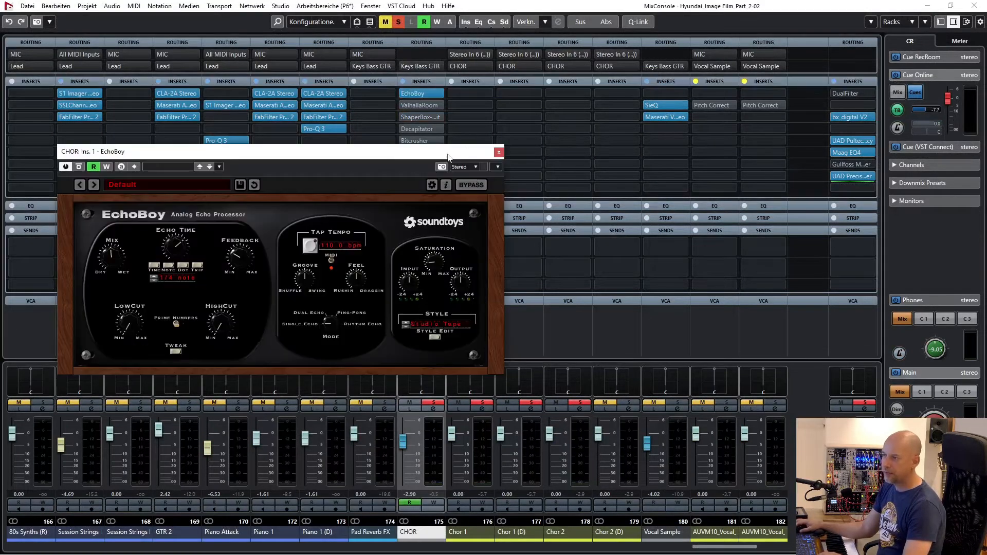
click(499, 152)
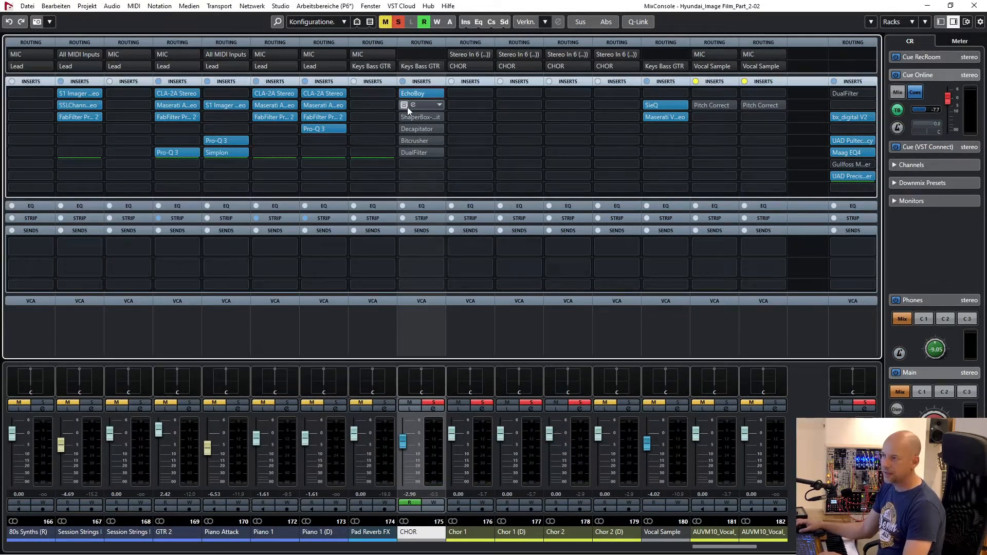
click(414, 105)
click(634, 144)
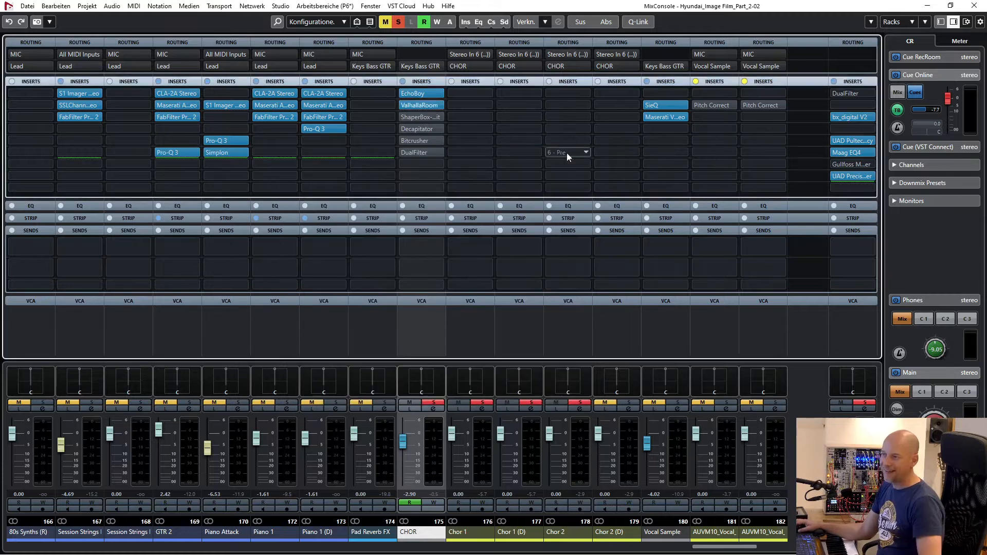
Activate ShaperBox on the CHOR channel and raise its Mid Mix to 36% while the choir plays.
click(411, 118)
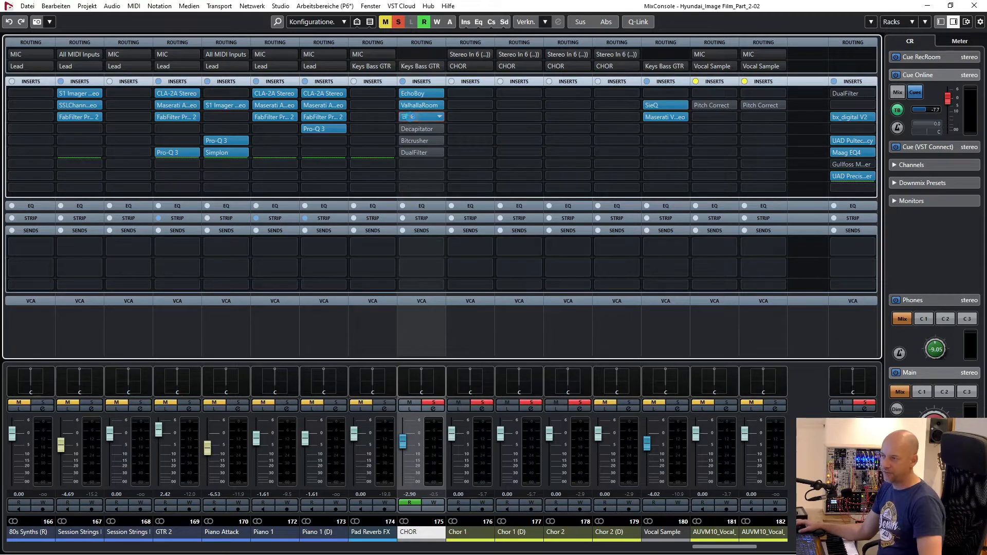
drag(419, 146, 346, 161)
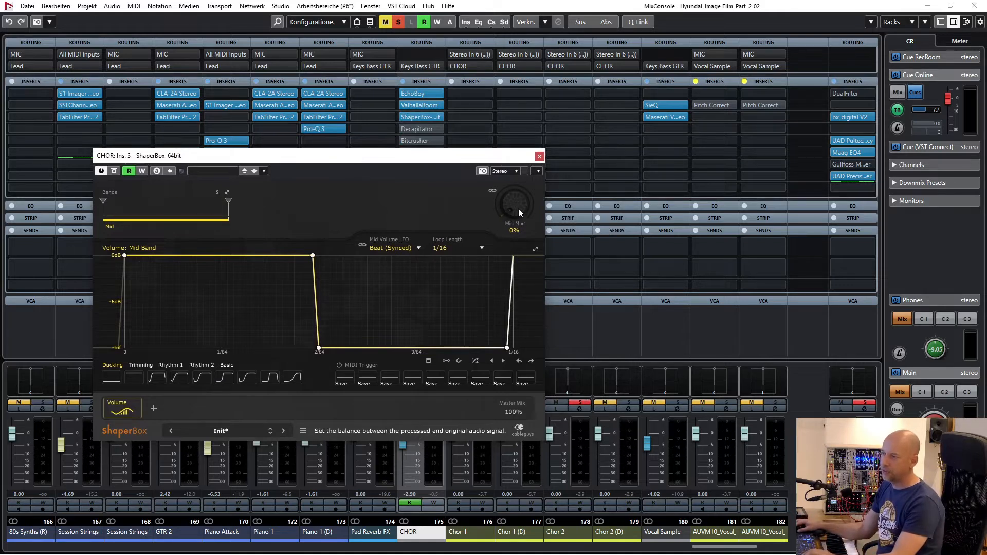
key(space)
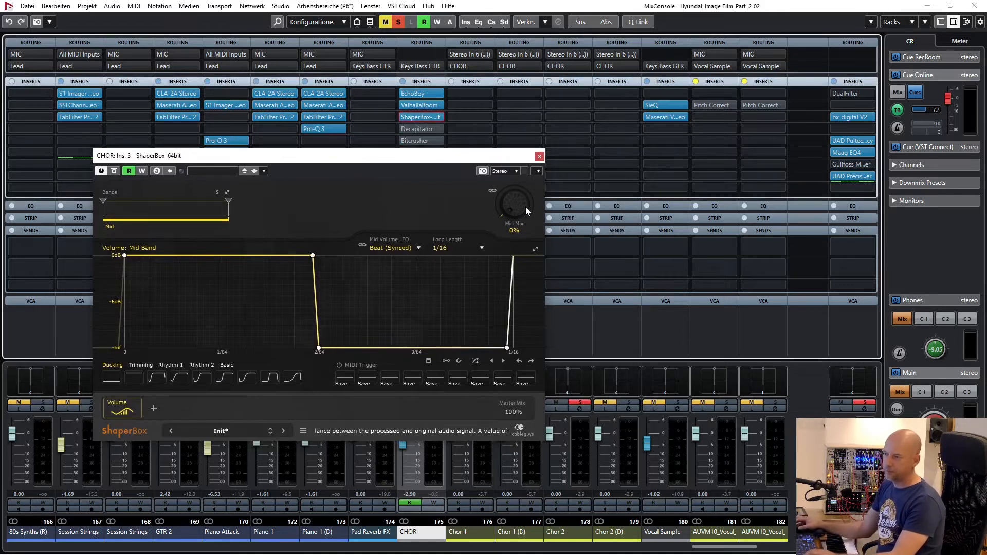
scroll(526, 211, up, 4)
mouse_move(526, 211)
mouse_down()
mouse_move(528, 197)
mouse_move(528, 217)
mouse_up()
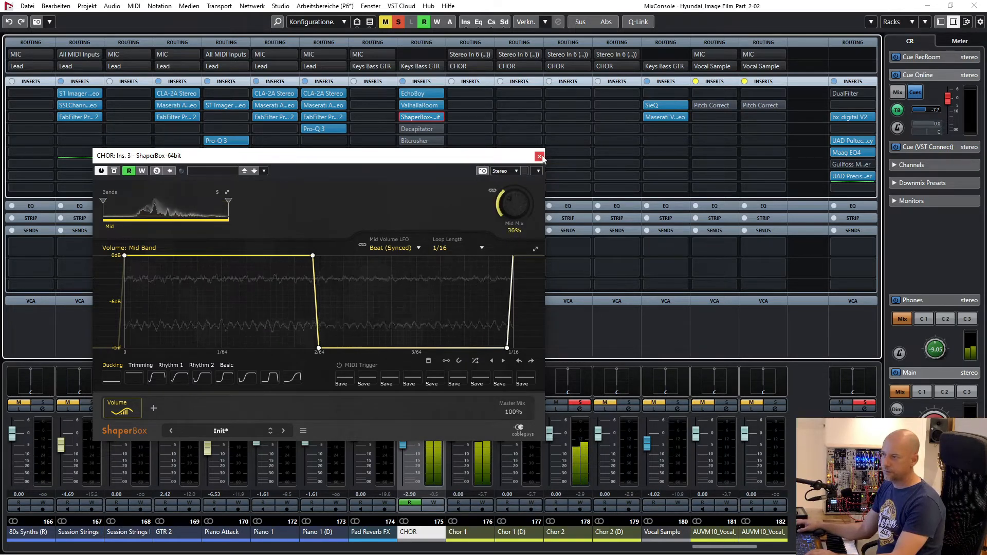
click(540, 157)
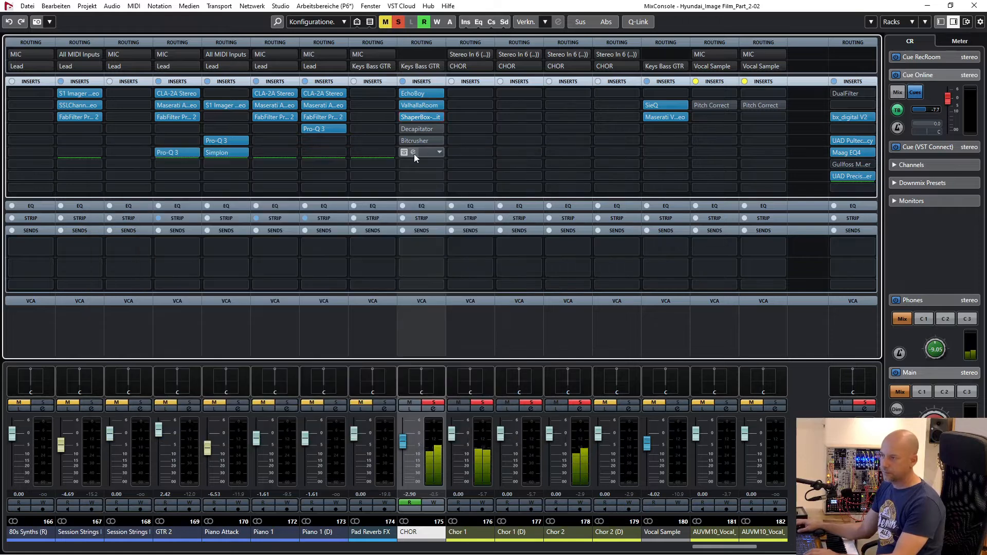
Play the full arrangement from bar 452 into the section at bar 460 while reviewing the Drums and Keys tracks.
key(F3)
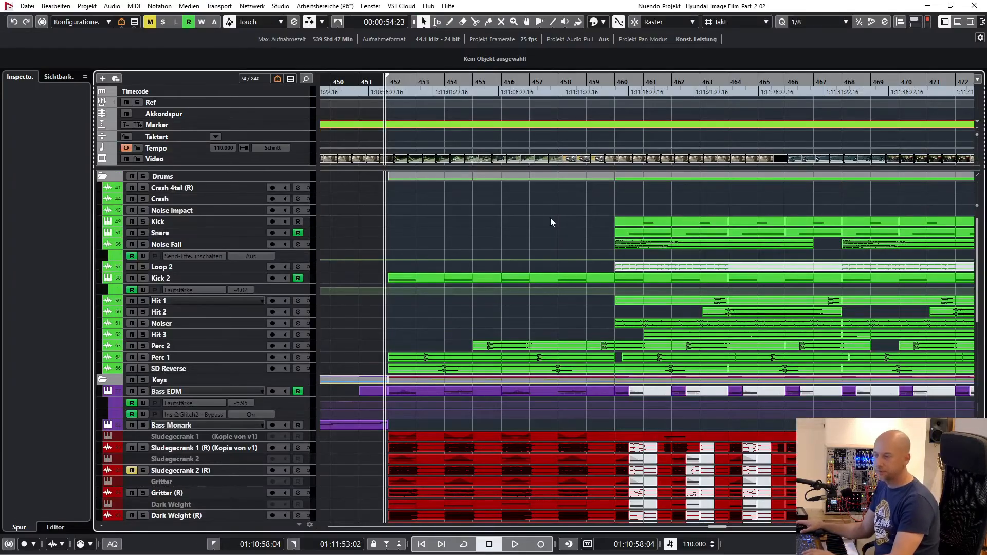
key(space)
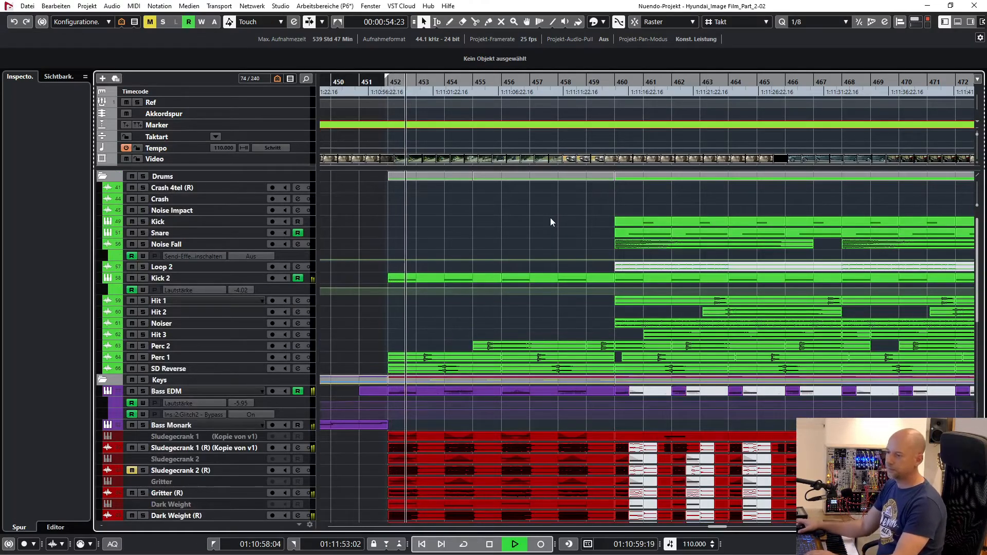
scroll(550, 217, down, 3)
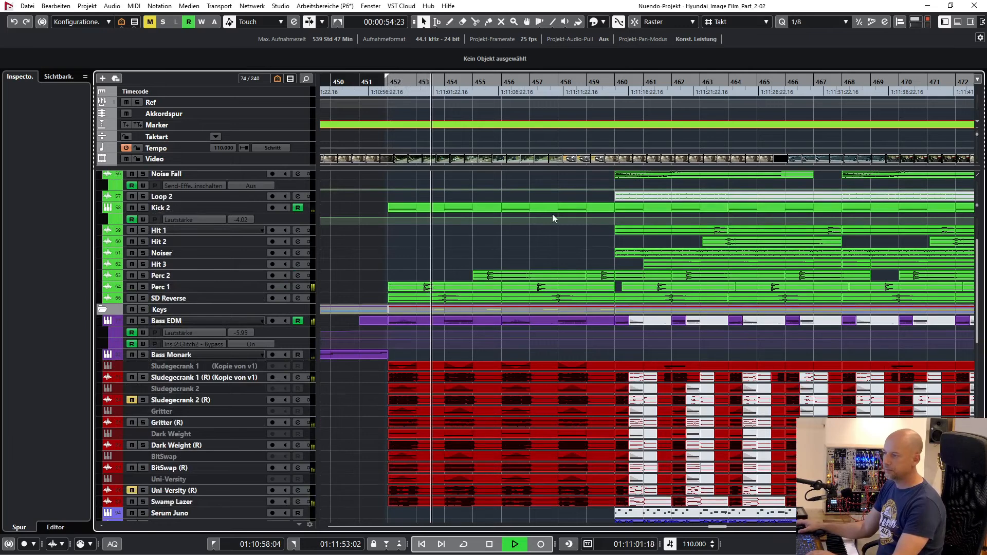
scroll(553, 215, down, 3)
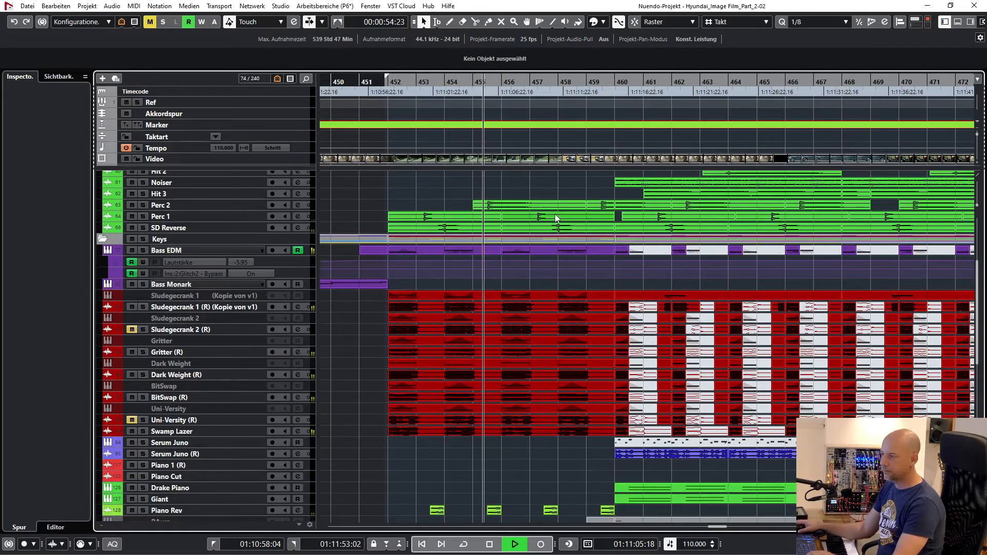
scroll(580, 240, up, 3)
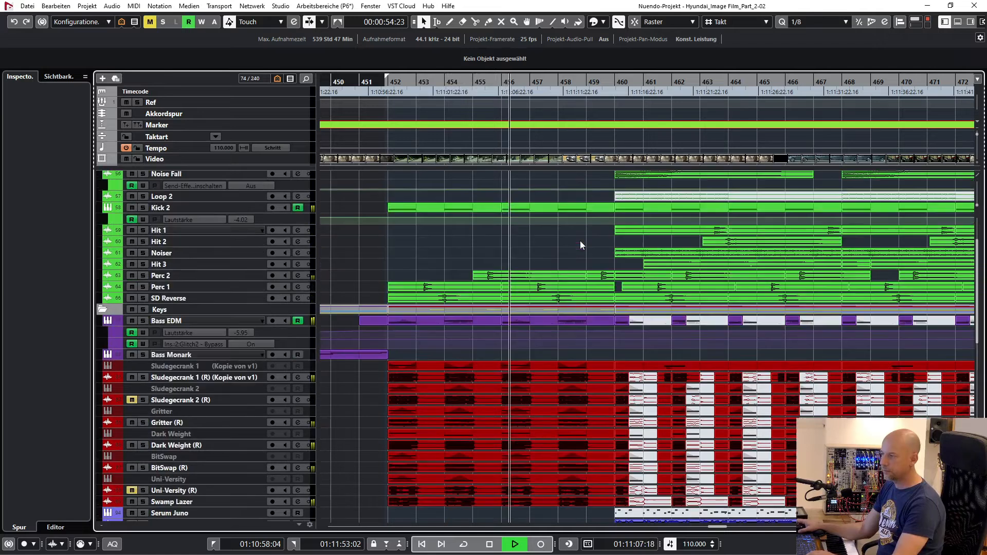
key(f)
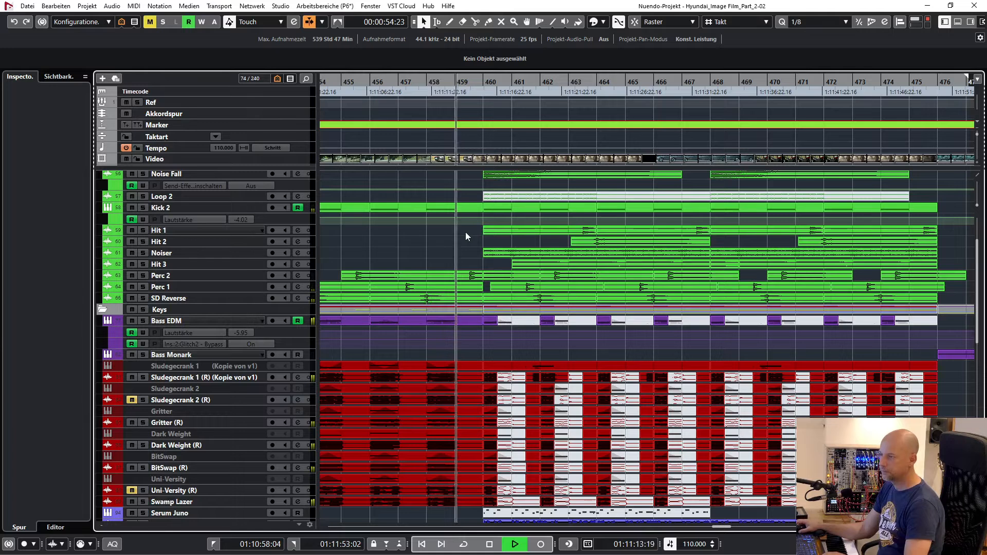
scroll(467, 237, up, 3)
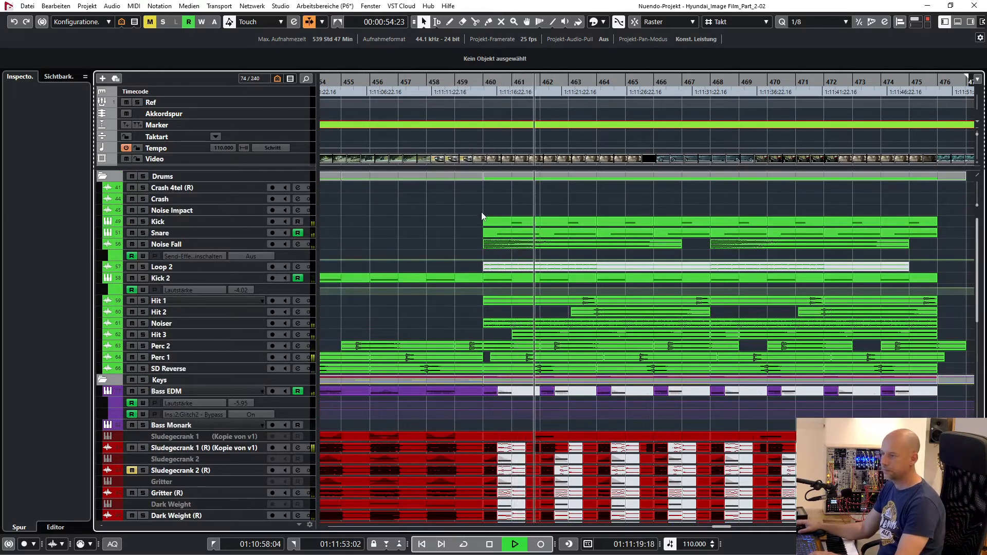
key(space)
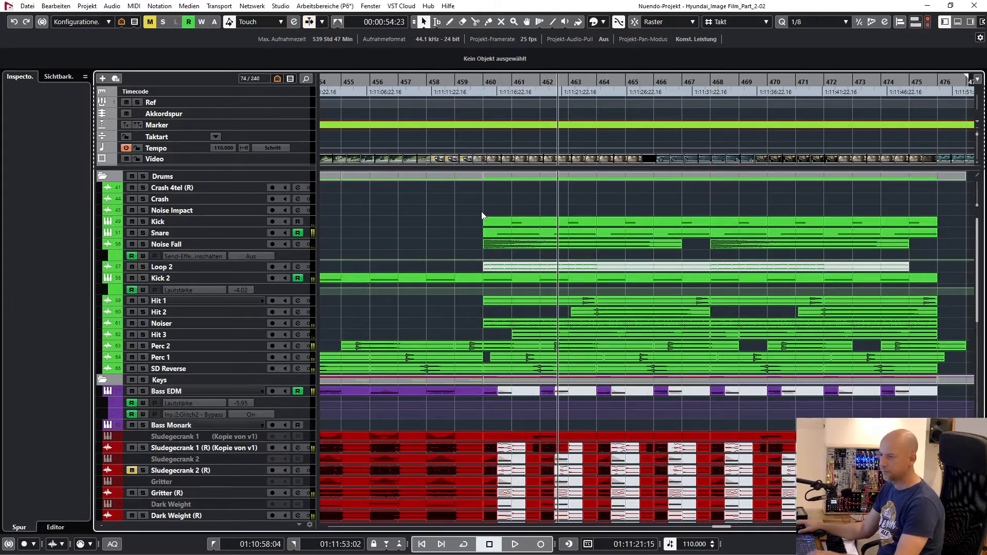
Solo the Drums folder and audition all drum tracks from bar 460.
click(143, 176)
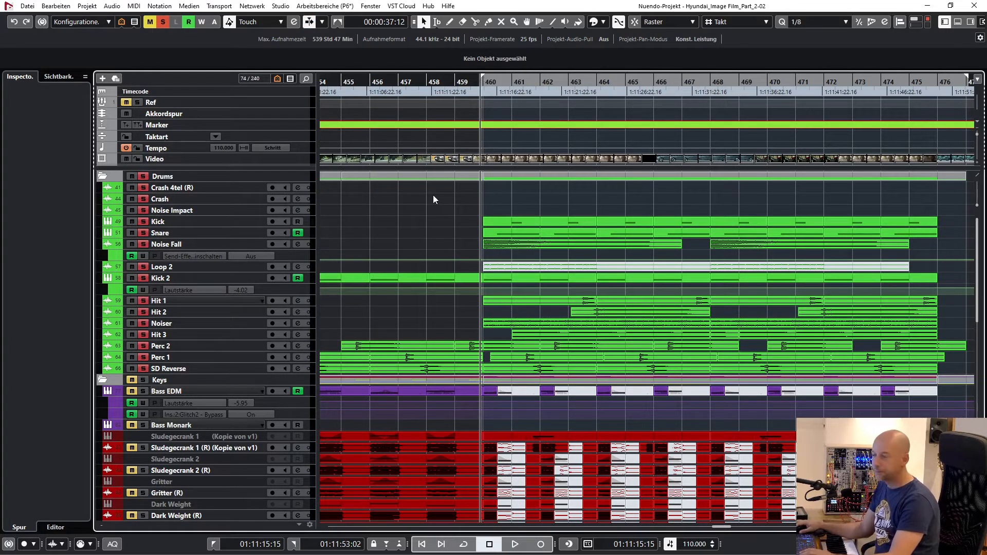
key(space)
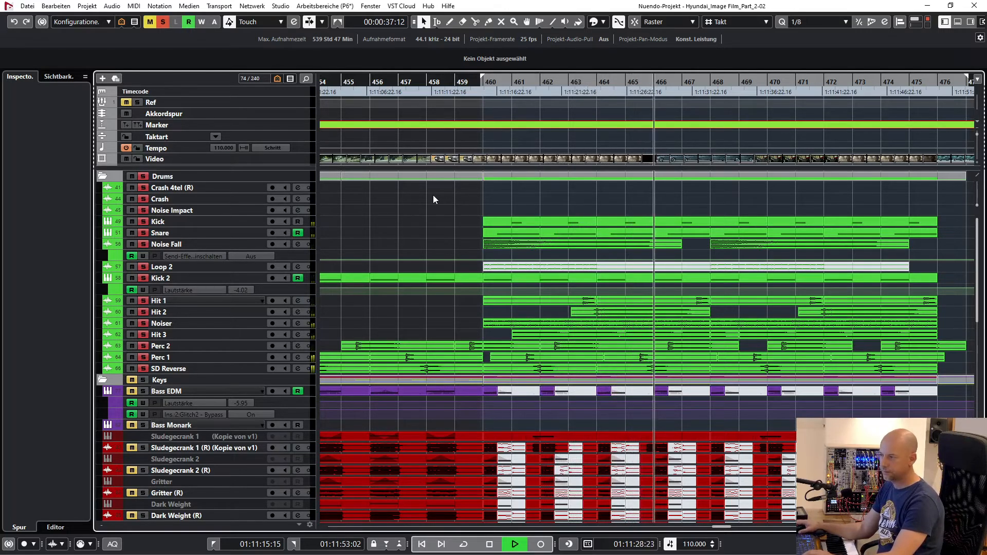
key(space)
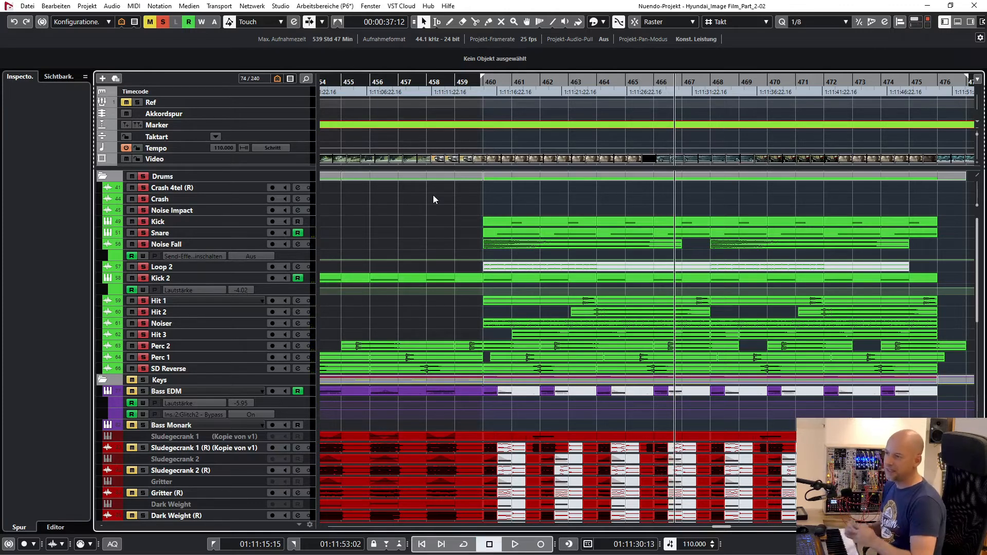
Replace the Drums solo with the Kick and Kick 2 tracks only and audition both kicks from bar 460.
click(211, 222)
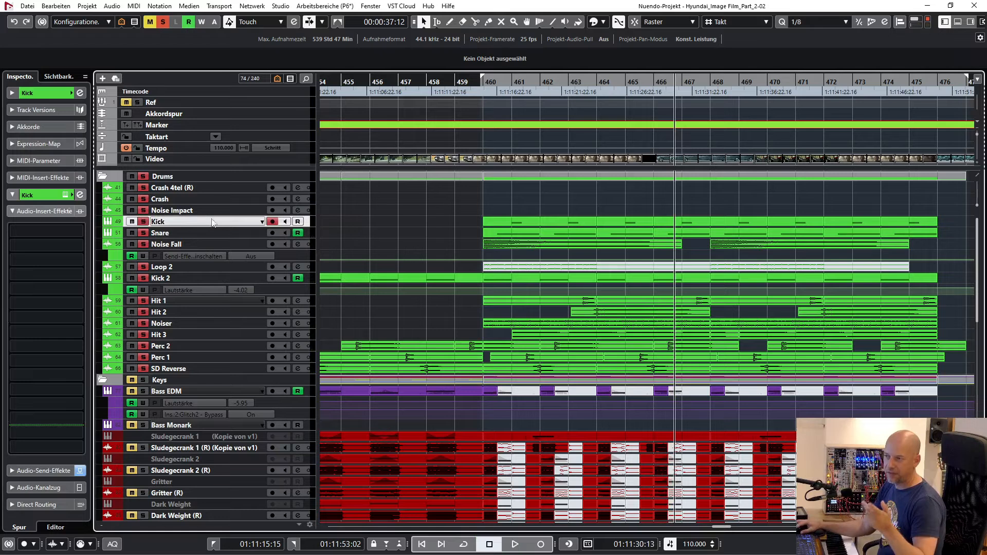
click(166, 23)
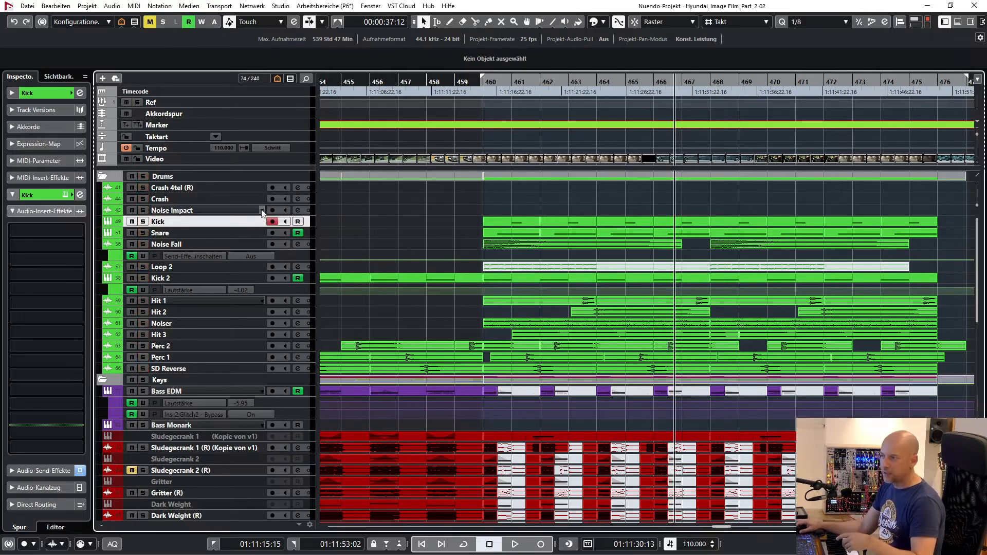
click(144, 278)
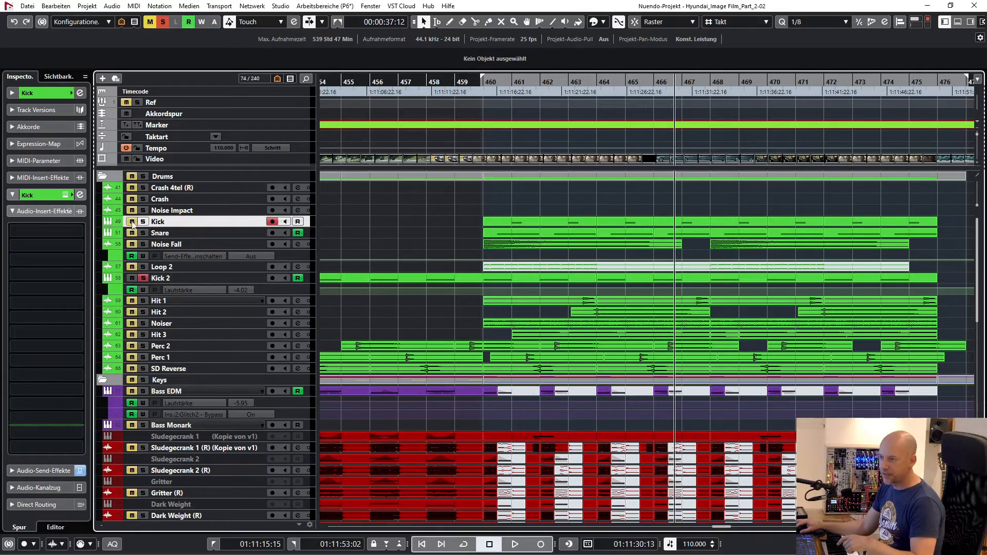
key(space)
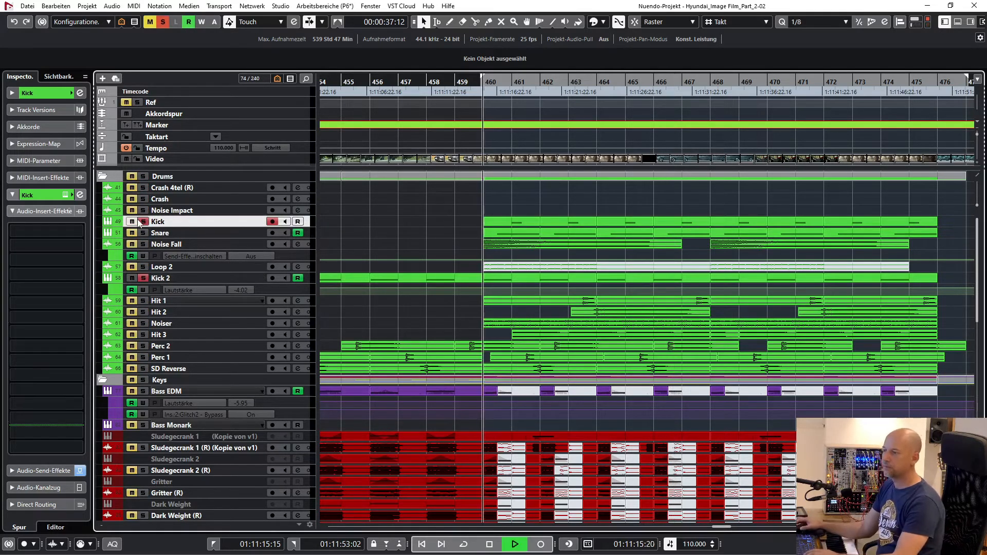
Examine the pitch curve of the Kick 2 track's instrument, then the Battery kit on the Kick track.
click(193, 278)
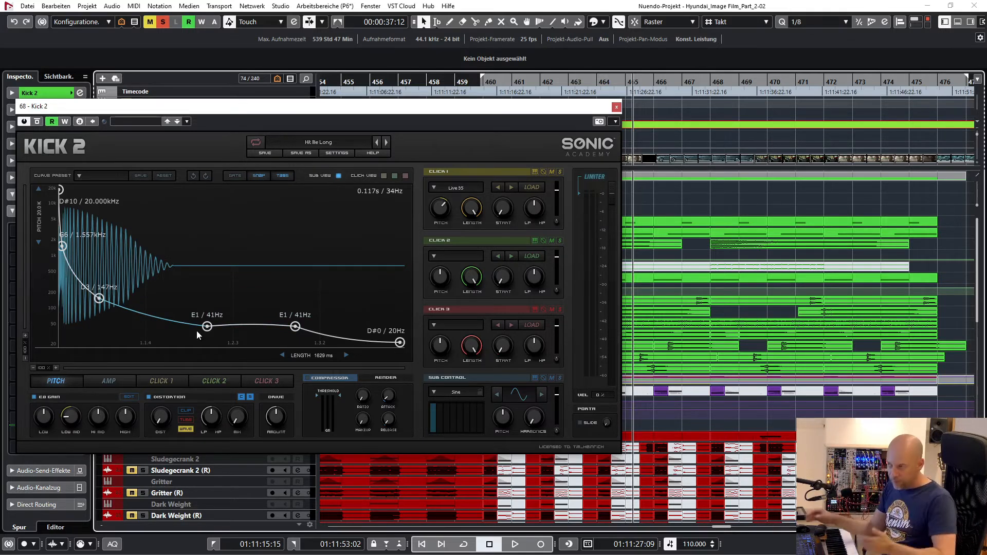
click(617, 108)
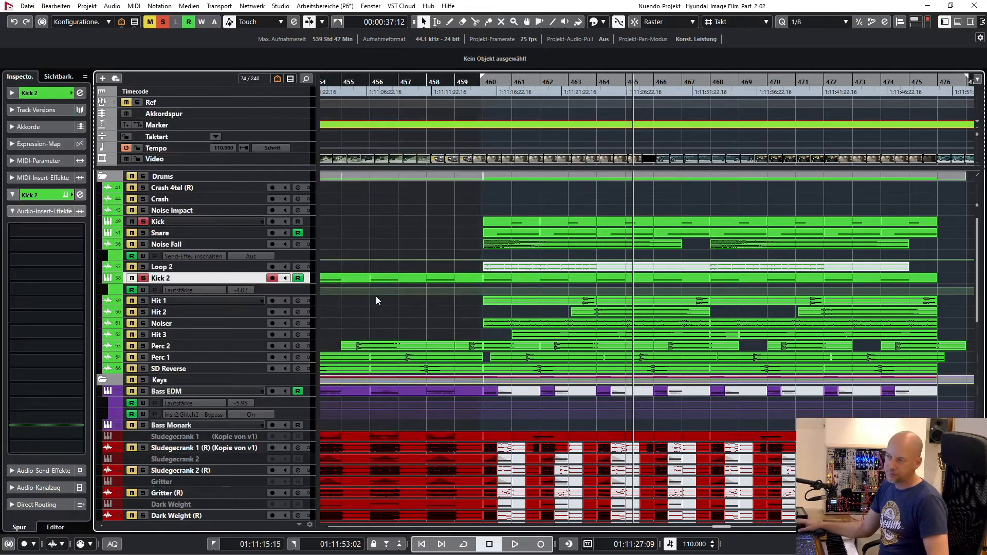
click(190, 222)
key(Return)
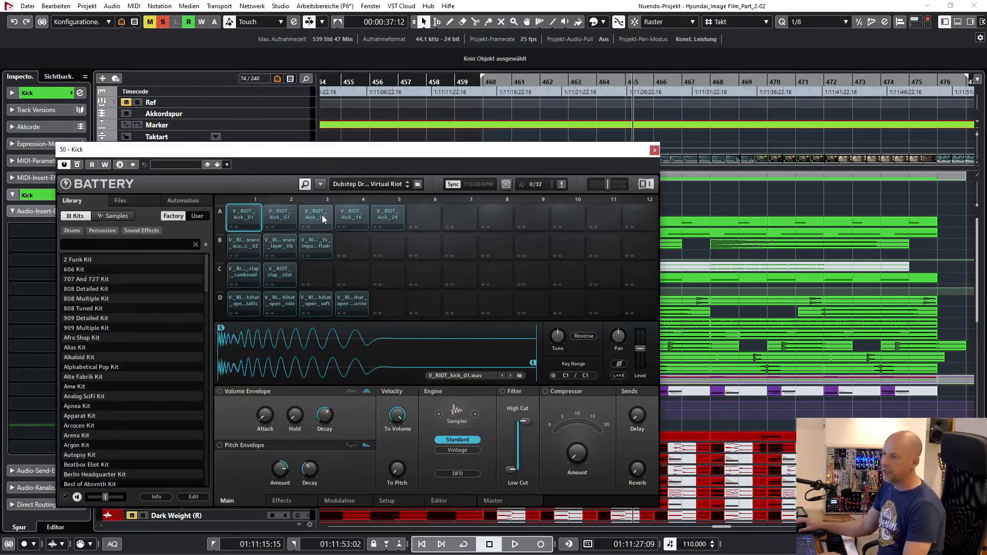
click(654, 150)
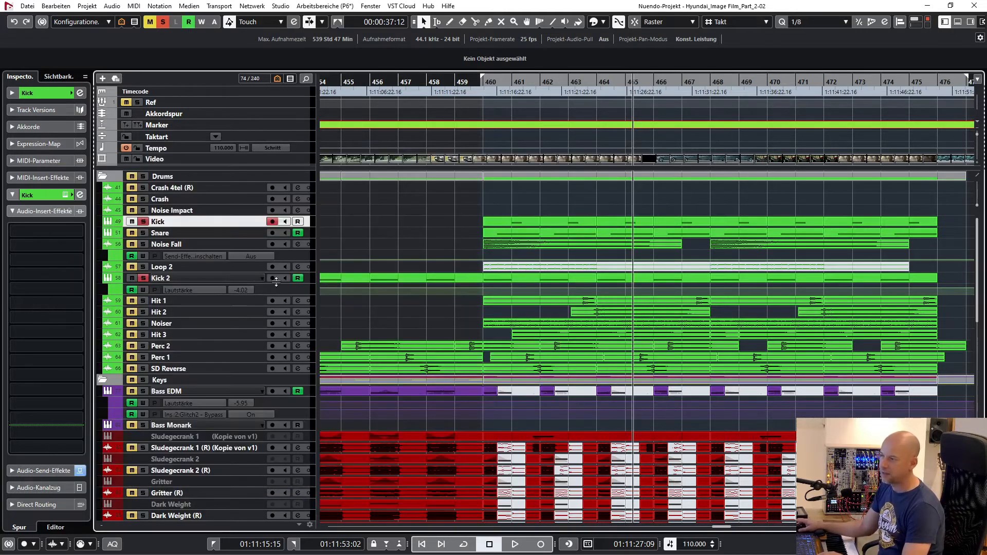
Clear the active solos and examine the MultibandEnvelopeShaper insert on the Snare track.
click(162, 22)
click(170, 233)
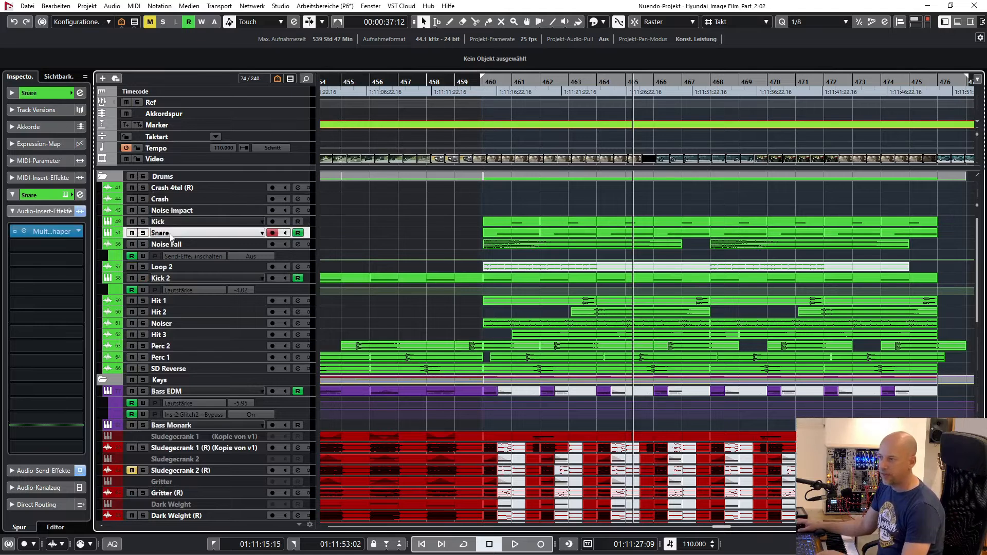
click(23, 232)
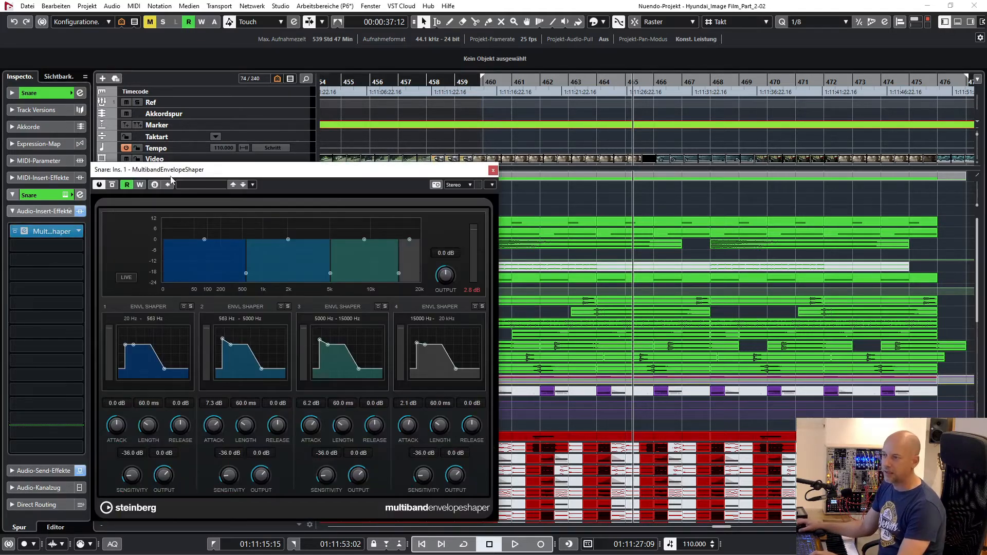
drag(172, 177, 179, 168)
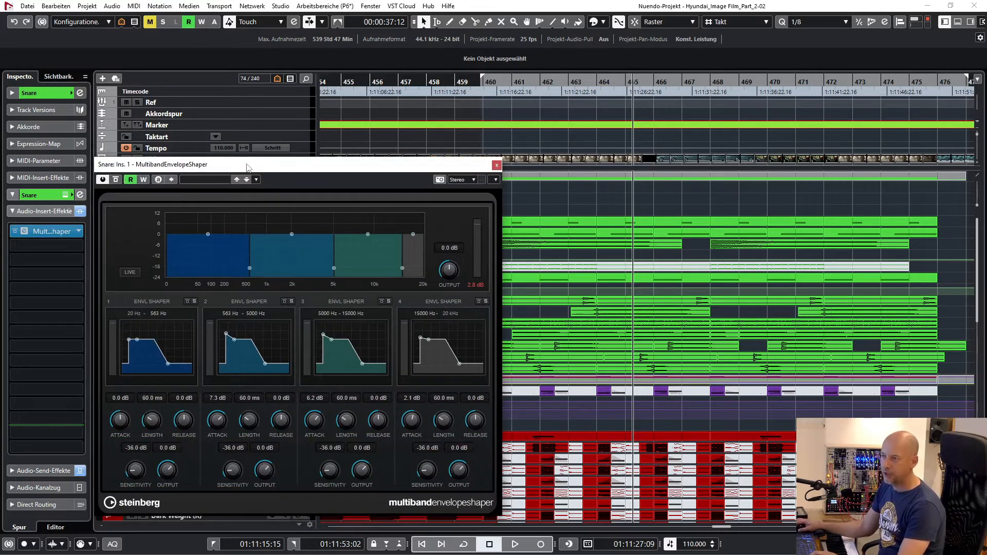
drag(252, 164, 212, 114)
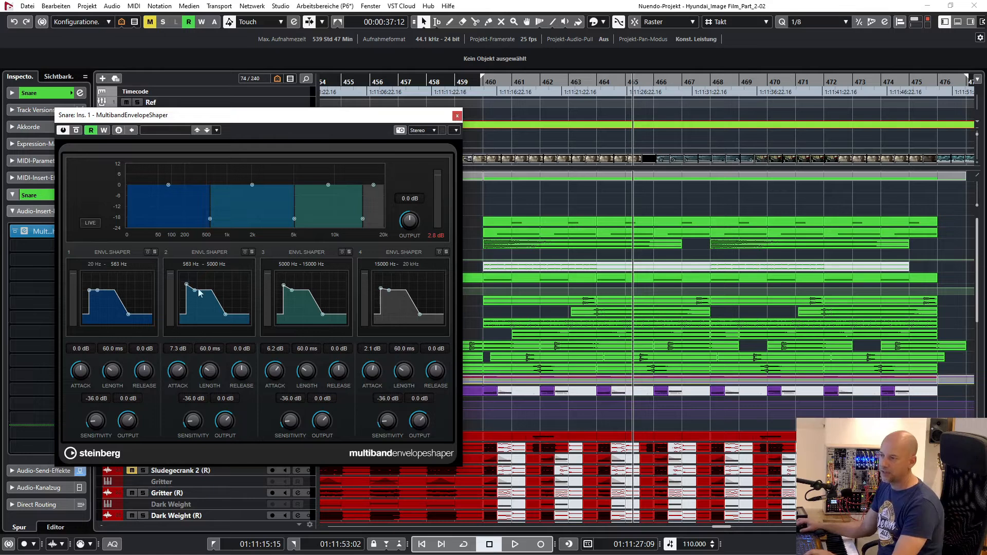
click(457, 117)
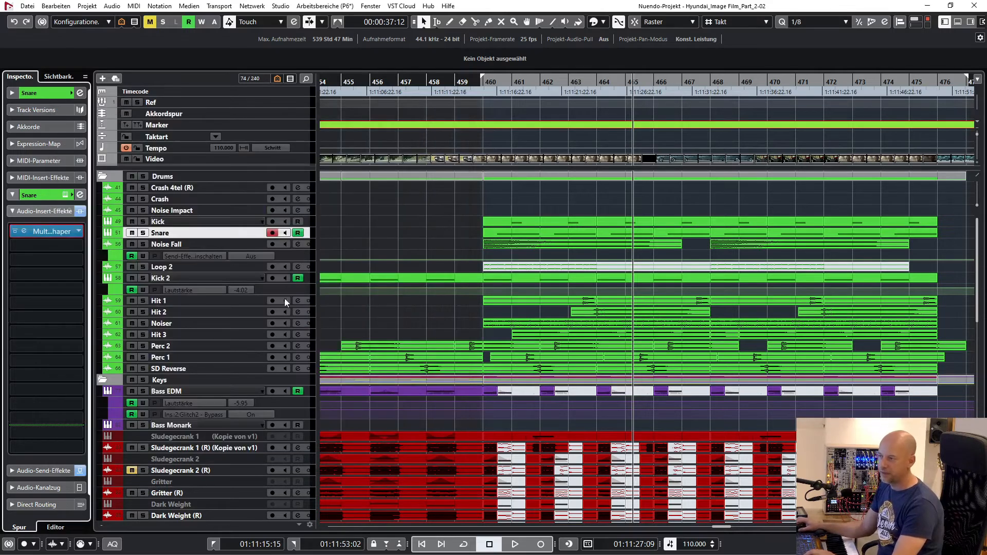
Solo the Noiser track, set the locators around its event at bar 460 and audition it with its inserts.
click(190, 242)
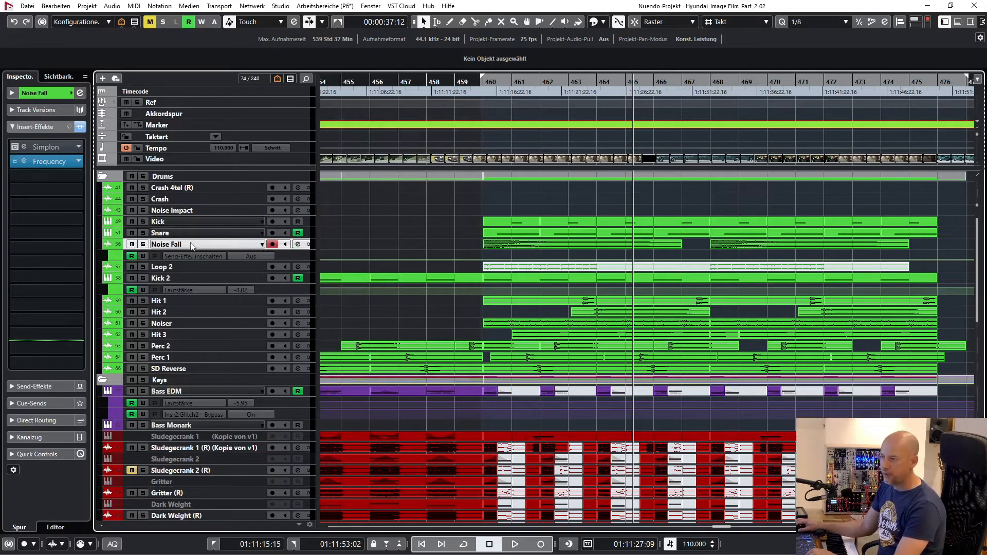
click(172, 323)
key(s)
click(521, 325)
key(p)
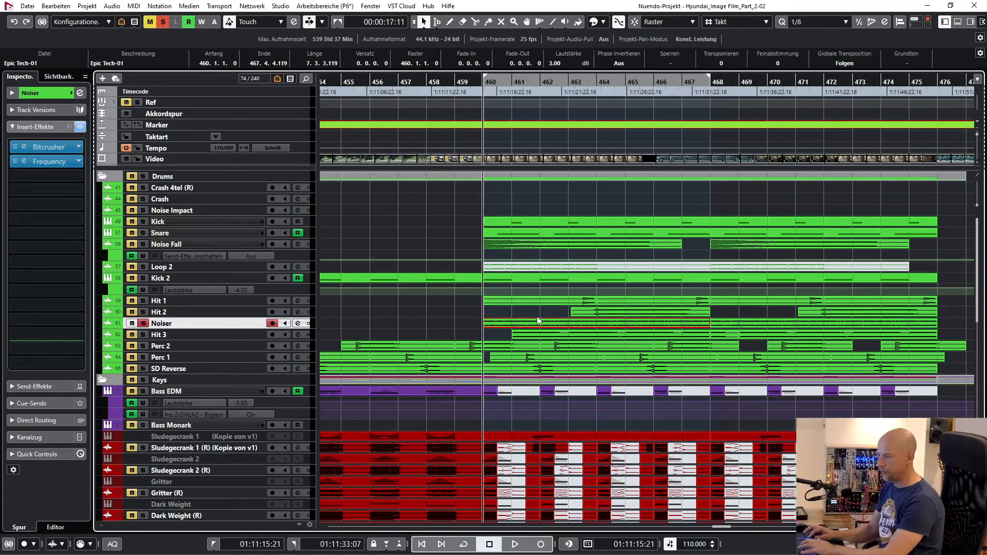
key(space)
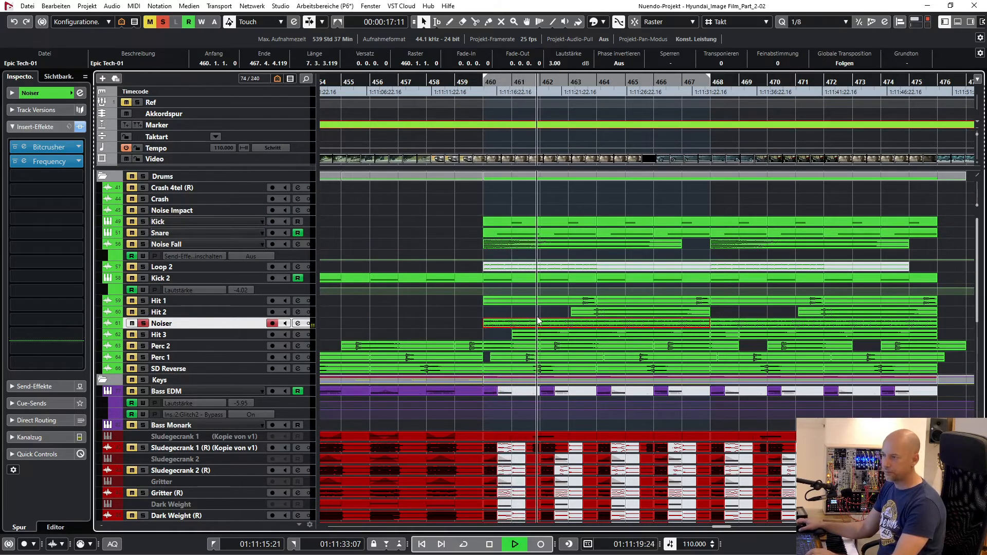
key(space)
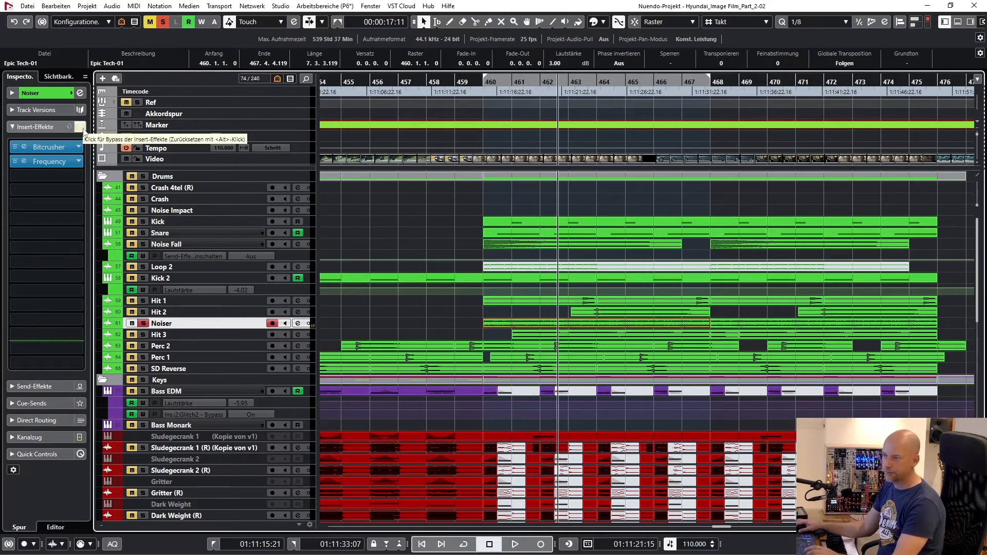
Bypass all insert effects on the Noiser track and audition the dry sound from bar 460.
click(80, 126)
key(KP_1)
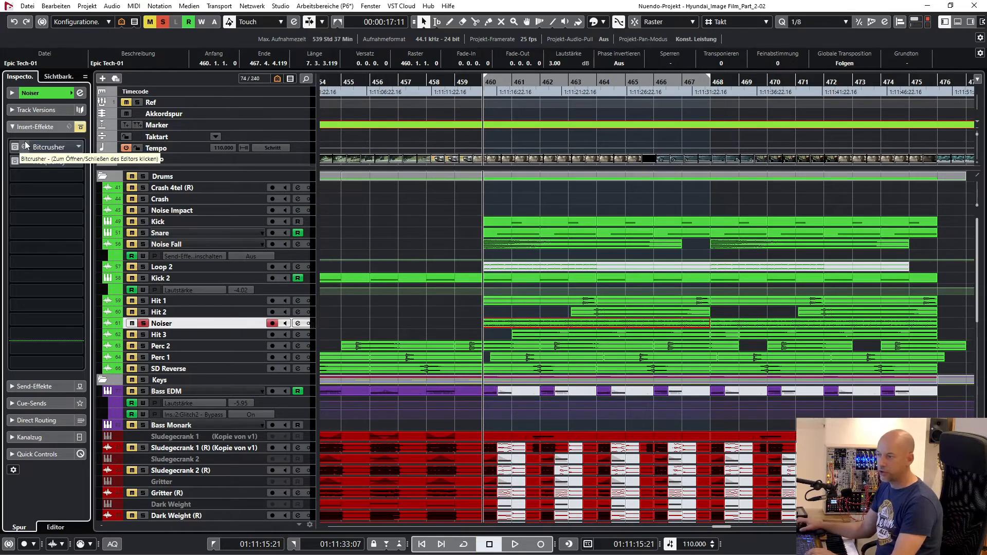
key(space)
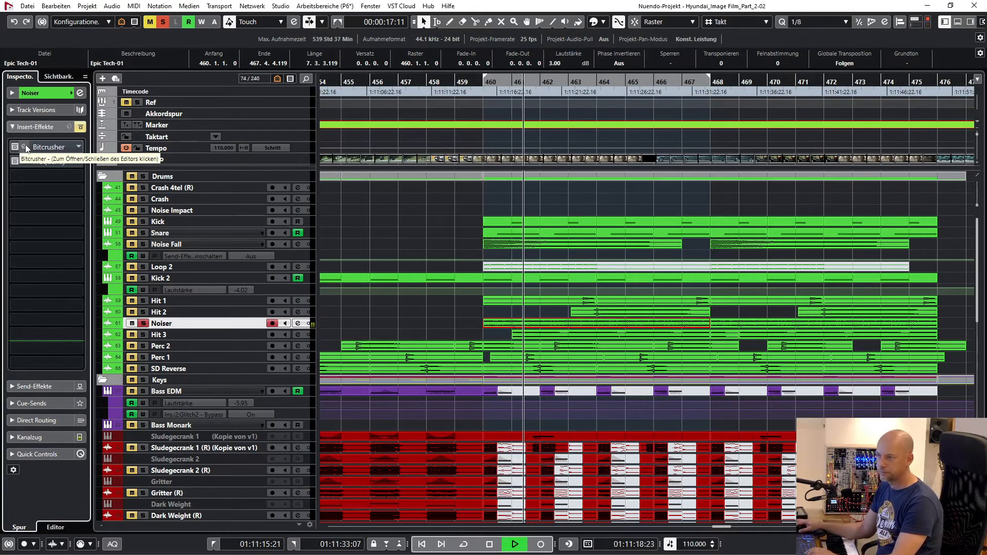
key(space)
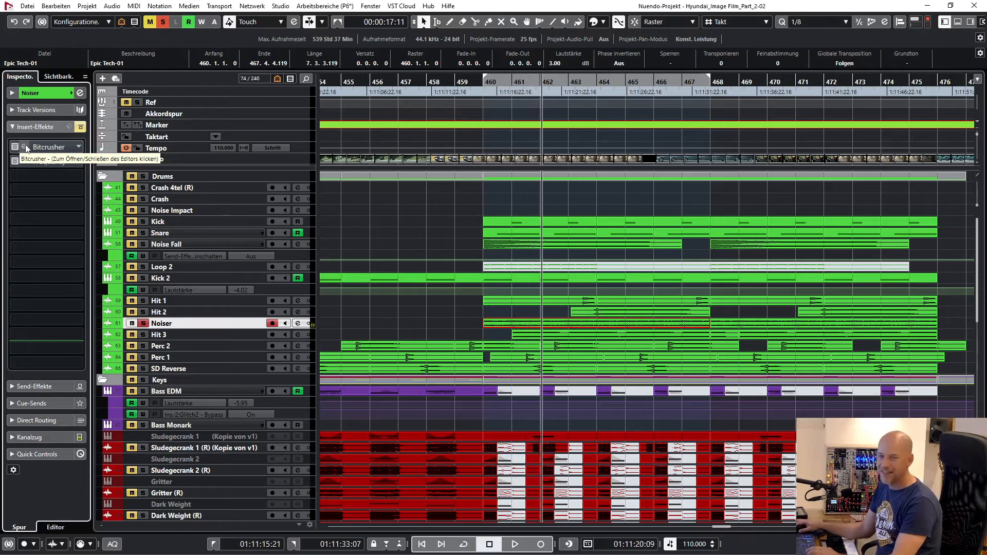
Examine the Noiser track's Bitcrusher settings and audition it from bar 460 with only the Frequency insert bypassed.
click(24, 147)
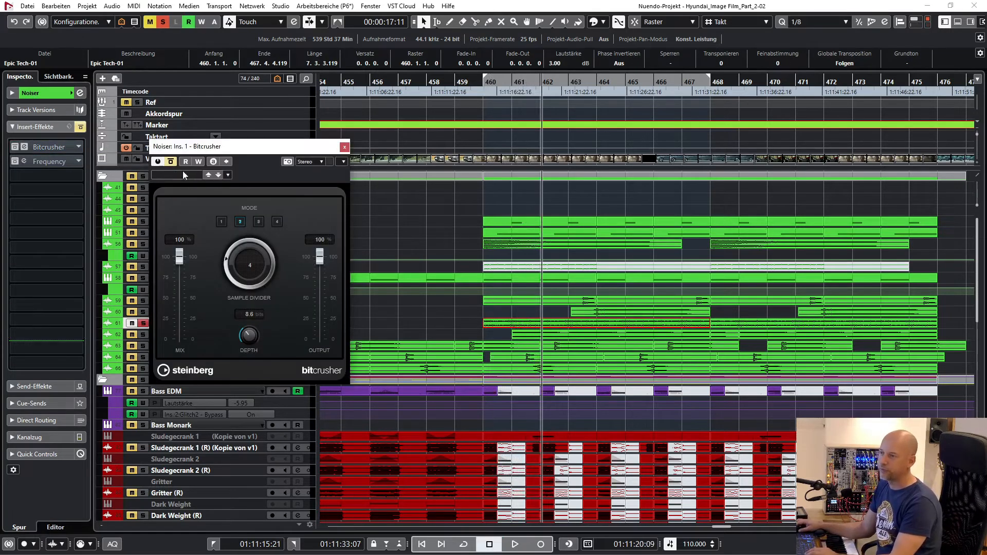
key(KP_1)
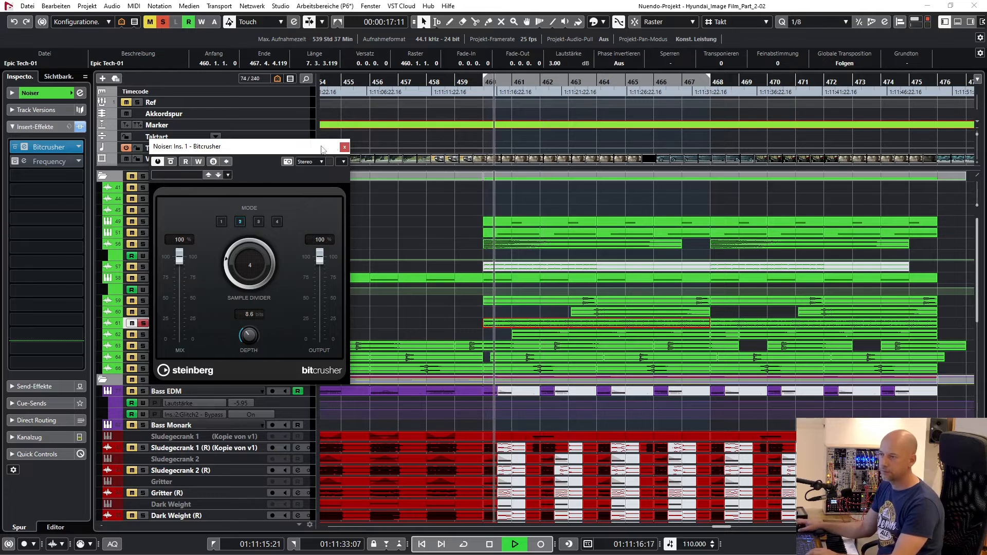
click(345, 148)
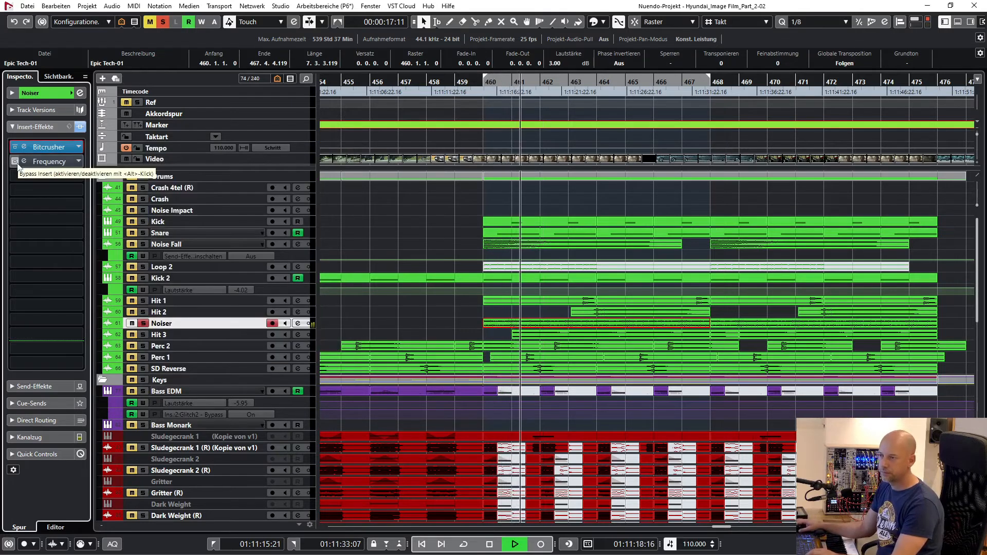
key(space)
Re-enable the Noiser track's Frequency EQ, examine its curve and compare the sound with the EQ bypassed and active.
click(17, 162)
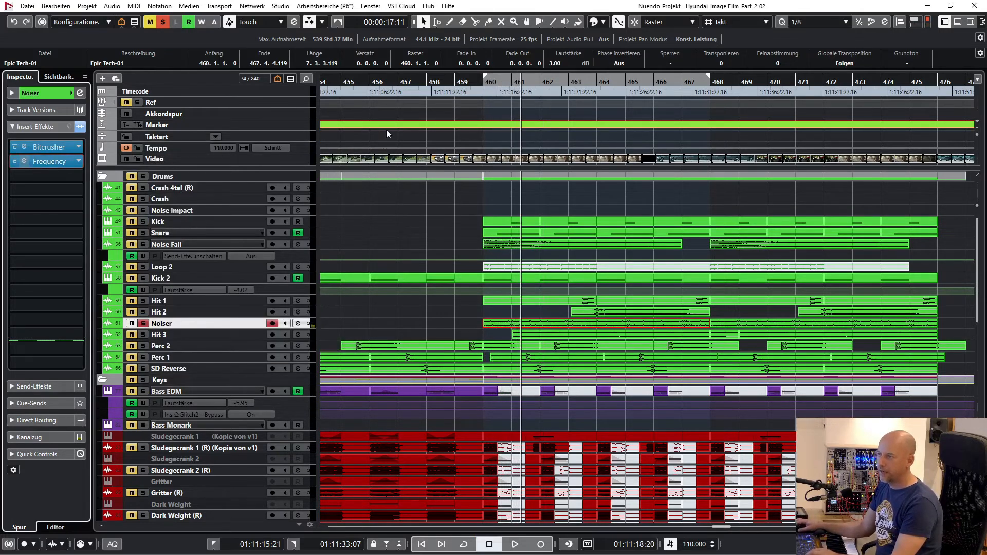
drag(398, 102, 390, 114)
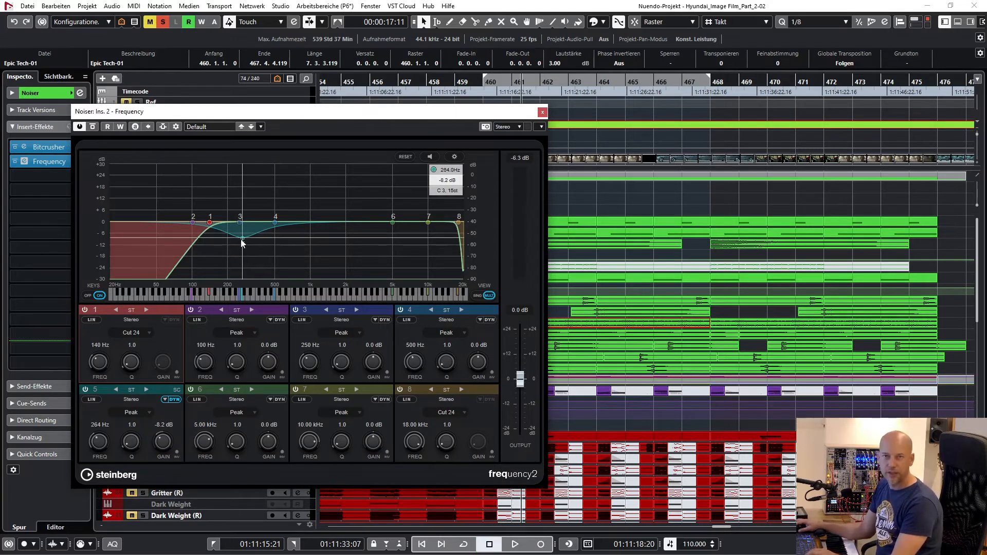
key(KP_1)
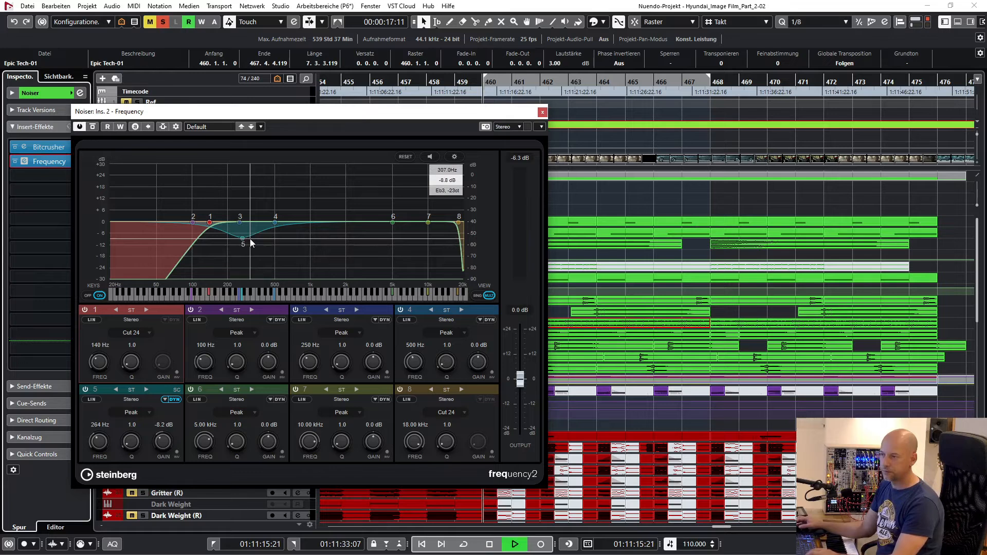
key(space)
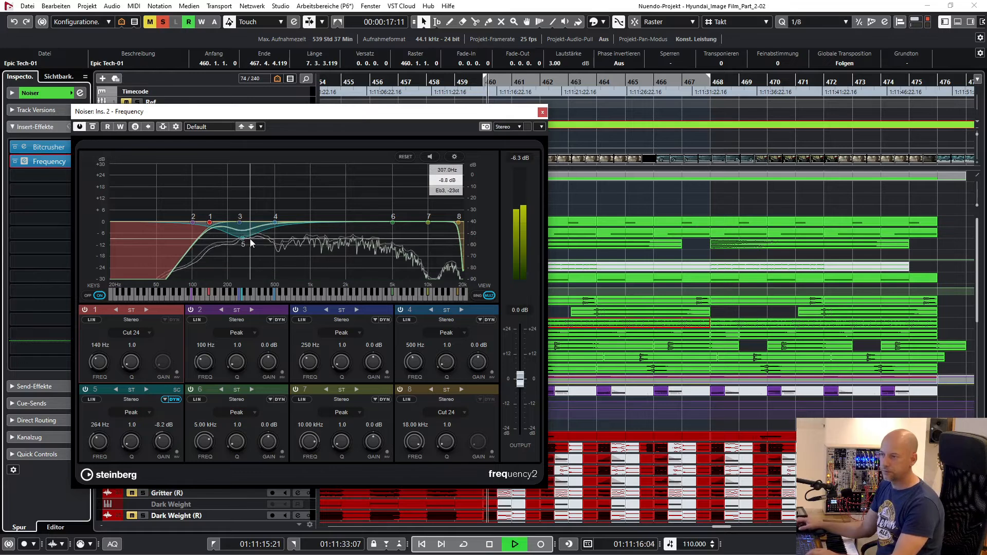
click(93, 128)
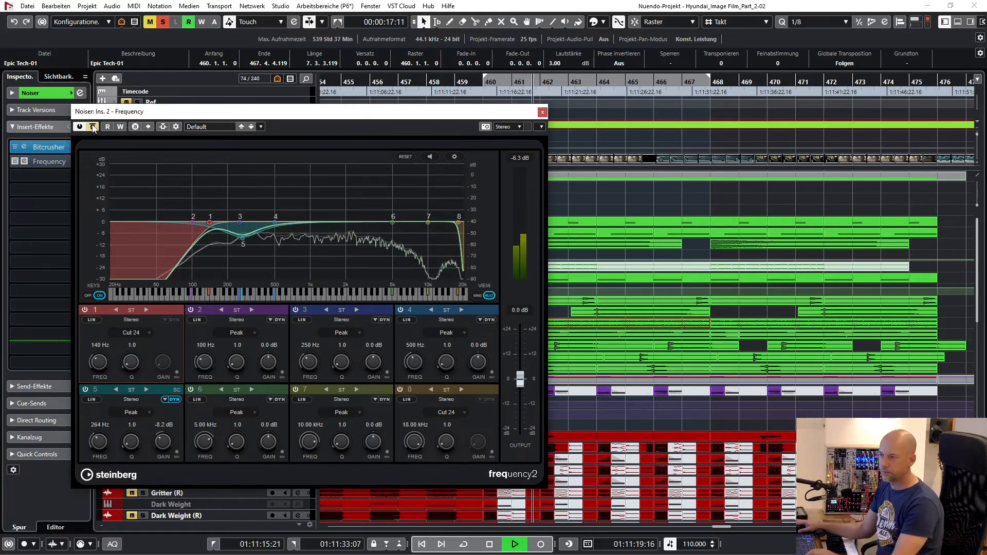
click(542, 112)
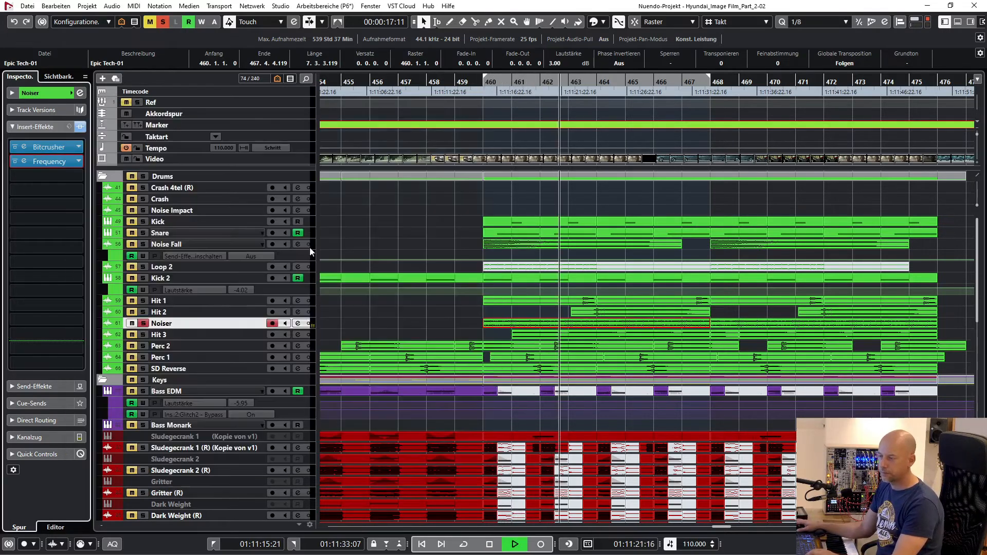
key(space)
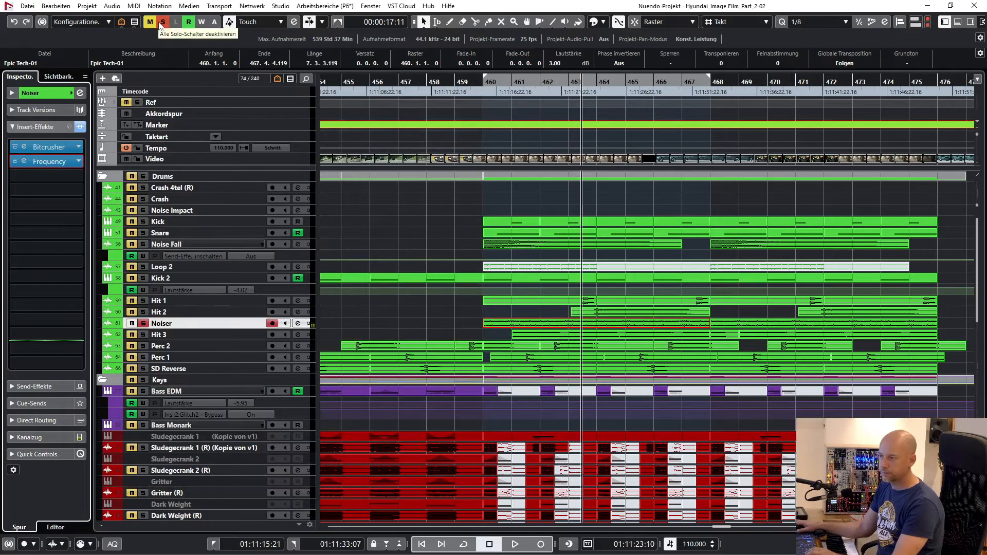
Replace the solo with Noise Fall and the tracks from Hit 1 to SD Reverse, leaving out Noiser, and audition them.
click(160, 22)
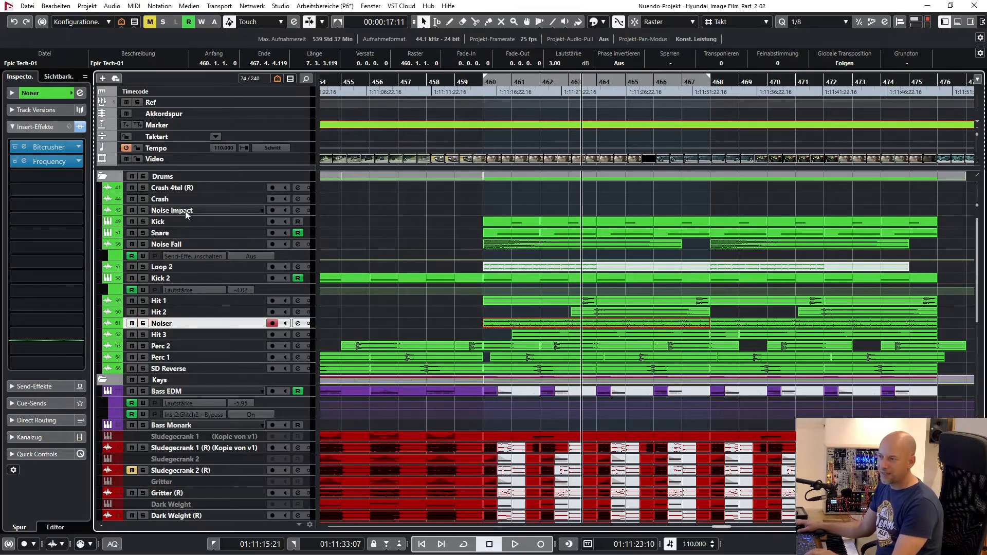
click(199, 246)
click(193, 303)
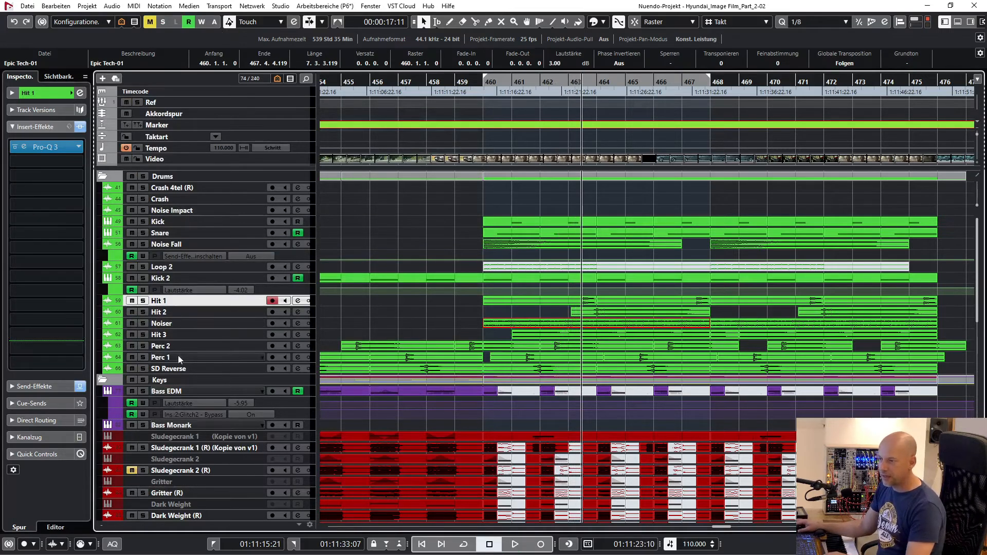
shift+click(175, 372)
key(s)
click(143, 244)
key(space)
click(143, 324)
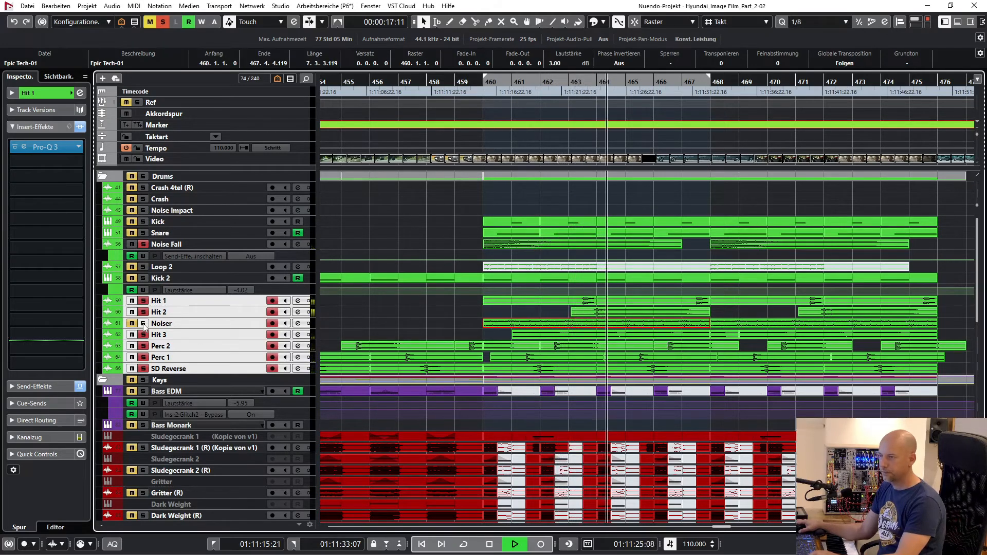
Add Kick, Kick 2, Snare and Noiser one after another to the soloed drum tracks during playback.
click(143, 222)
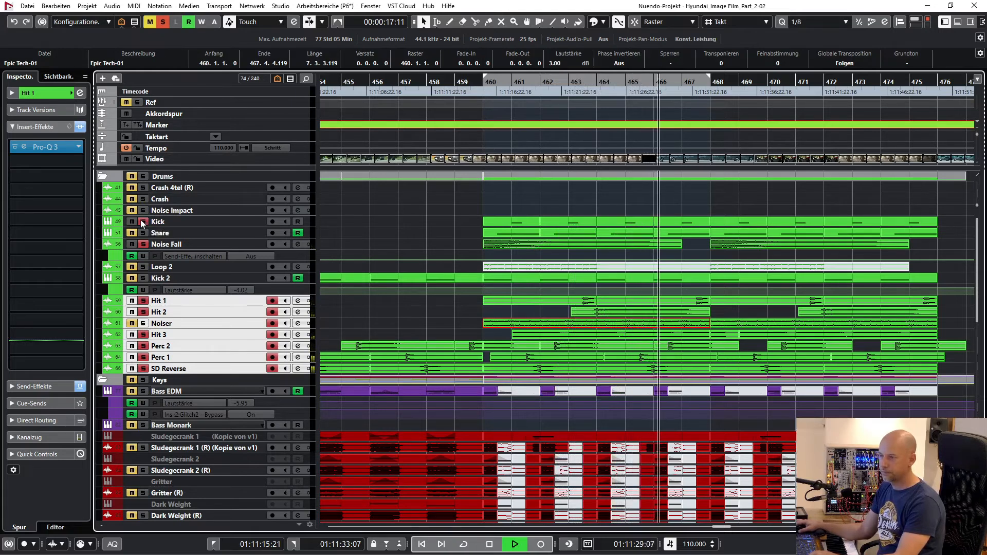
click(143, 278)
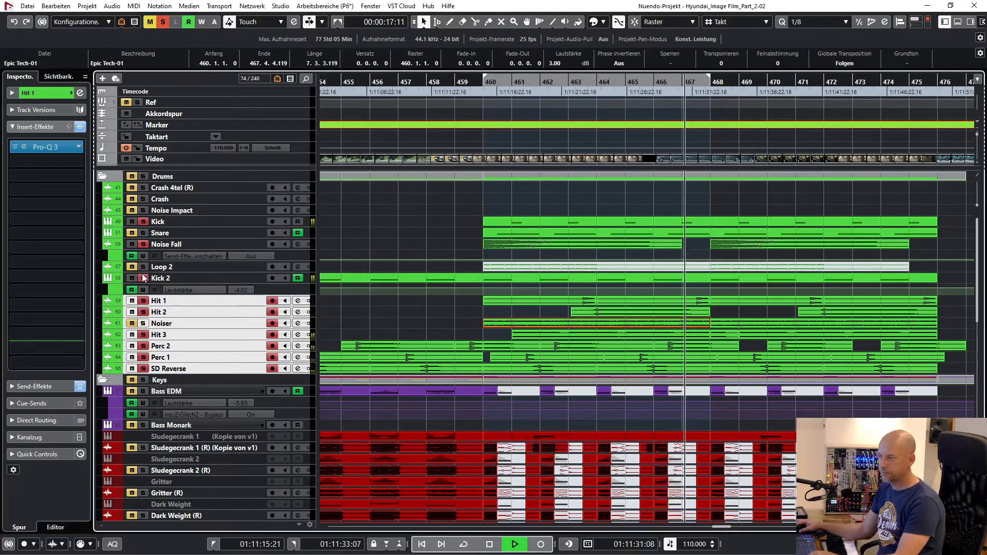
click(144, 233)
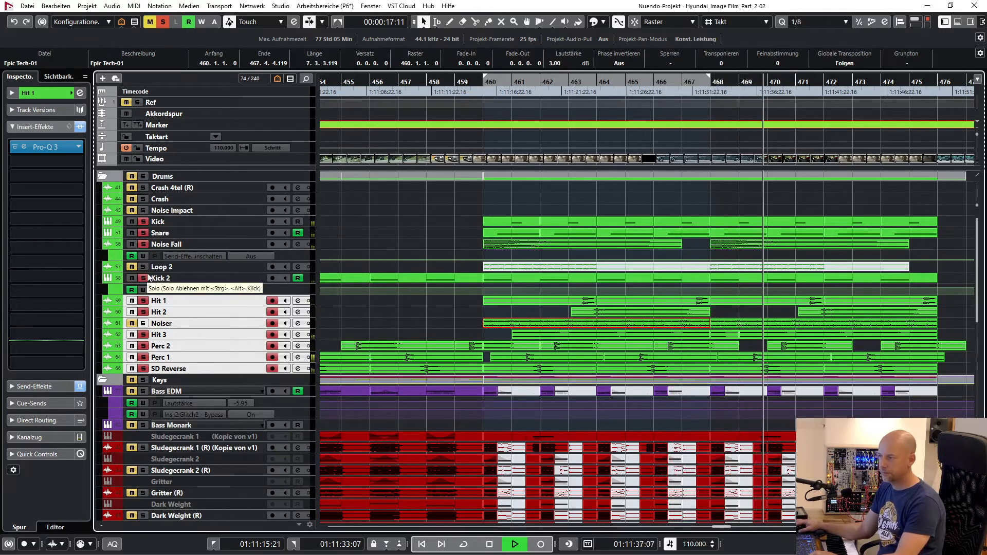
click(144, 324)
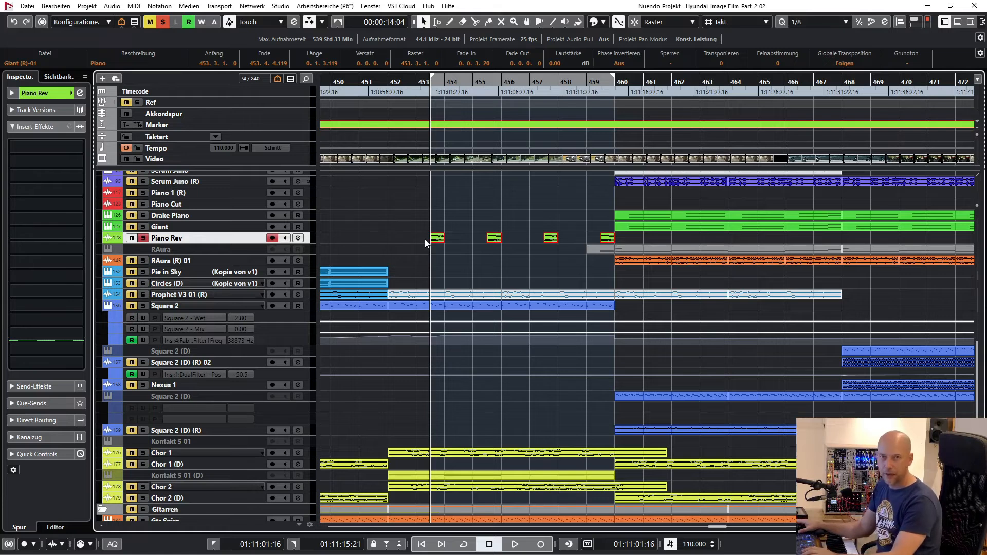
Audition the Piano Rev track from bar 453 and examine the Kontakt instruments of Drake Piano and Giant.
key(space)
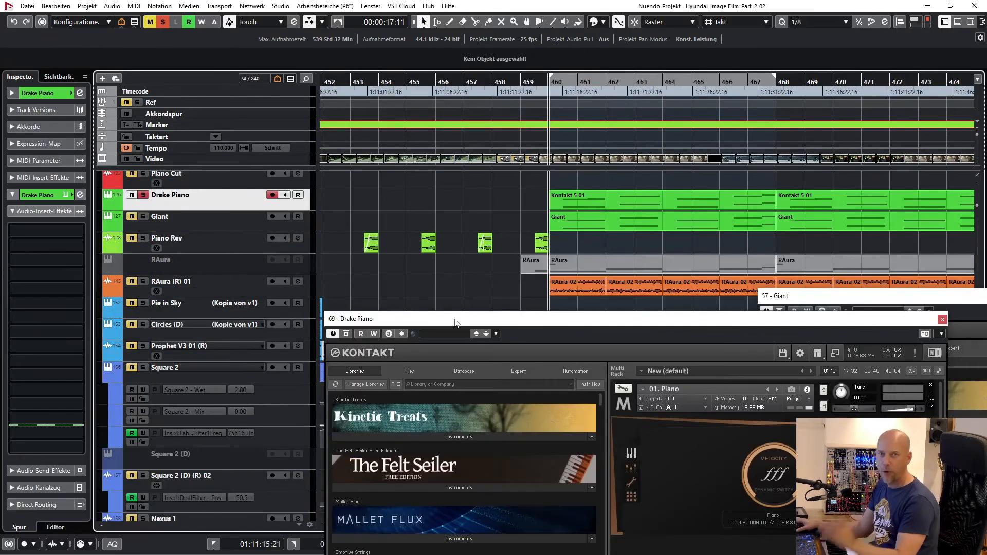
drag(455, 322, 236, 113)
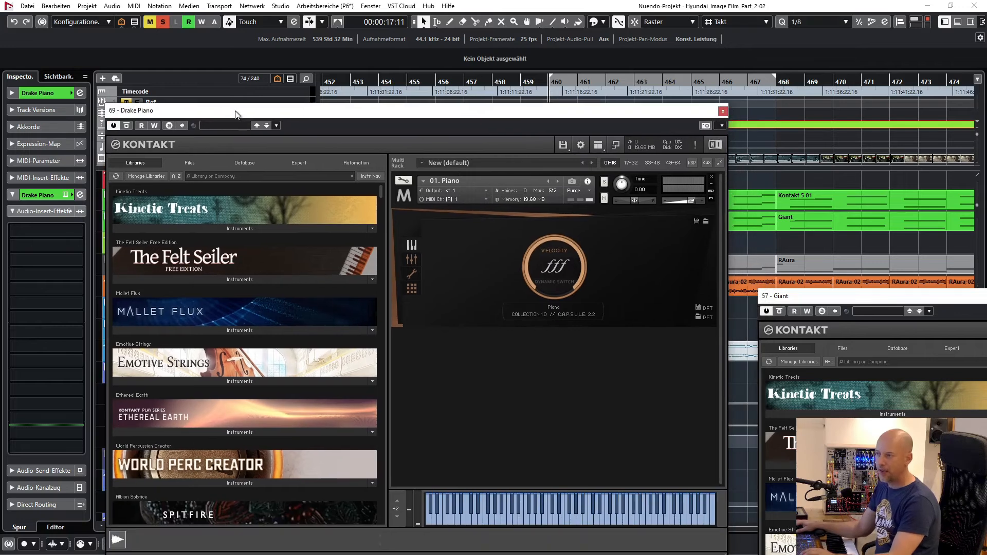
drag(846, 304, 130, 77)
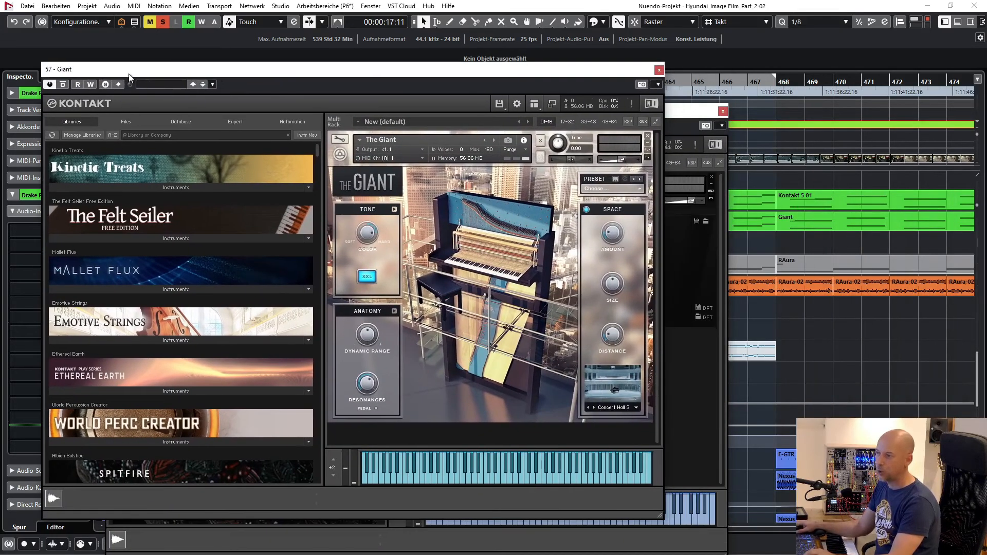
click(658, 70)
click(723, 111)
Audition the soloed Drake Piano from bar 460 and add the Giant track to the solo during playback.
key(space)
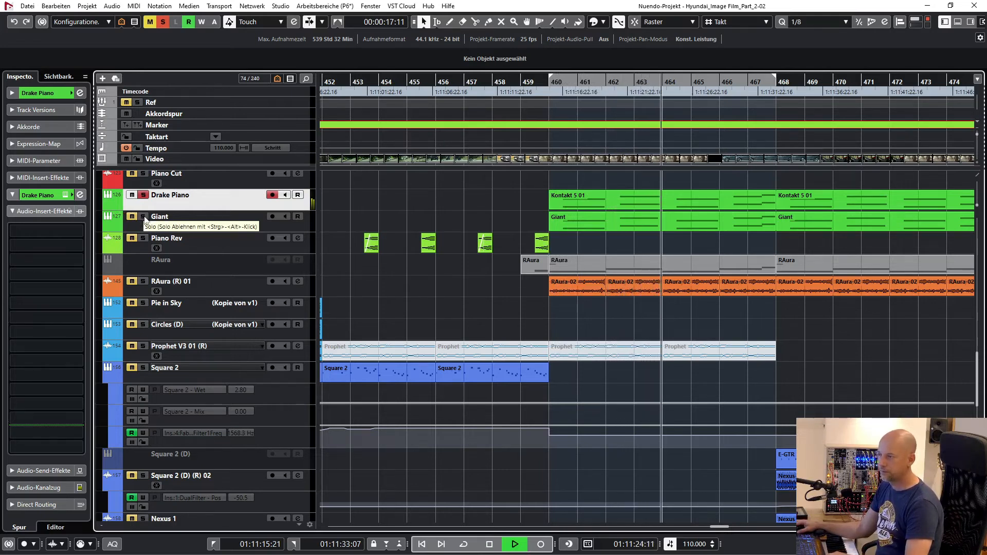
click(144, 217)
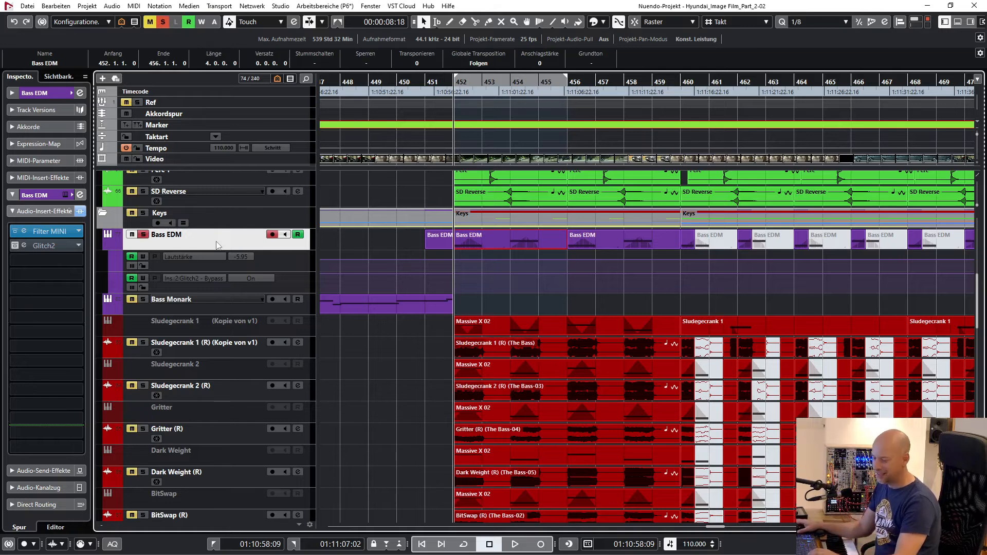
Open the Omnisphere instrument of the Bass EDM track.
key(e)
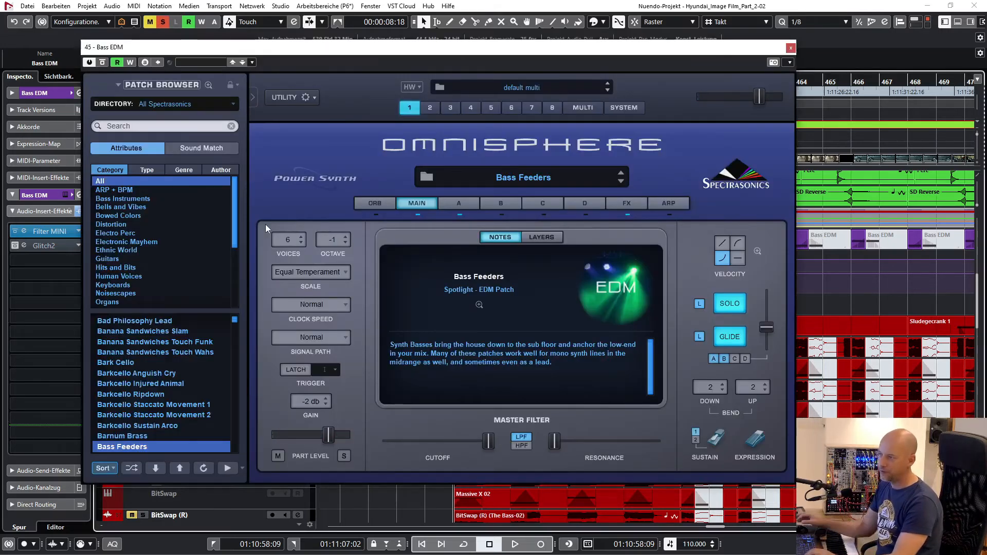
Audition the Bass EDM track, compare its Filter MINI insert bypassed and active, and close both plug-in windows.
key(space)
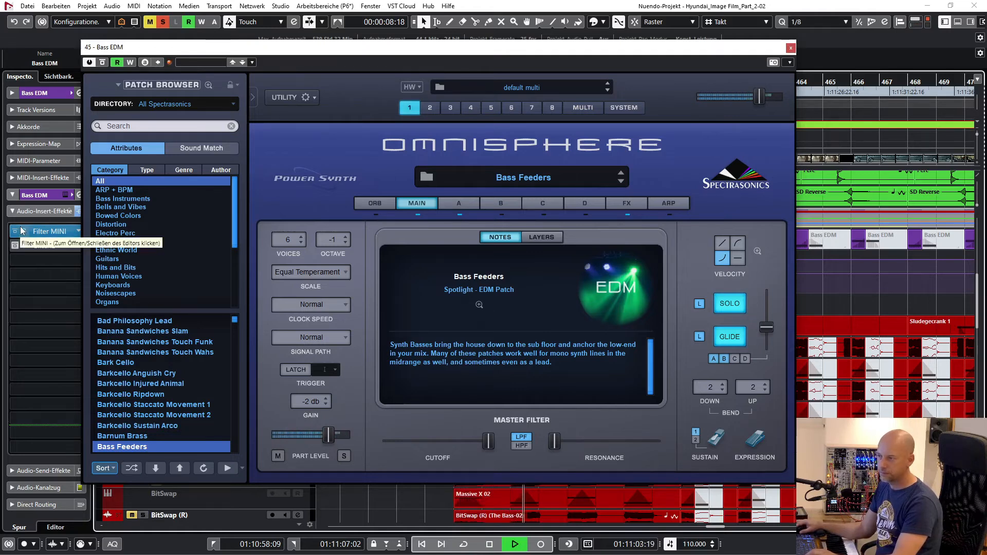
key(space)
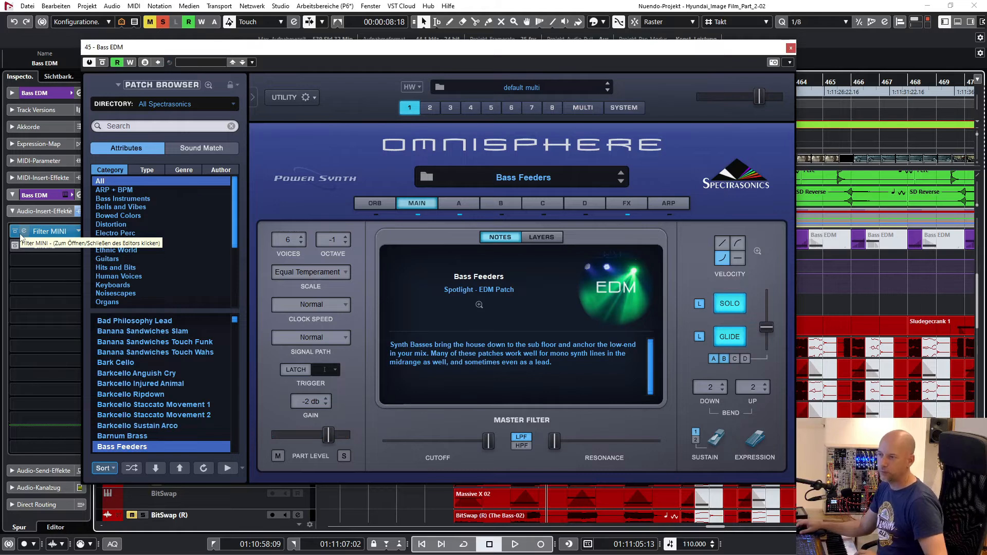
click(29, 230)
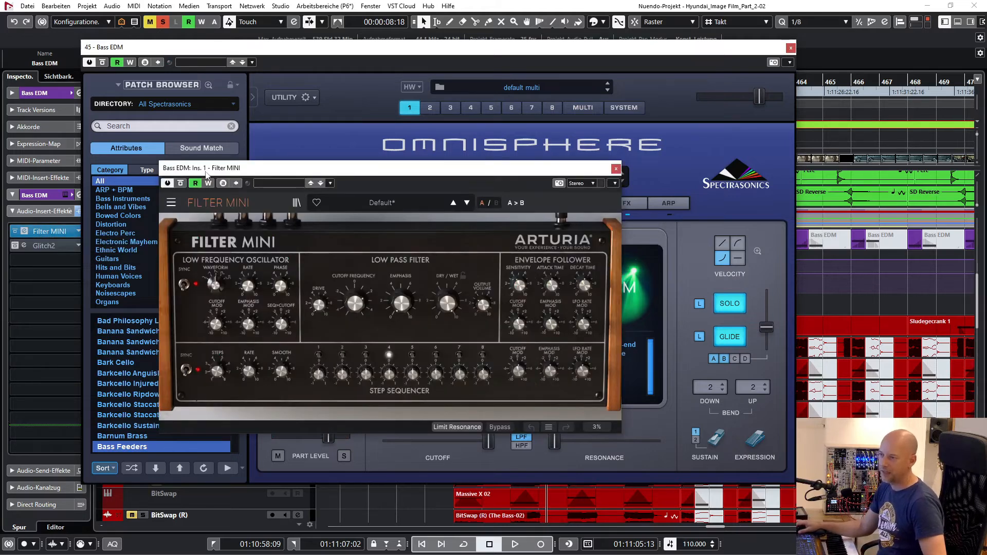
drag(206, 173, 220, 175)
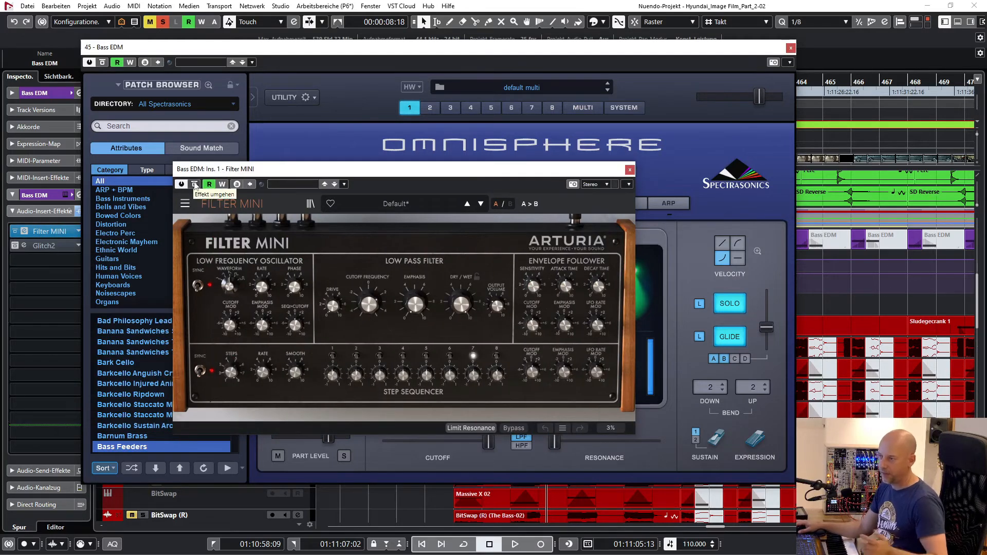
click(195, 185)
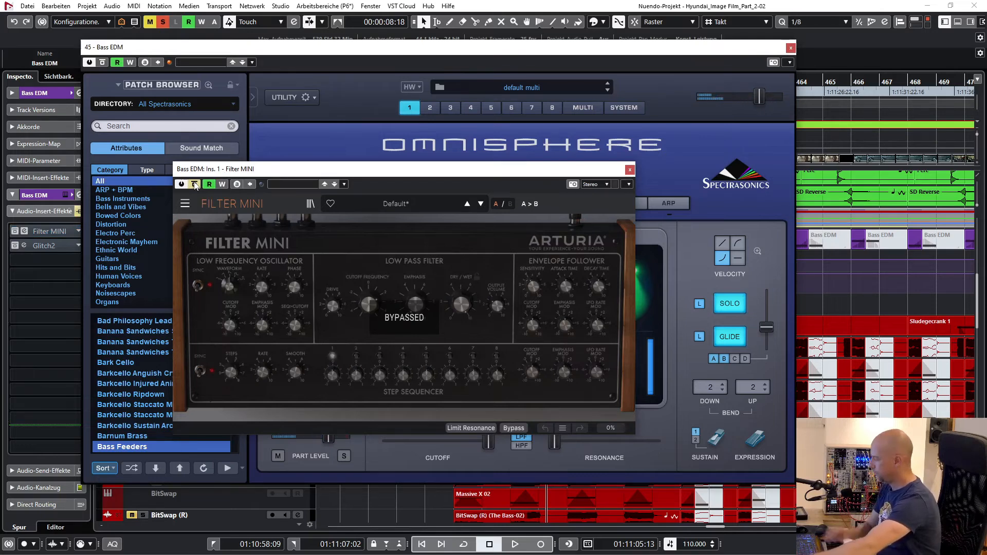
click(195, 184)
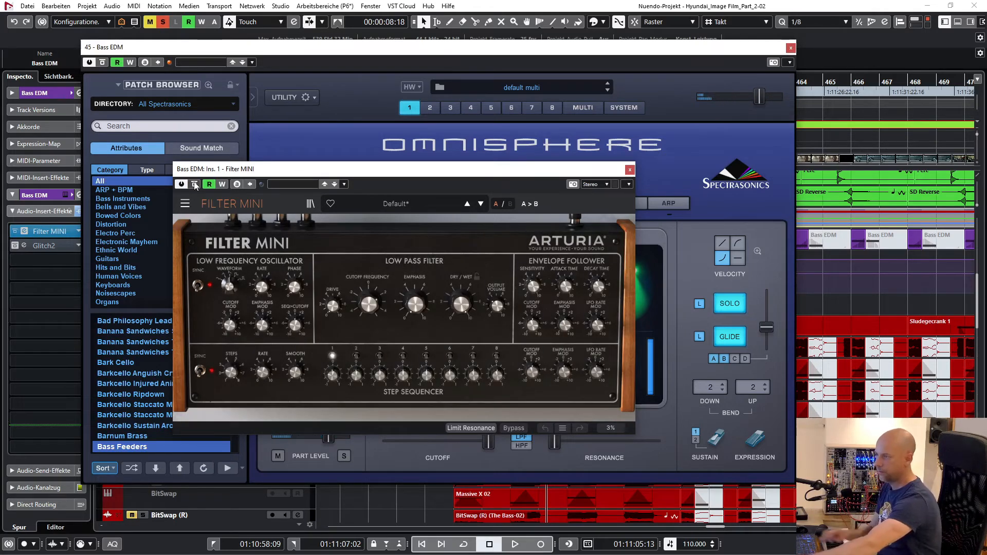
click(630, 171)
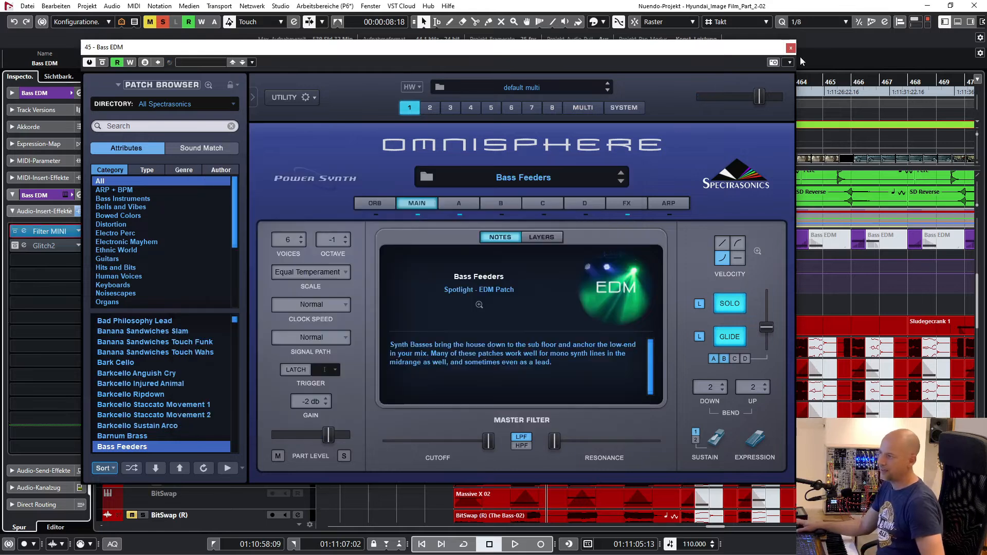
click(791, 48)
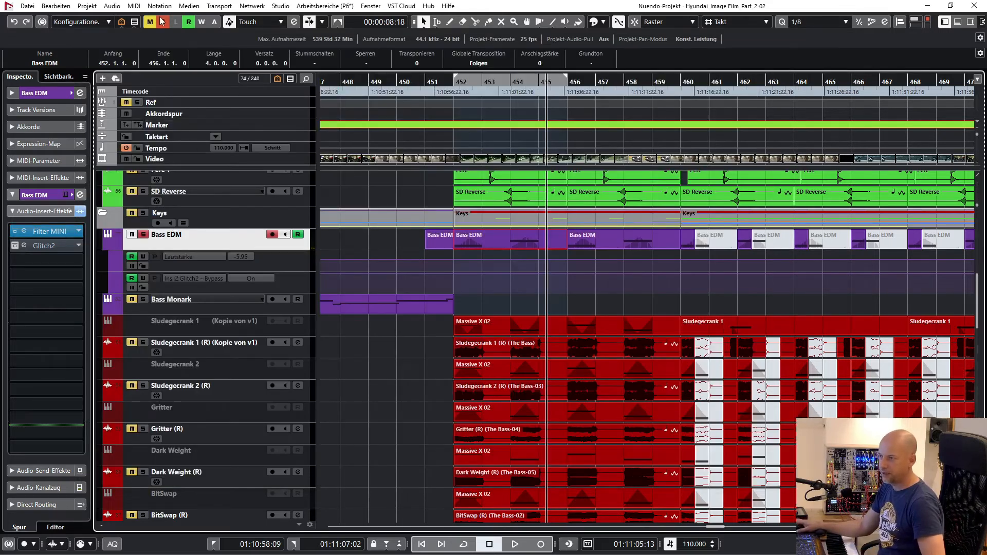
Audition the bass tracks from Sludegecrank 1 (R) to Swamp Lazer together in solo, and clear the solos.
scroll(233, 283, down, 3)
click(236, 279)
scroll(381, 310, down, 3)
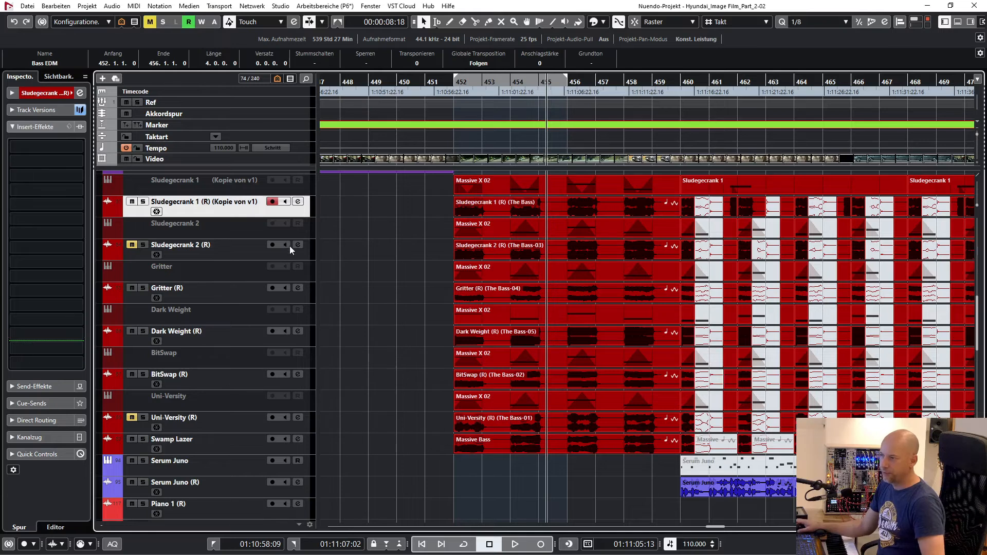
scroll(289, 247, up, 3)
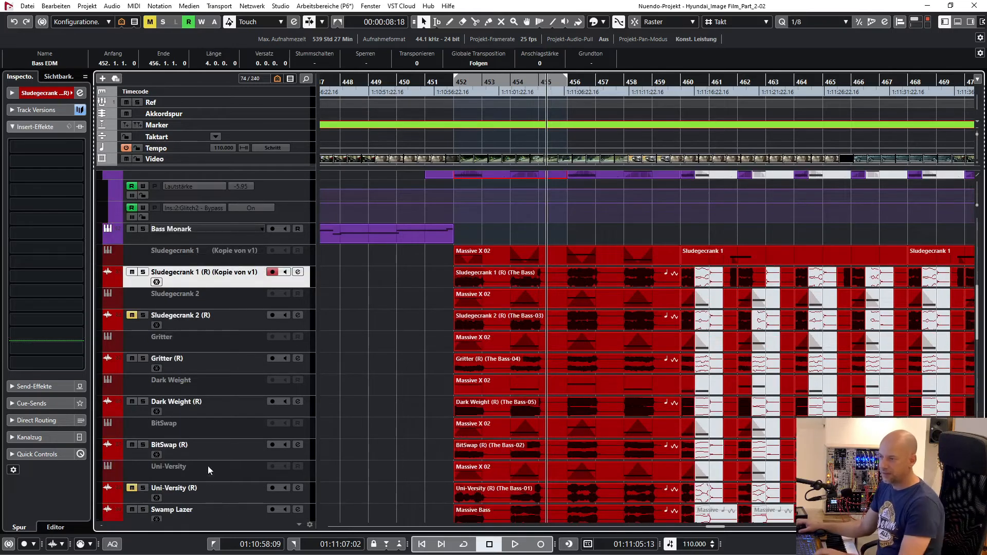
scroll(208, 466, down, 3)
shift+click(206, 439)
key(s)
key(space)
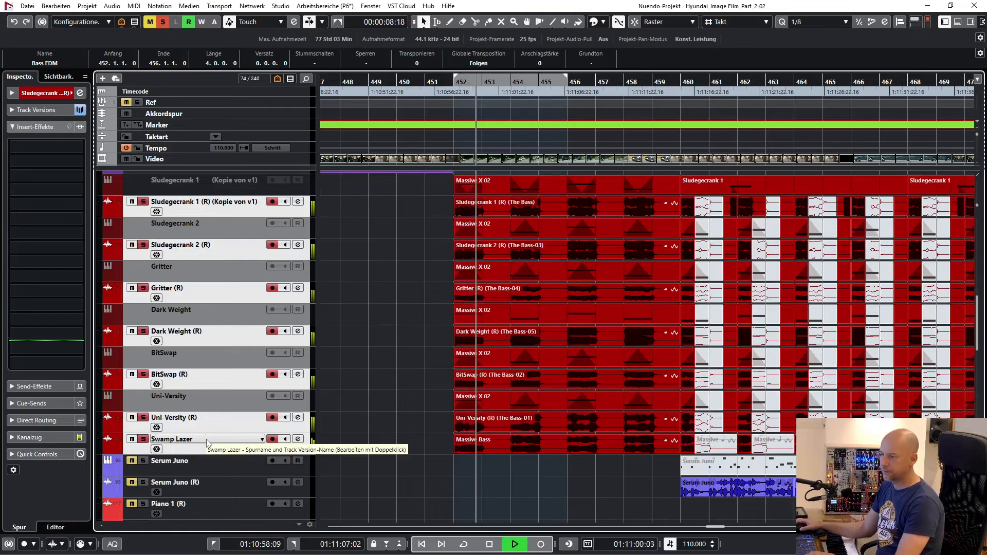
click(163, 22)
key(space)
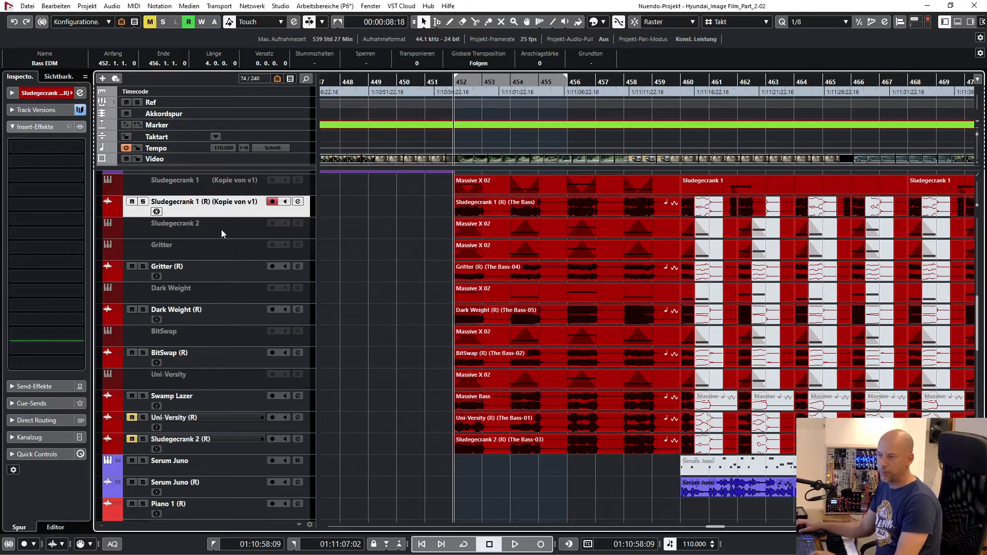
Loop bars 452 to 456 and solo Sludegecrank 1, Gritter, Dark Weight, BitSwap and Swamp Lazer one after another.
key(s)
key(space)
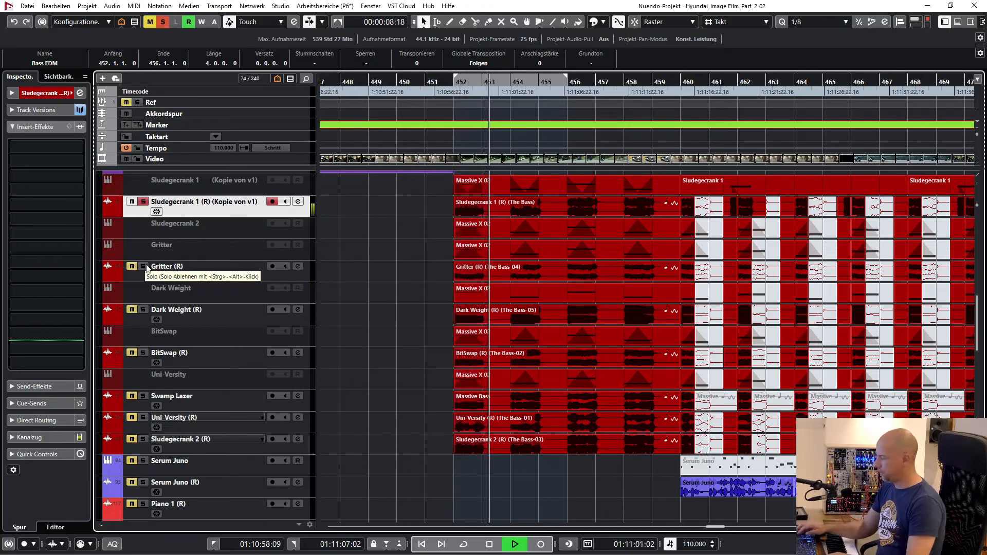
key(KP_Divide)
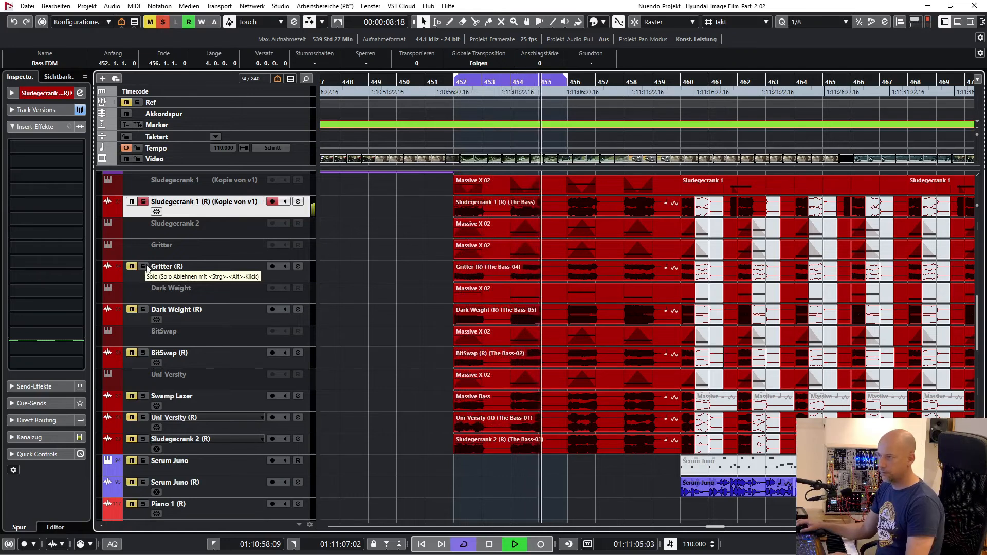
click(144, 267)
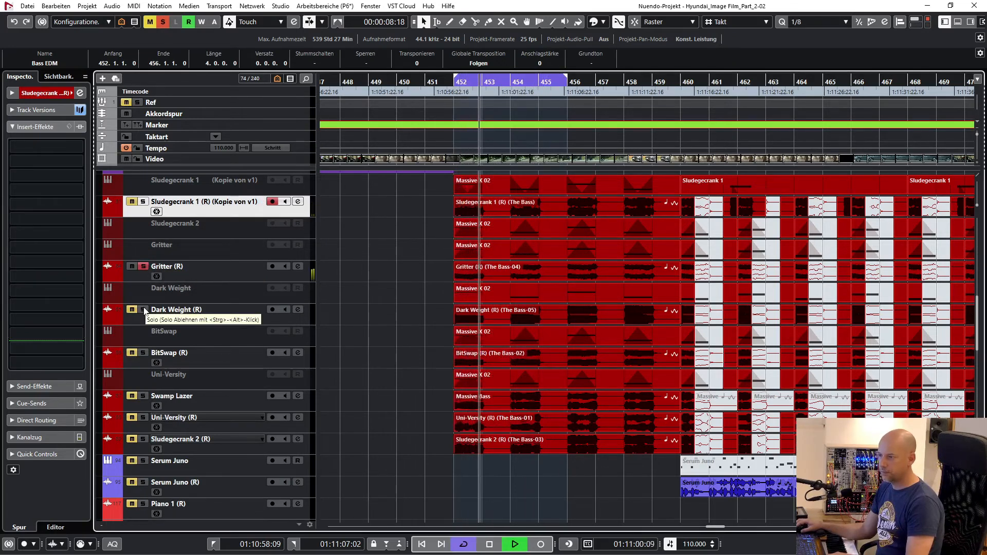
click(144, 310)
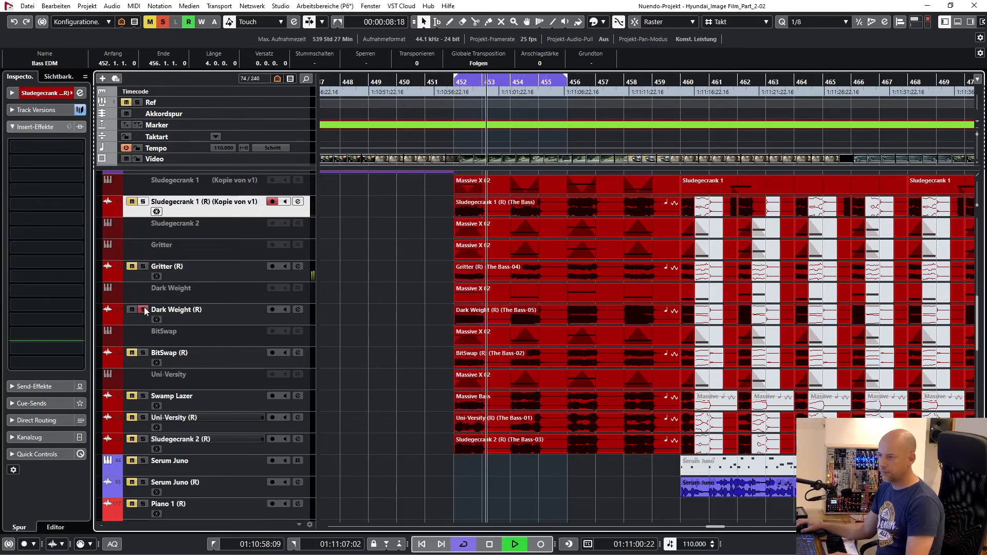
click(146, 355)
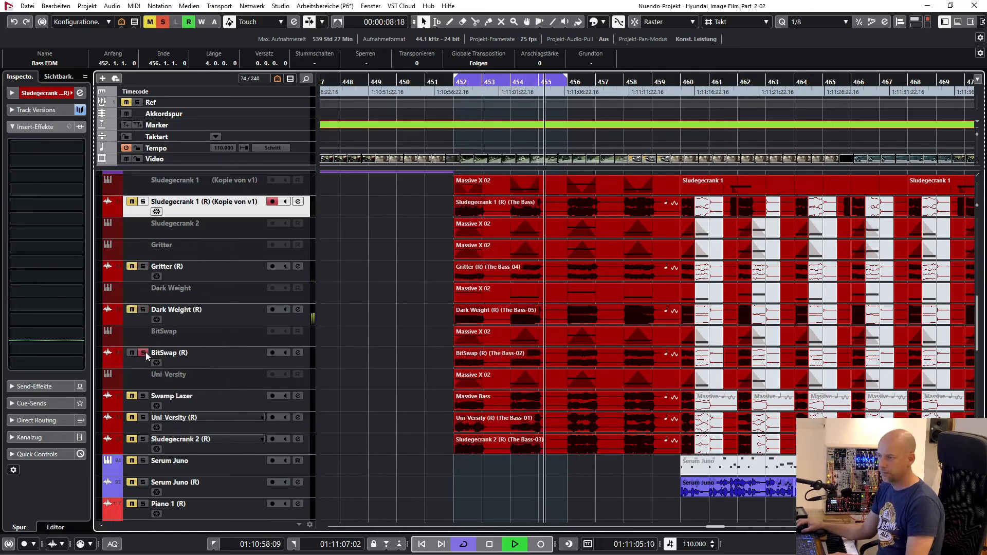
click(145, 397)
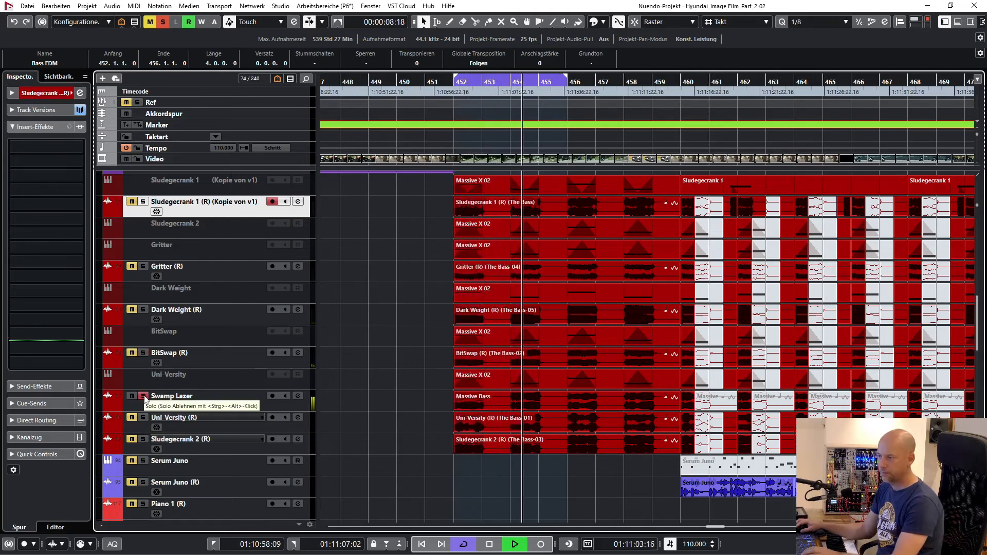
click(144, 397)
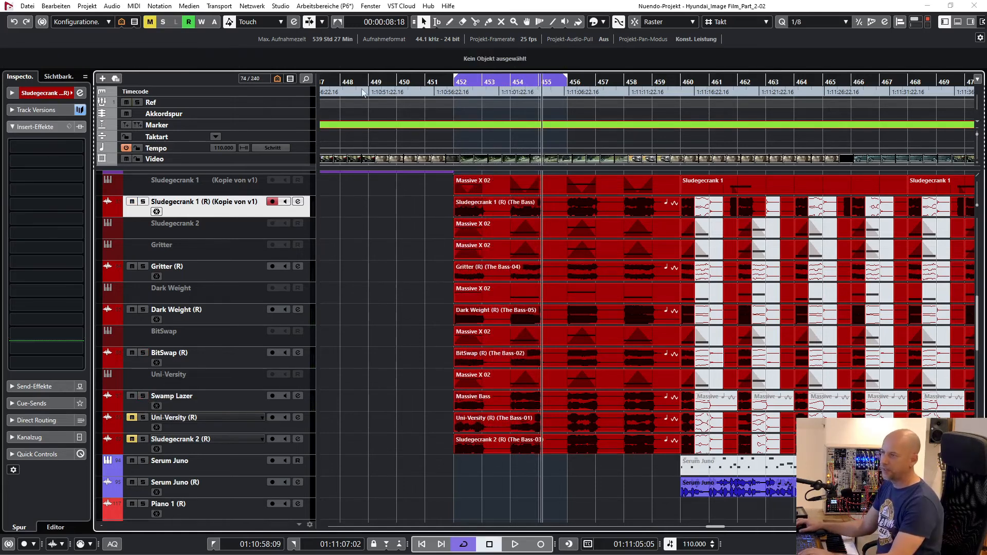
Examine the OTT insert on The Bass group channel in the MixConsole.
key(F3)
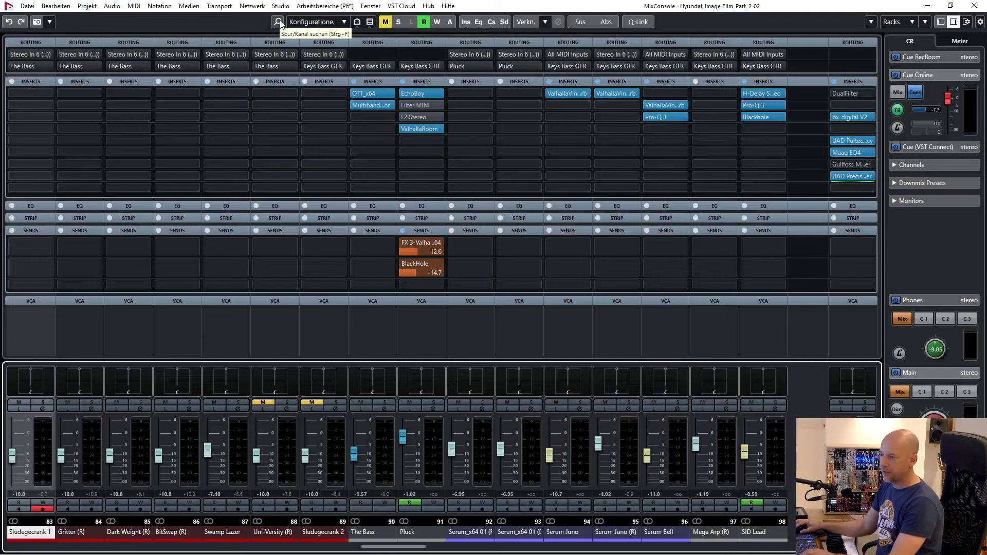
click(363, 93)
drag(198, 125, 207, 122)
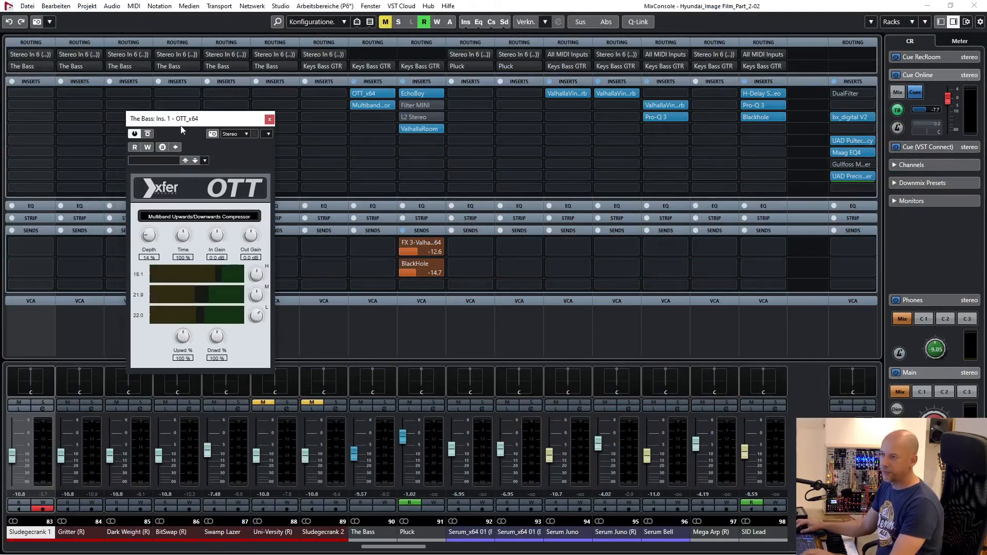
click(270, 120)
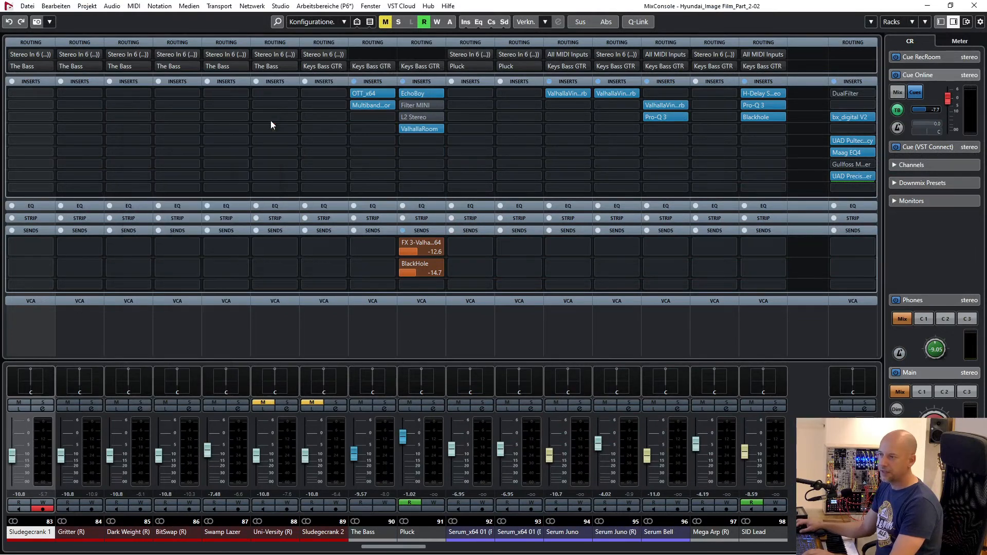
Examine the MultibandCompressor insert on The Bass group channel and return to the project window.
click(364, 105)
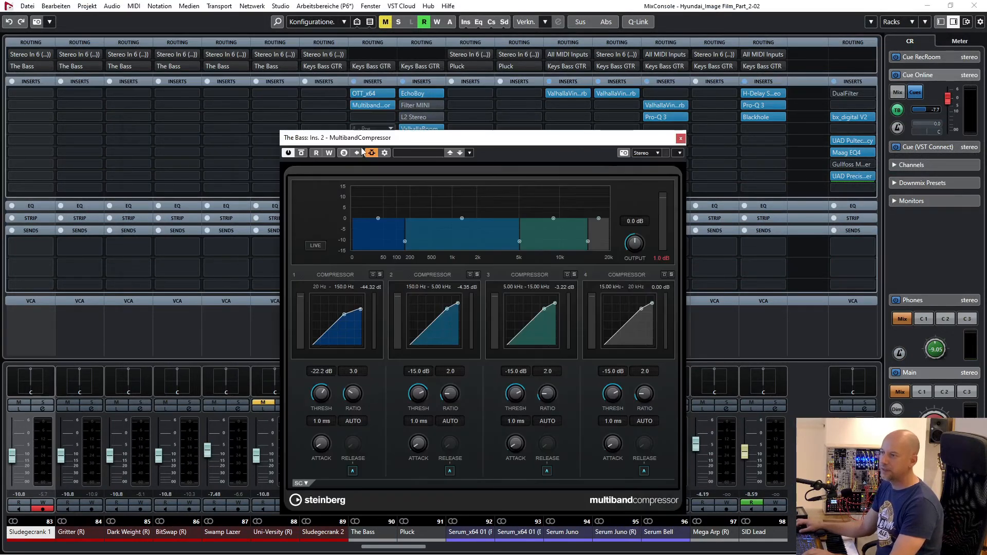
drag(365, 140, 225, 121)
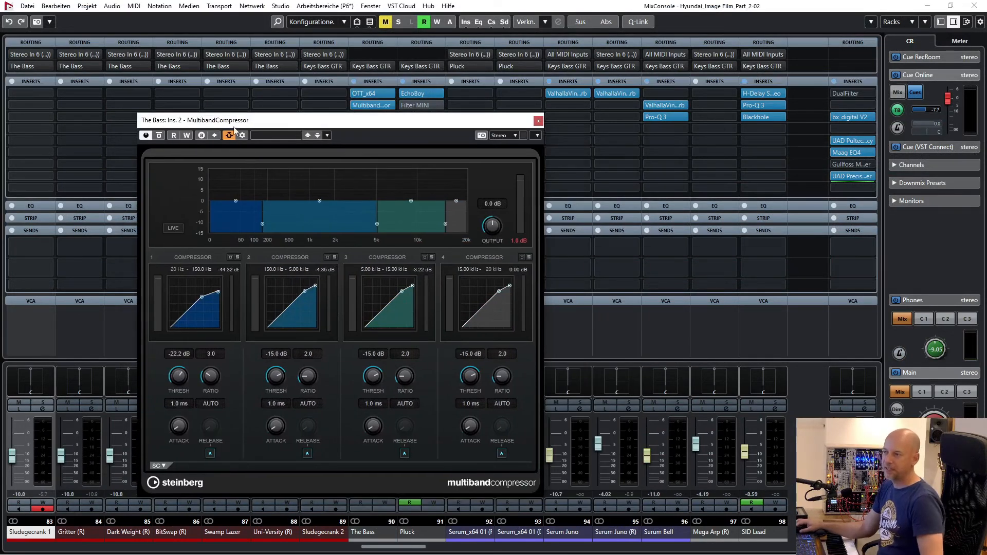
drag(257, 123, 262, 123)
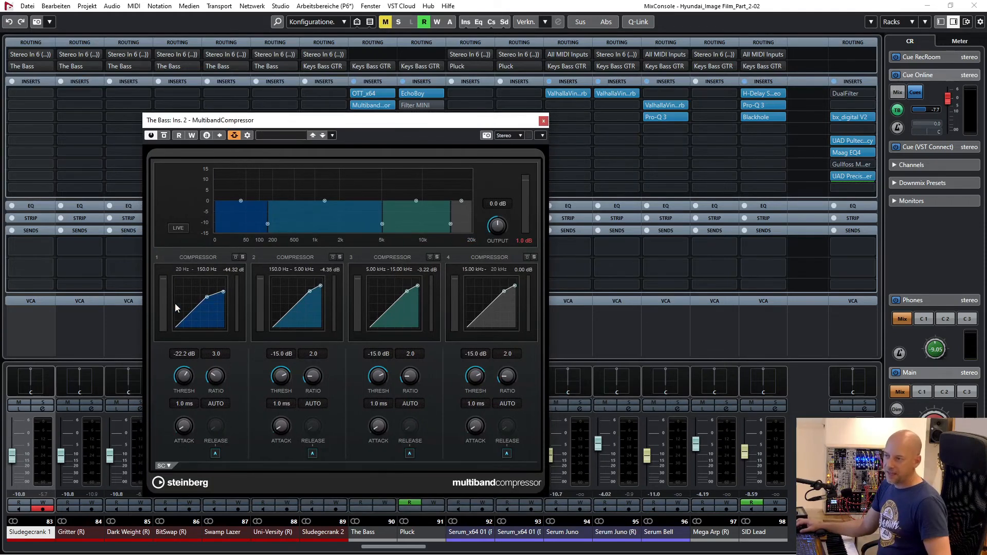
click(544, 121)
key(F3)
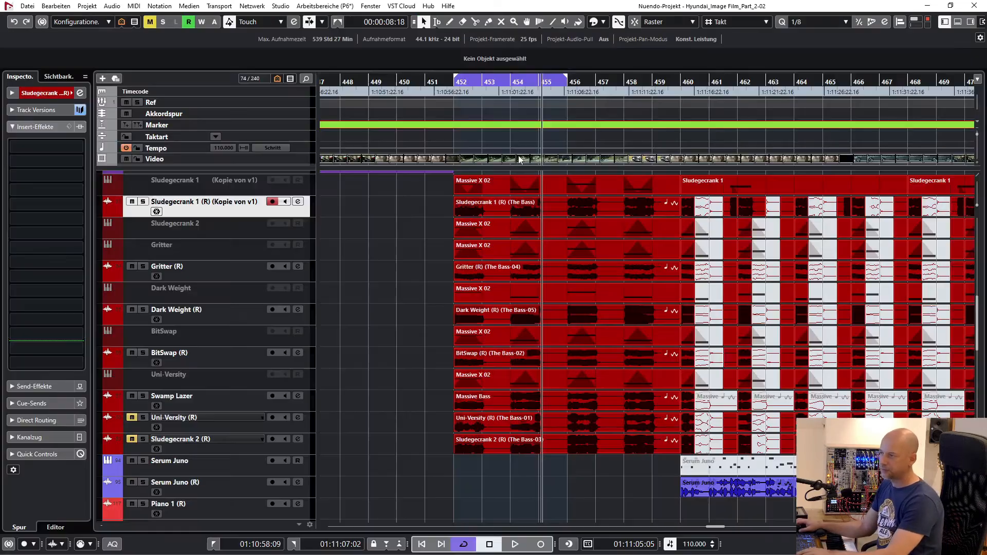
Audition all bass tracks from Bass EDM to Swamp Lazer together in solo.
click(184, 399)
scroll(159, 263, up, 3)
click(162, 243)
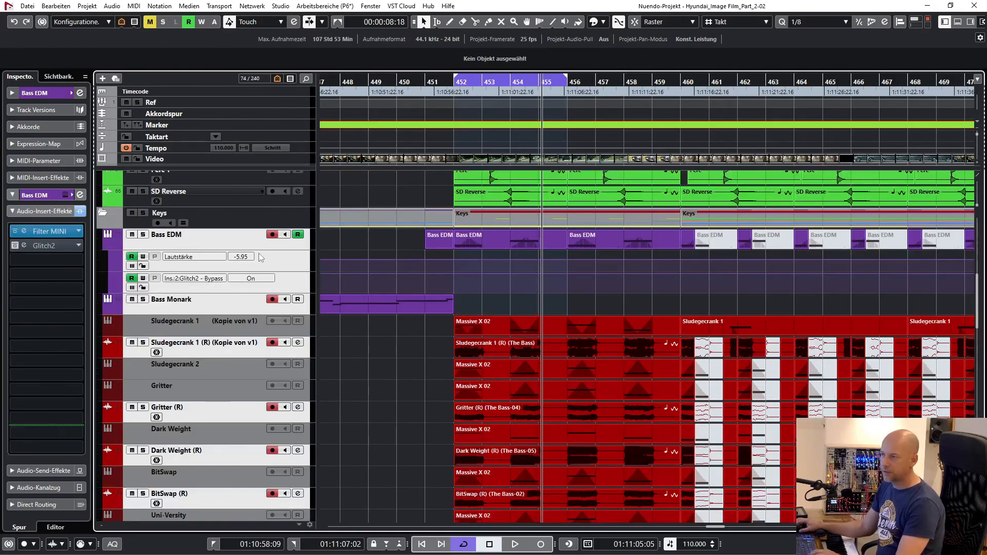
key(s)
key(space)
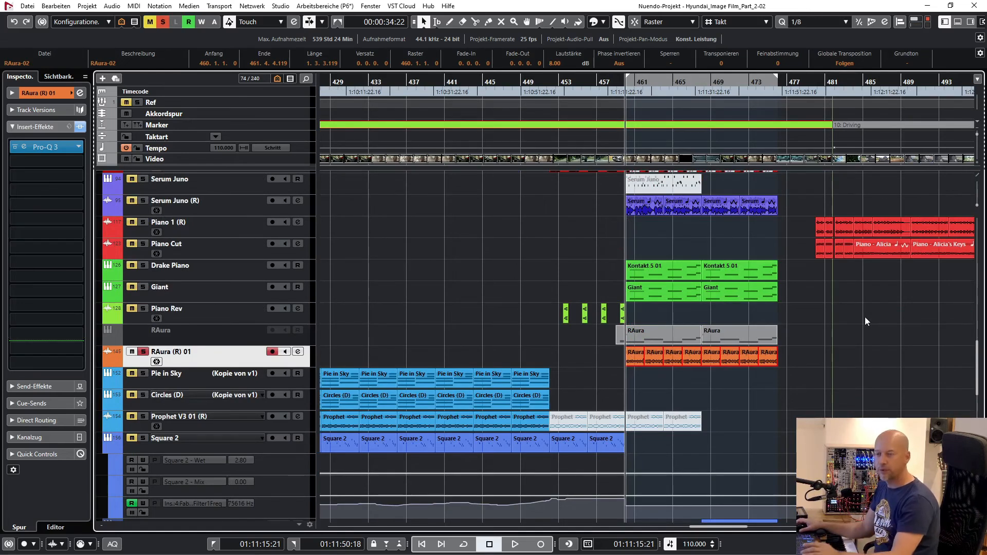
Audition the soloed RAura (R) 01 track from bar 460 and release its solo.
key(space)
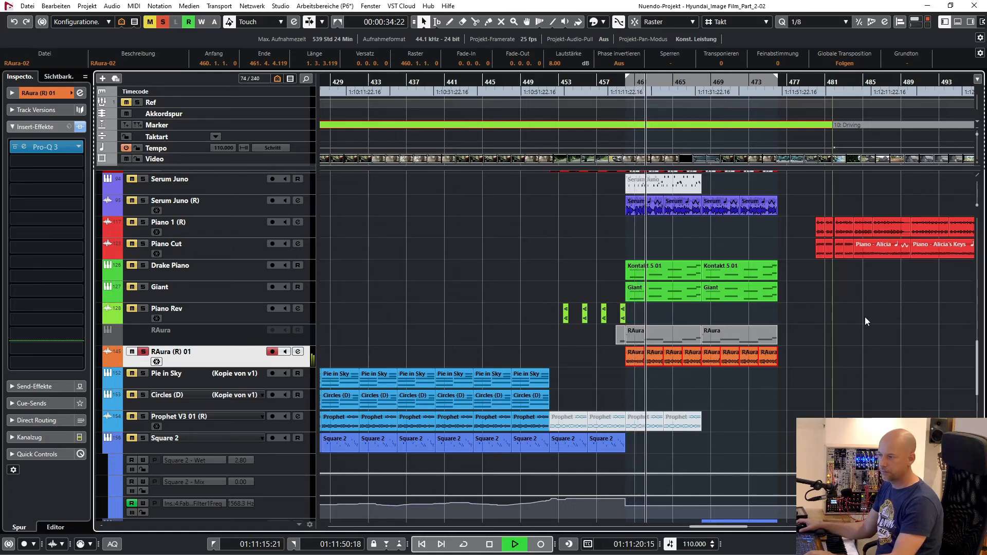
key(space)
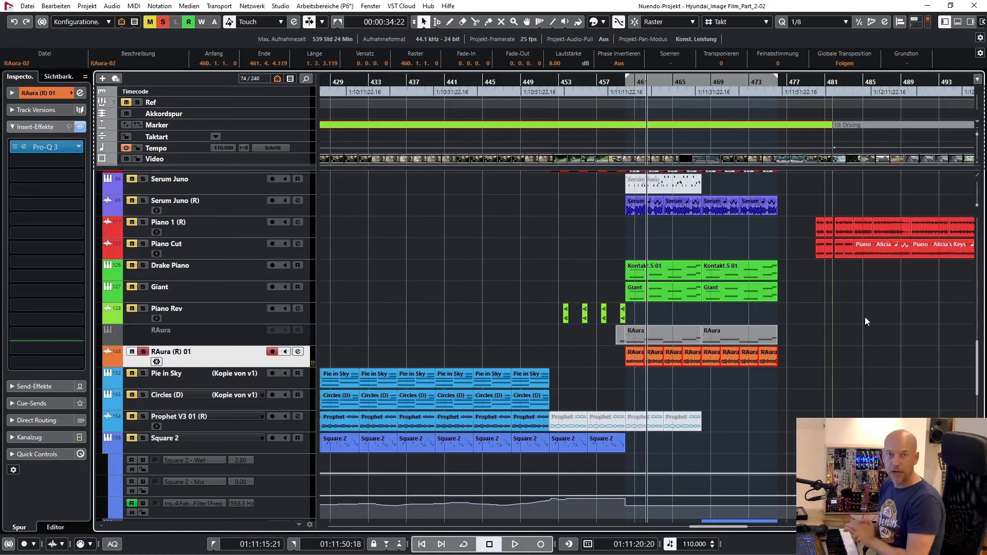
key(s)
Set the locators to the Nexus-02 event and audition the Square 2 (D) (R) 02 track in solo.
scroll(452, 286, down, 6)
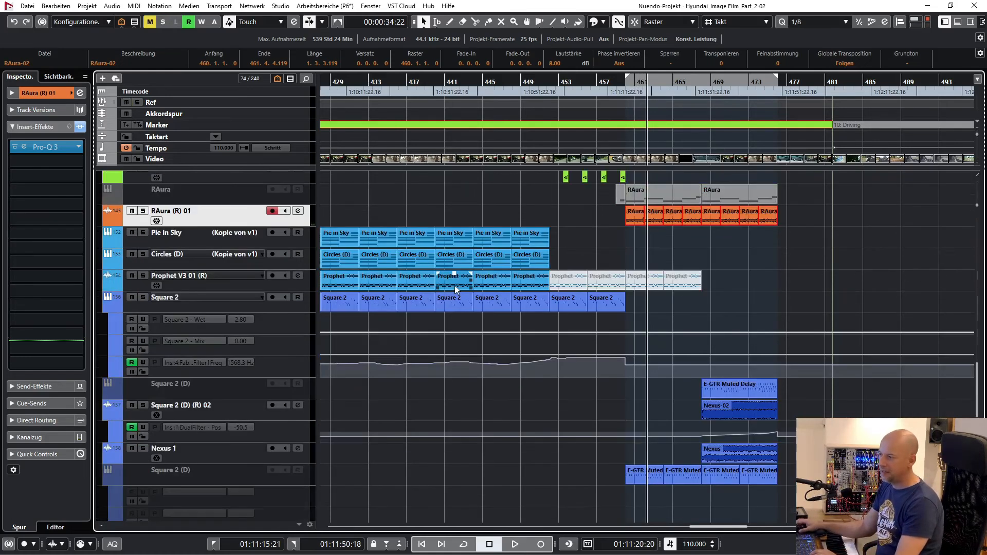
click(735, 406)
key(p)
click(245, 402)
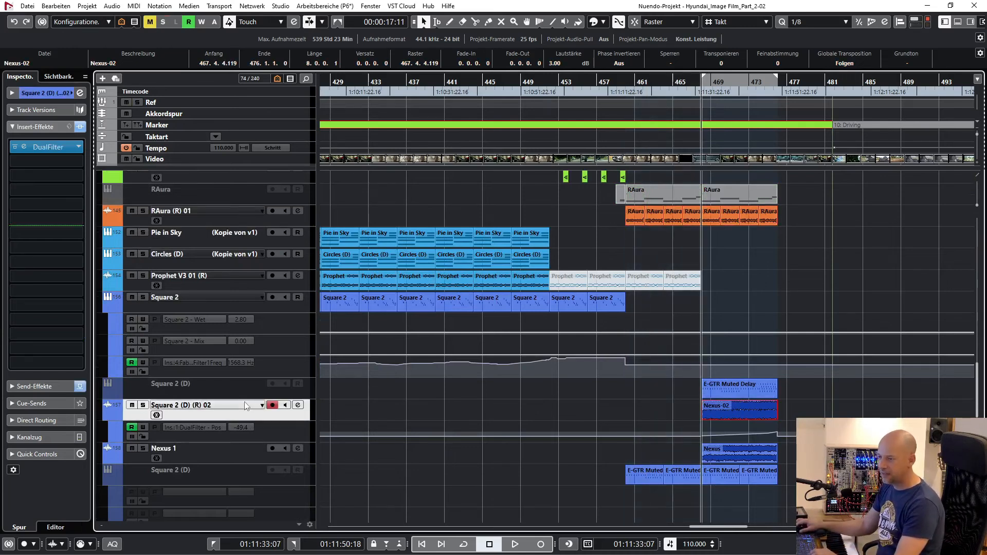
key(s)
key(space)
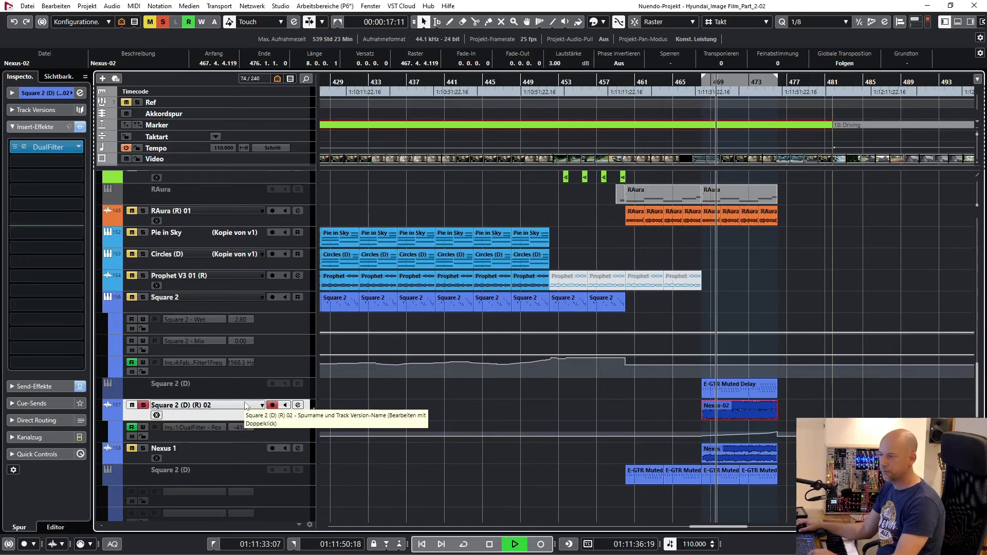
Switch the solo to Nexus 1 during playback, stop, and select the Nexus 1 track.
click(143, 449)
key(space)
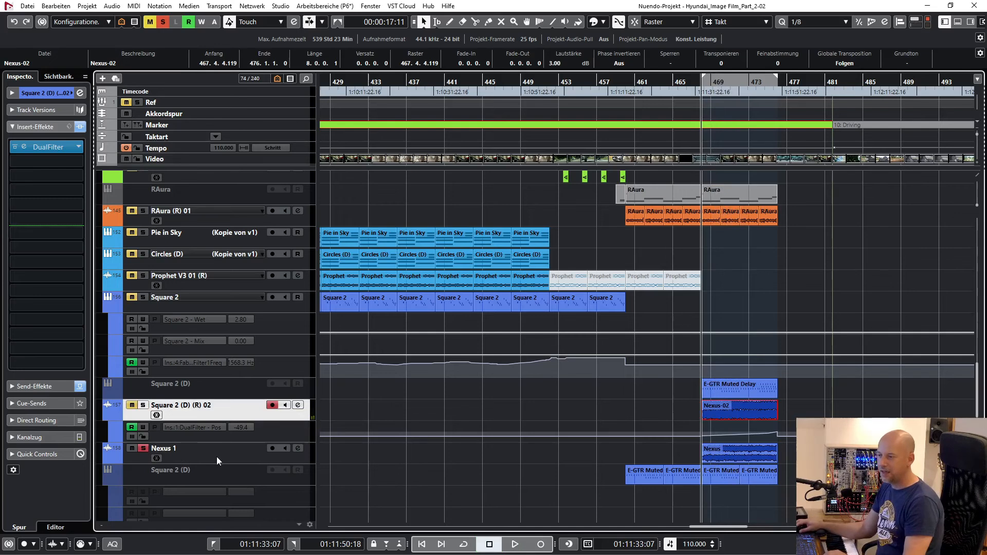
click(217, 458)
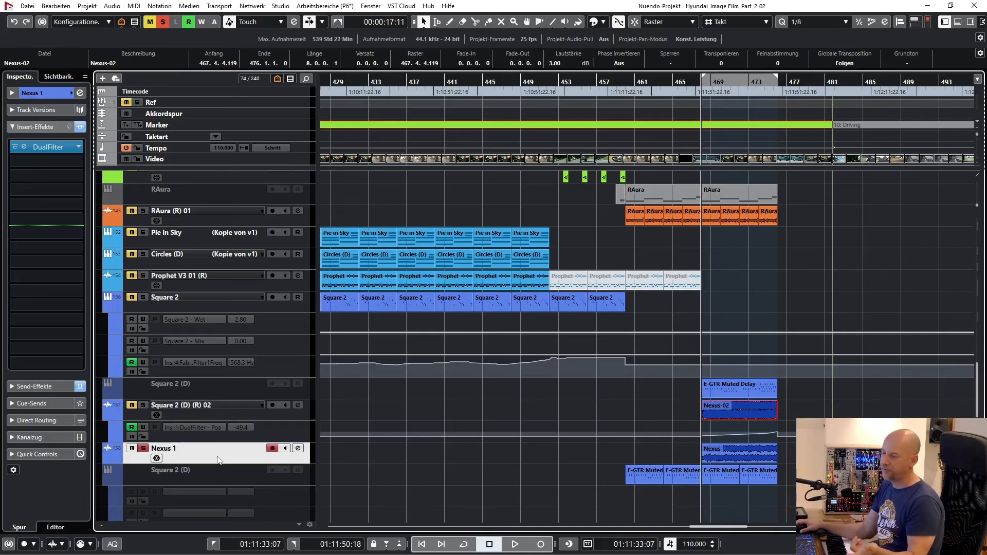
Audition the Nexus 1 track in solo, then add Square 2 (D) (R) 02 to the solo and play both together.
key(space)
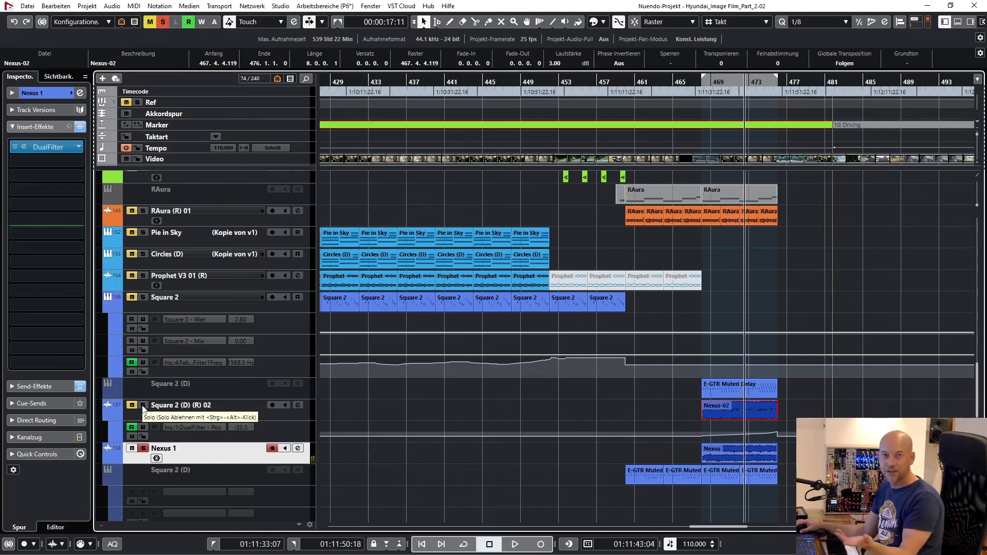
click(143, 406)
key(space)
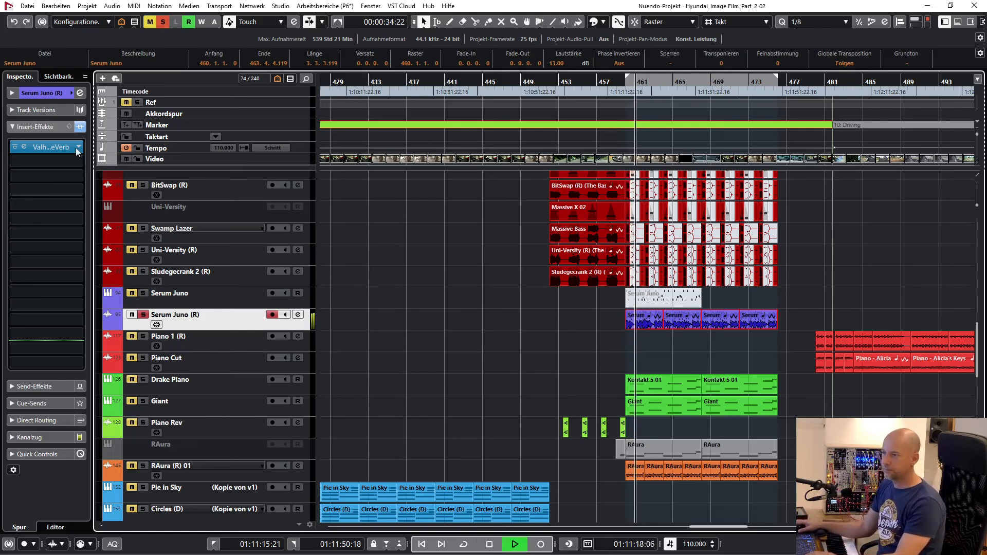
View the ValhallaVintageVerb insert on the soloed Serum Juno (R) track and close its window.
click(24, 146)
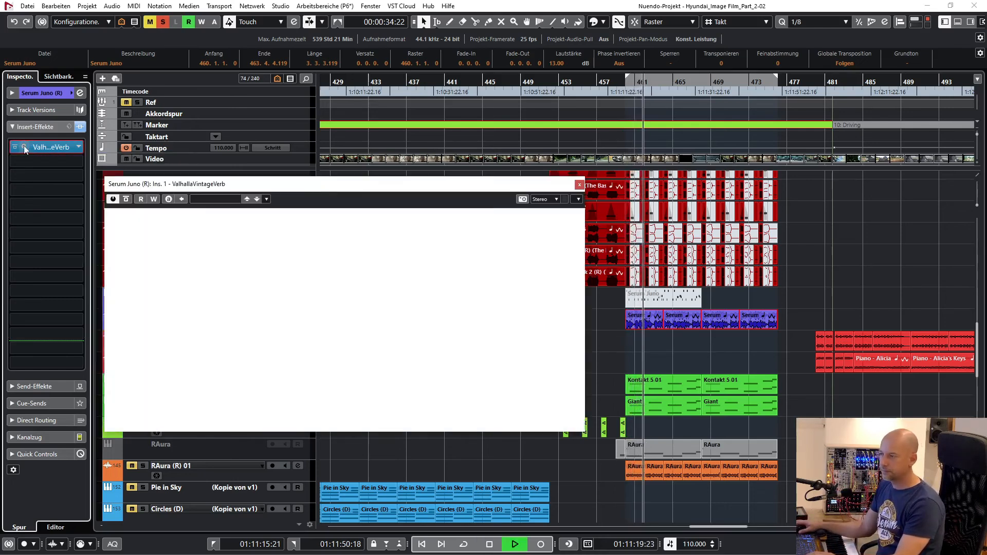
click(580, 185)
Examine the soloed CHOR group in the MixConsole, return to the project window and stop its playback.
key(F3)
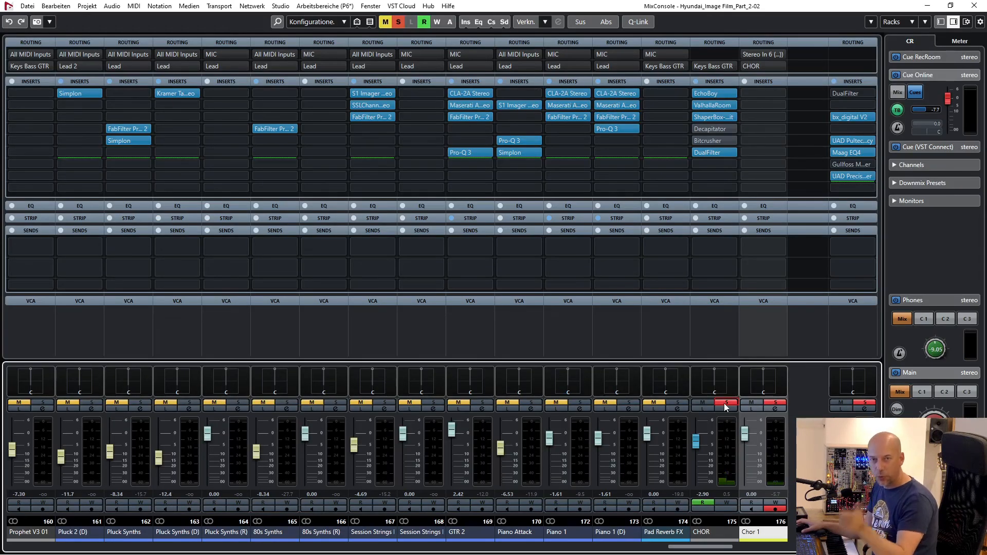
key(F3)
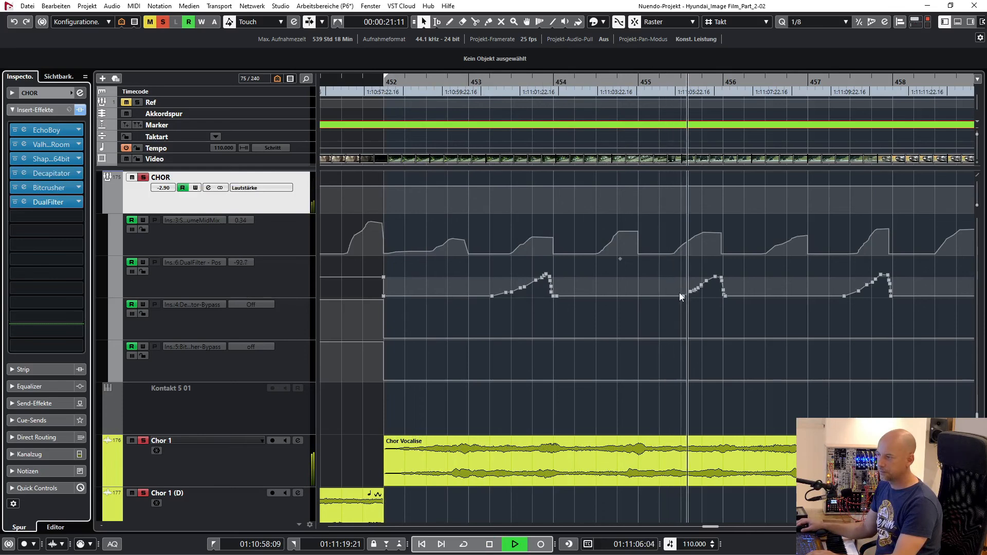
key(space)
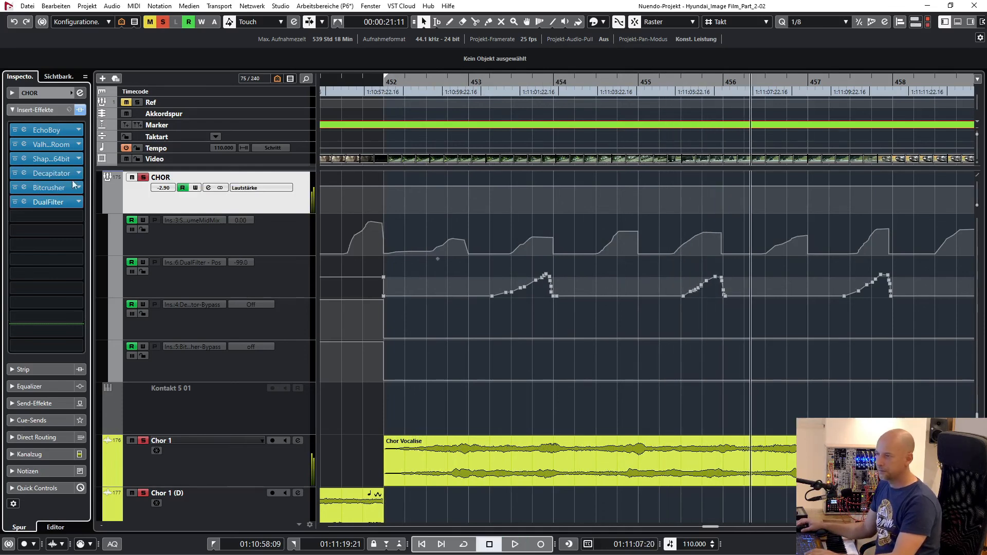
Inspect the Decapitator, Bitcrusher and DualFilter inserts on the CHOR track one after another.
click(27, 172)
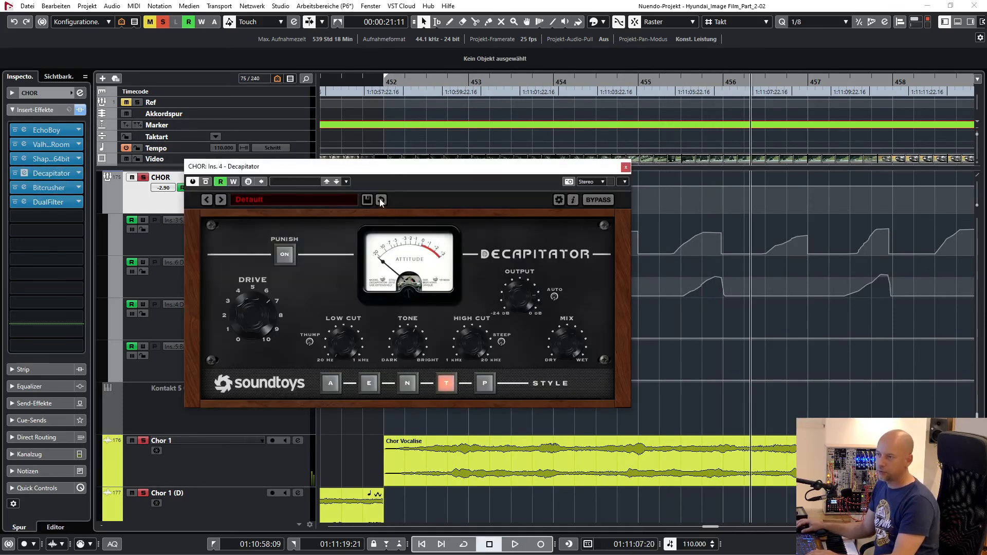
click(626, 167)
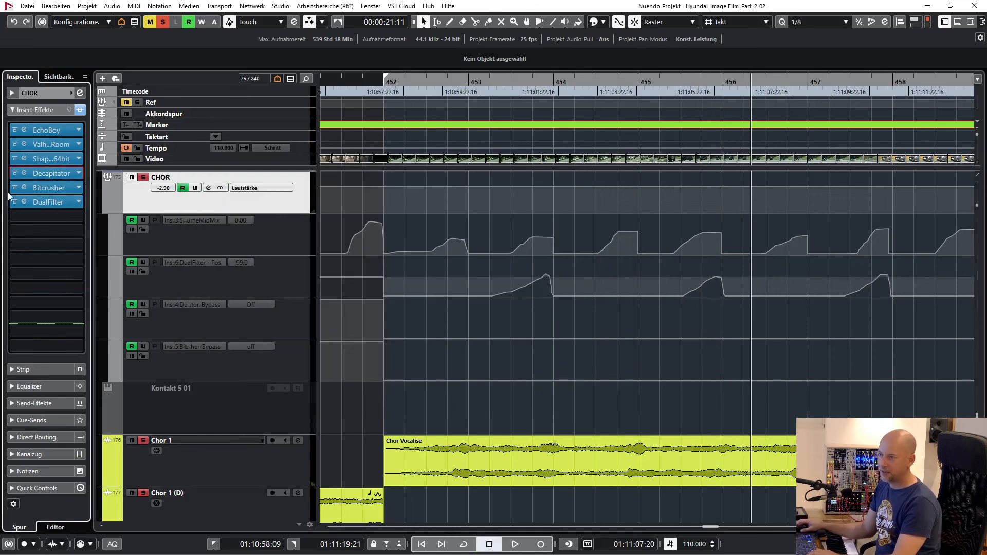
click(25, 188)
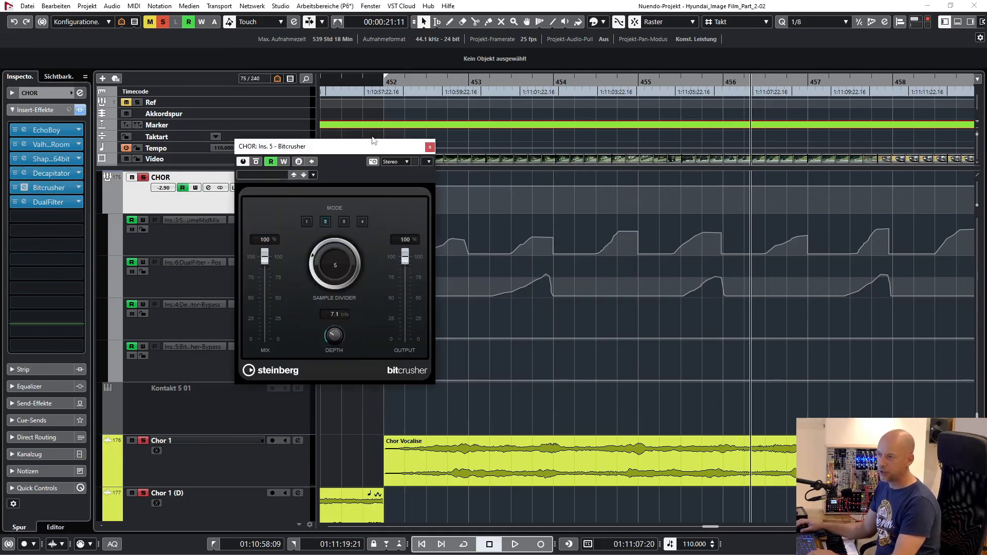
click(430, 148)
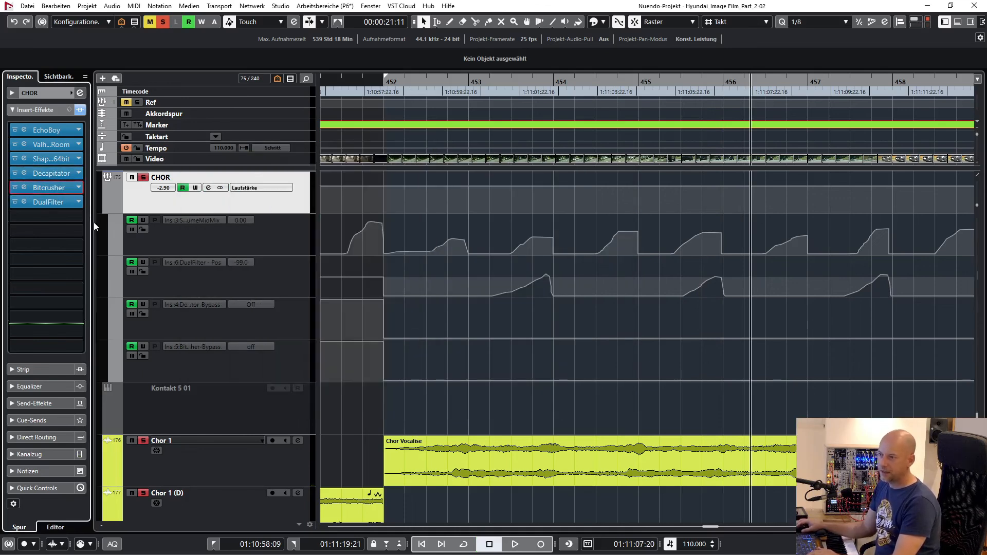
click(23, 203)
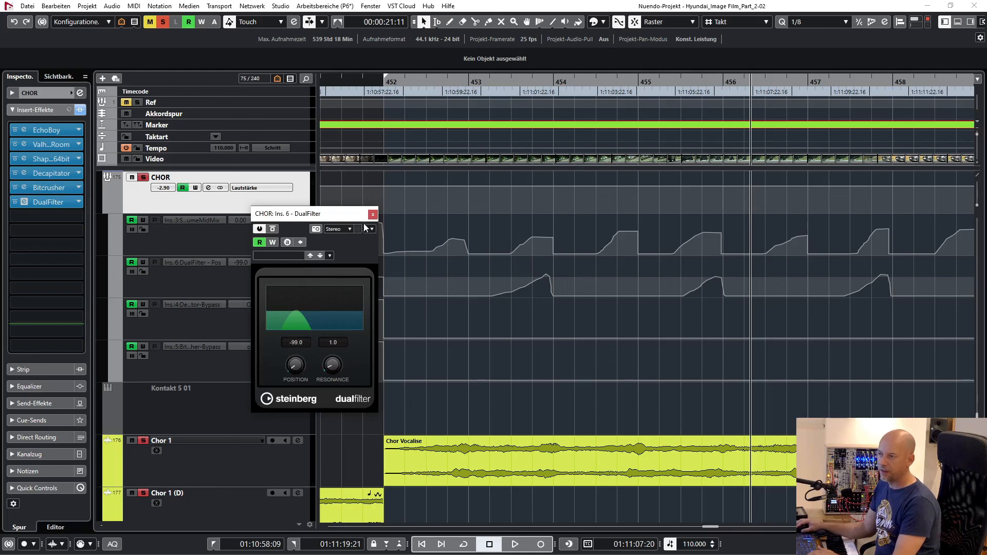
Play the full mix from bar 452 with the CHOR automation lanes enlarged and auto-scroll following the cursor.
key(space)
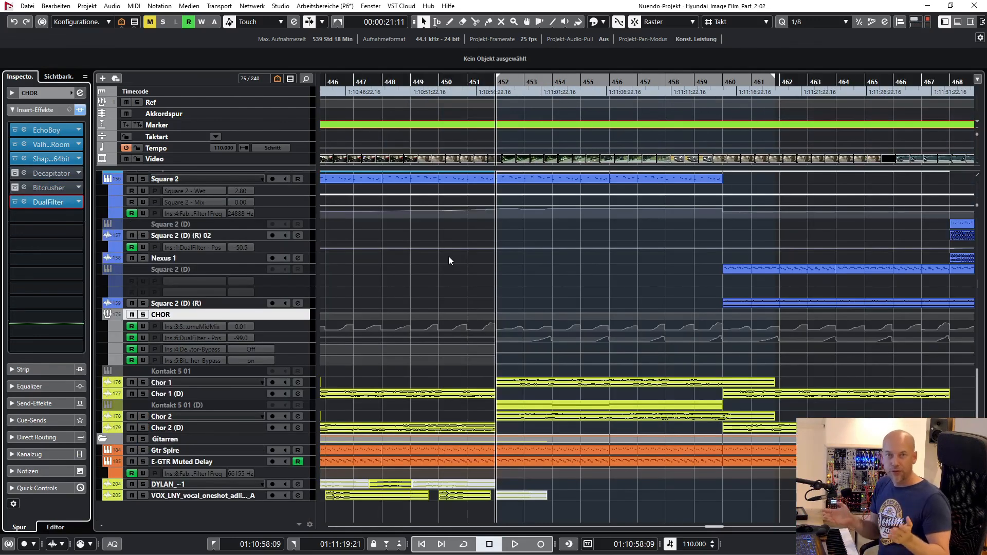
key(space)
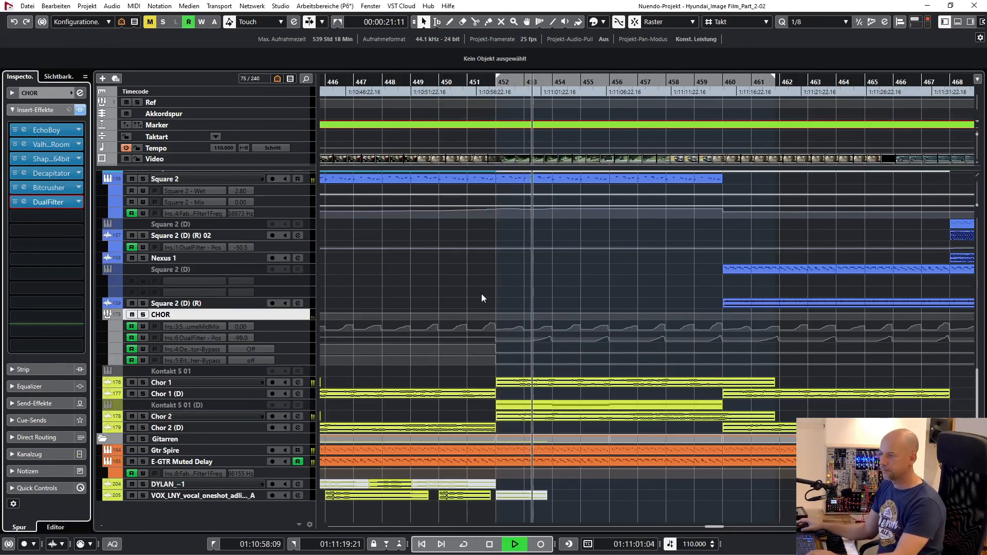
key(shift+h)
key(shift+h)
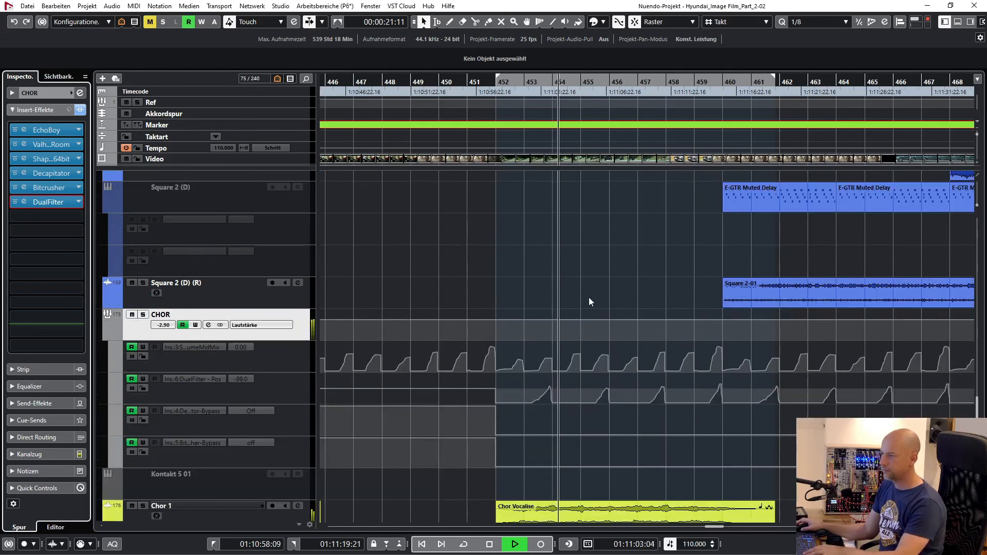
scroll(597, 293, down, 3)
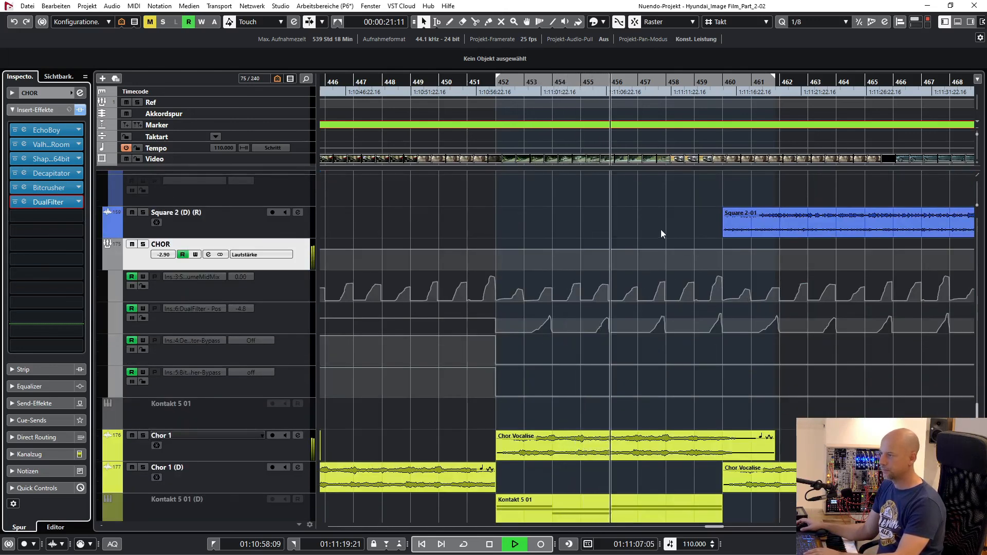
key(f)
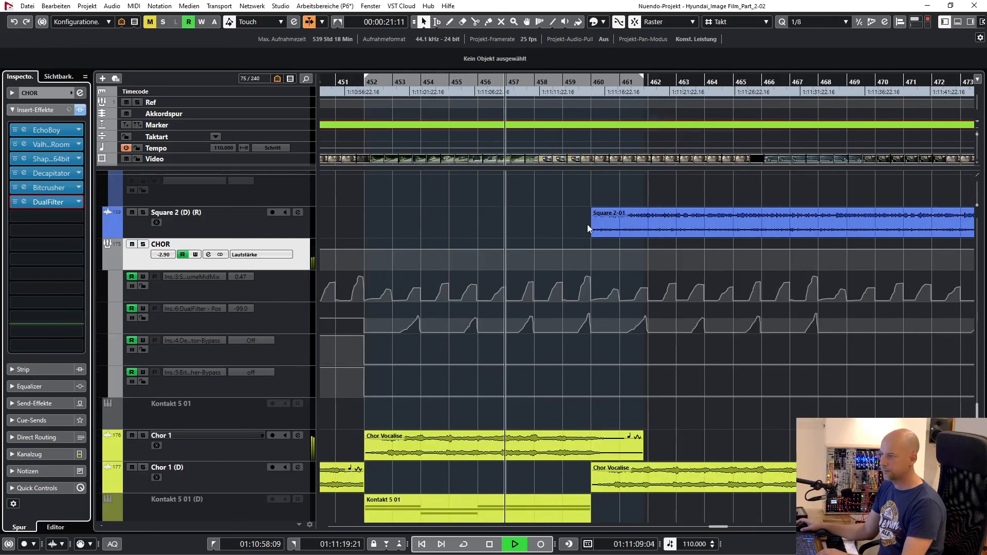